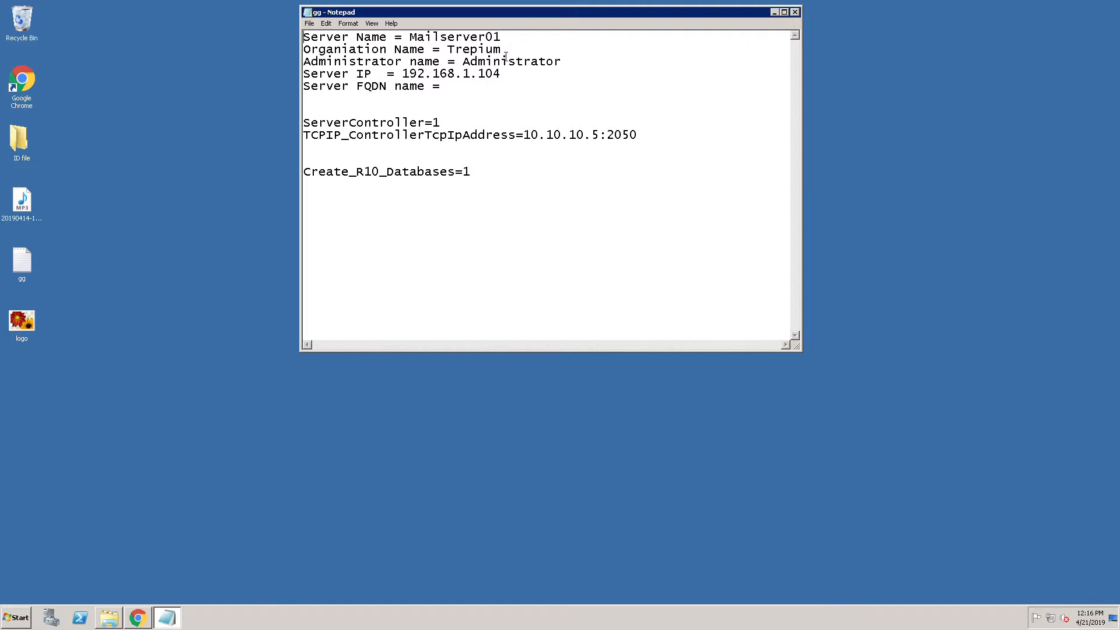
Review the server name, organization, administrator, server IP and FQDN entries in the gg notes file.
left_click_drag(309, 44, 507, 45)
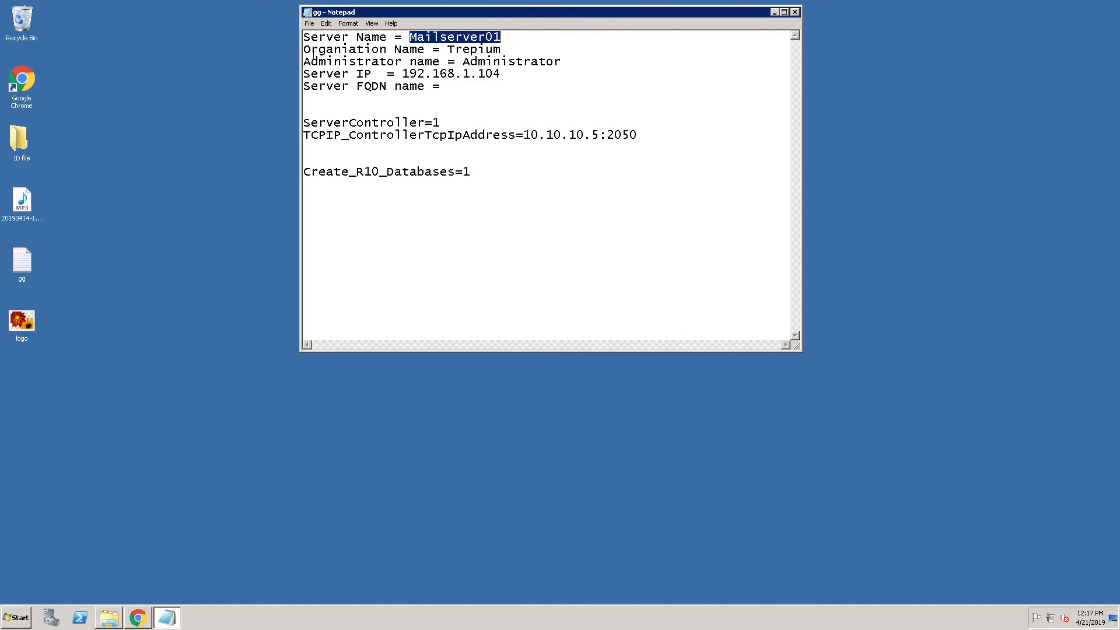
left_click_drag(306, 50, 504, 53)
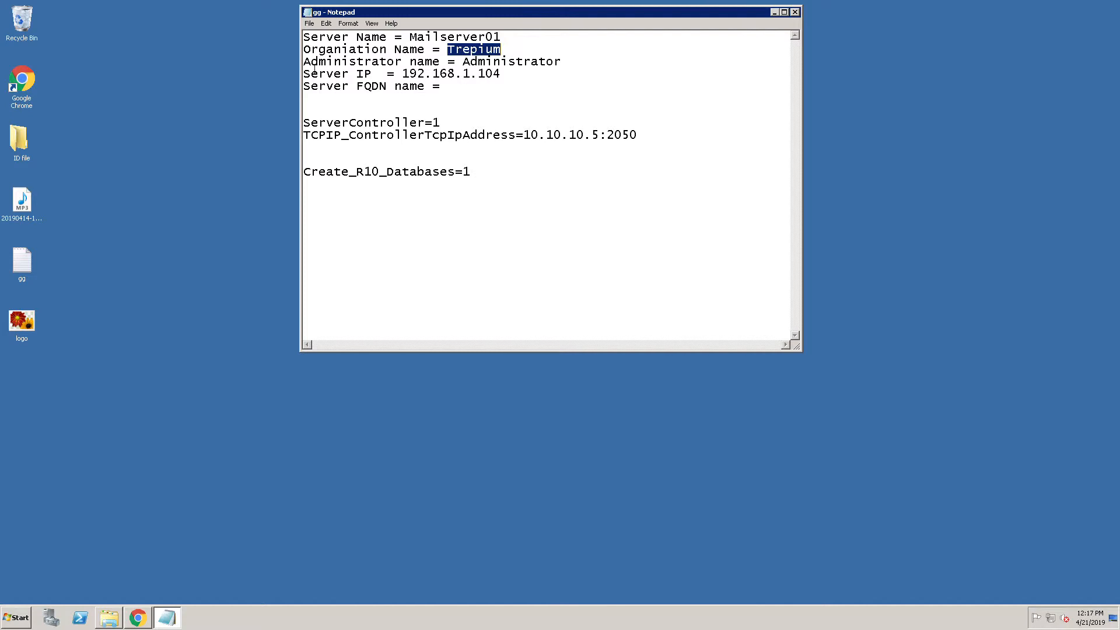
left_click_drag(312, 63, 425, 65)
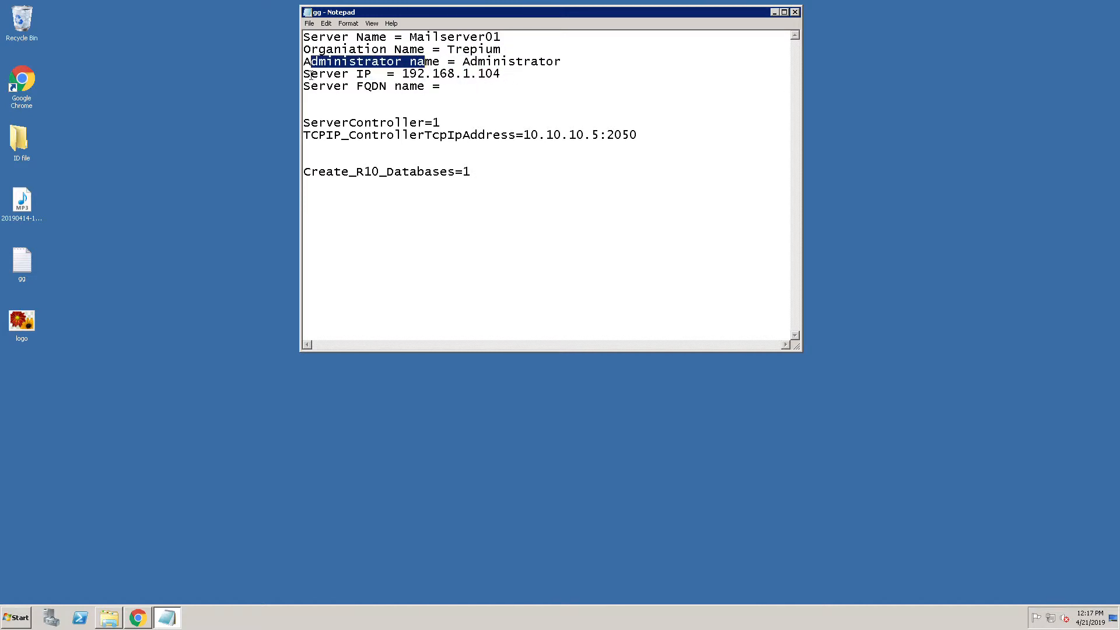
left_click_drag(311, 76, 371, 82)
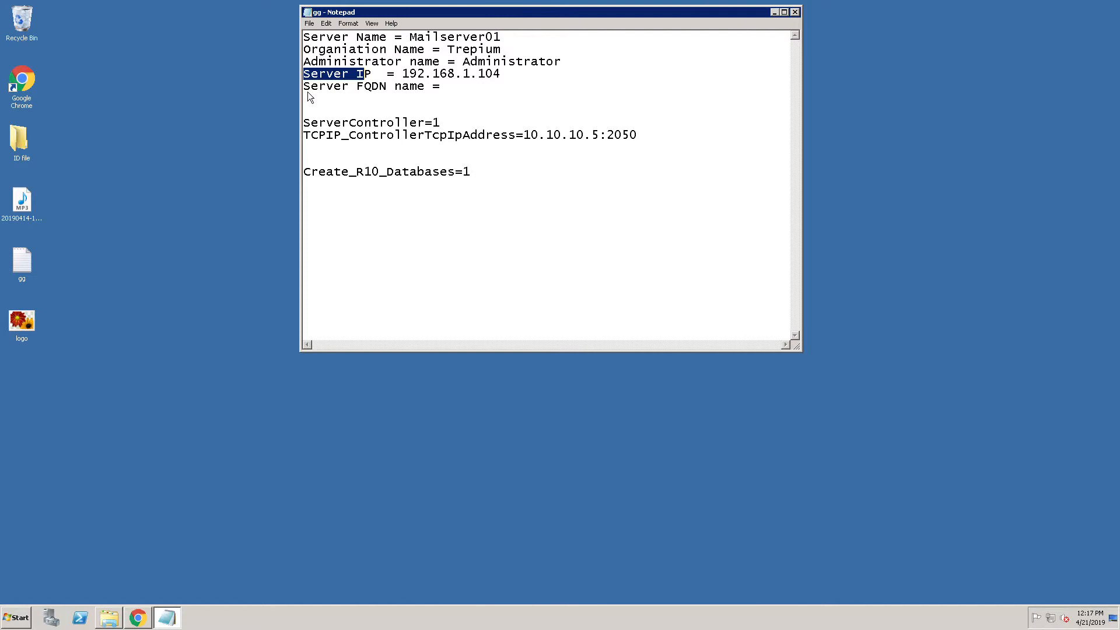
left_click(457, 97)
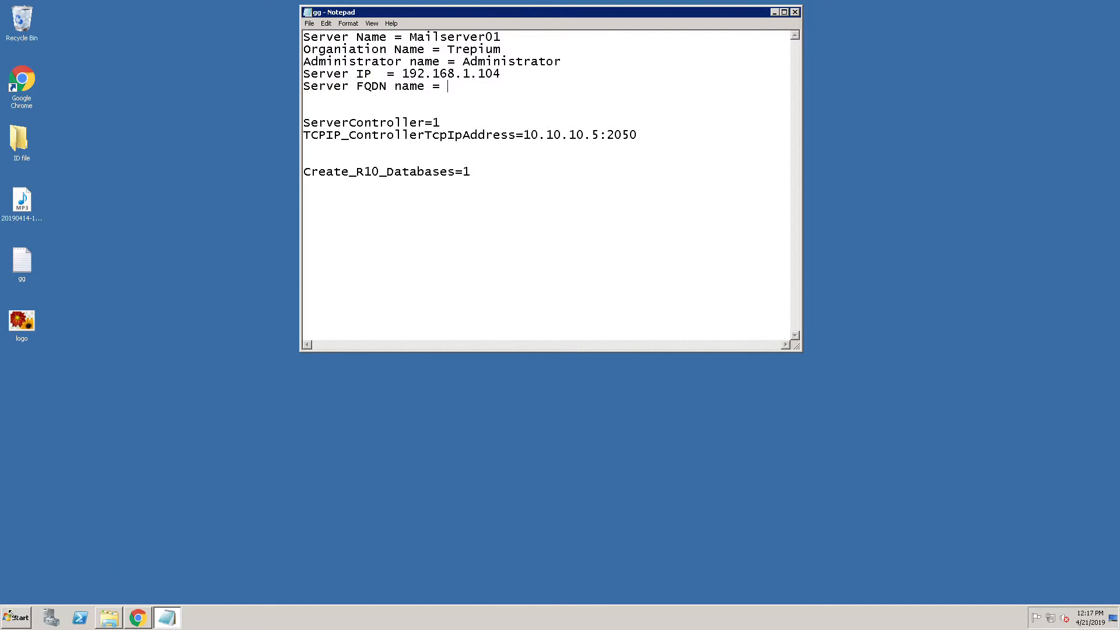
Open the root of the C: drive through the Run dialog and enter its Windows folder.
left_click(26, 620)
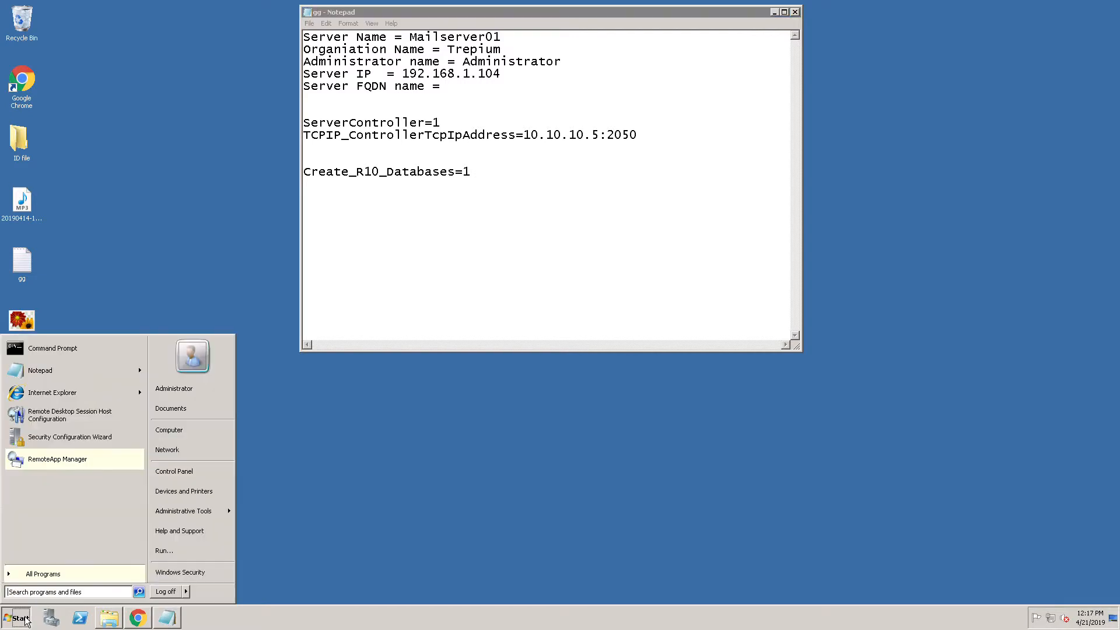
left_click(177, 559)
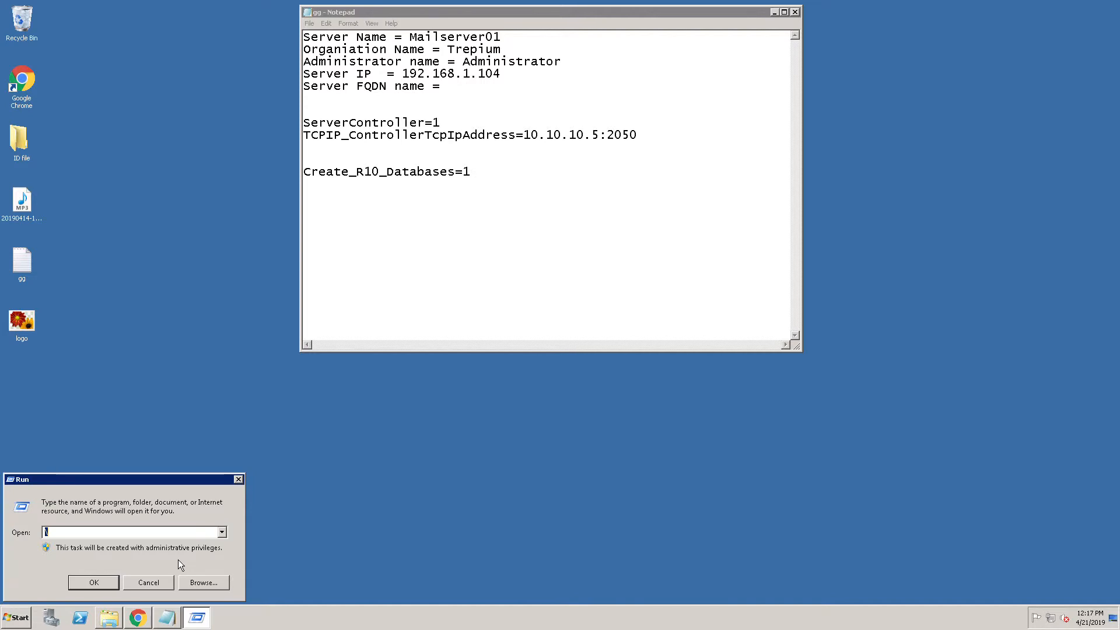
key("Return")
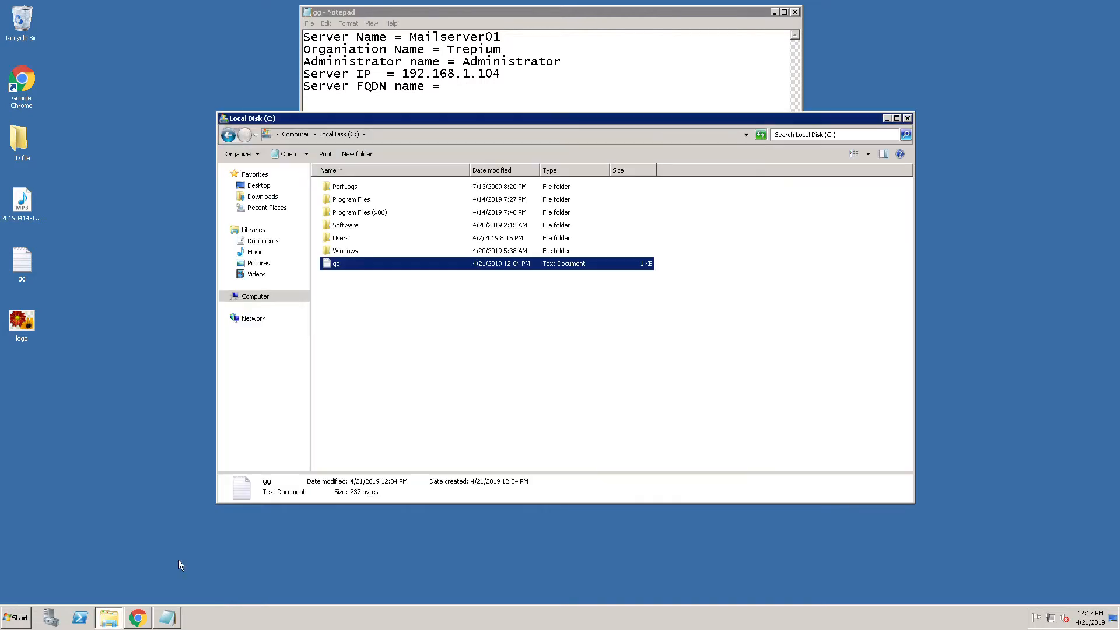
double_click(336, 256)
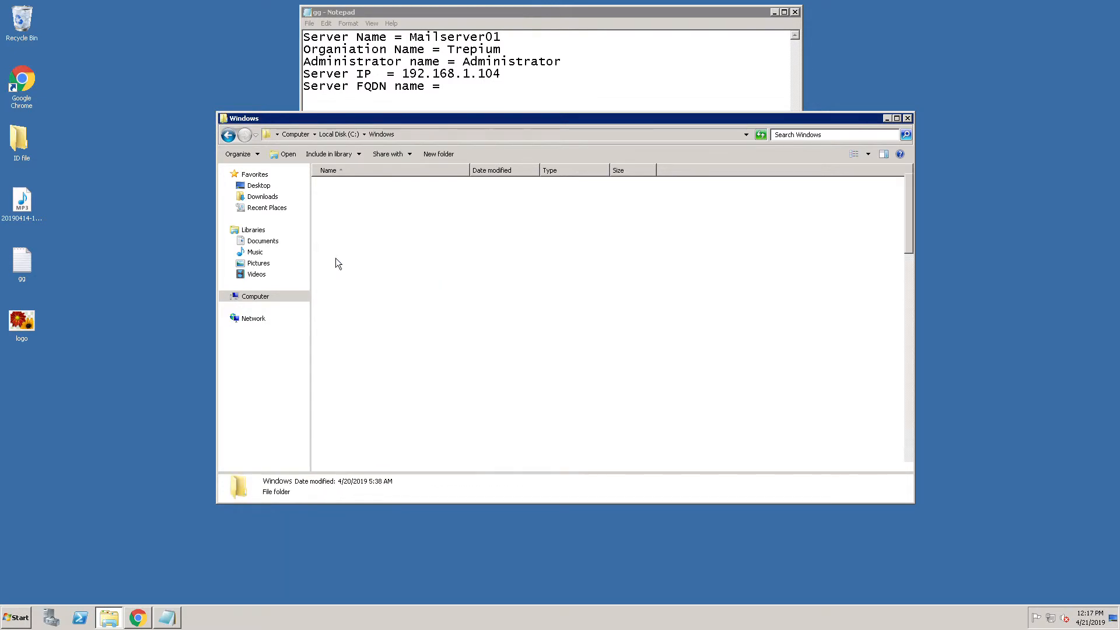
left_click(348, 294)
double_click(348, 295)
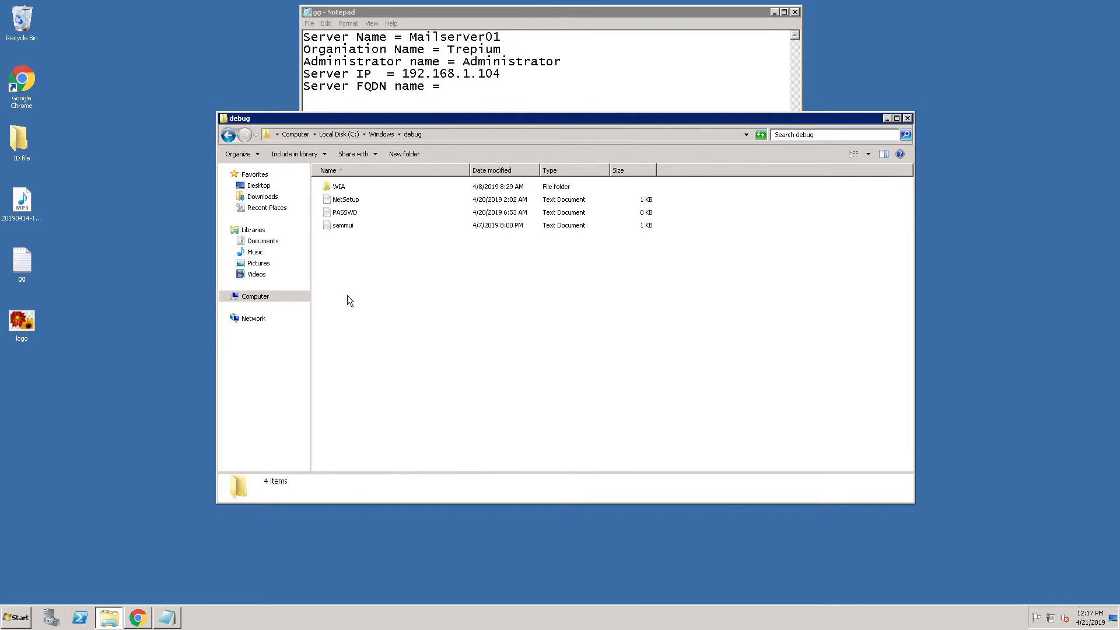
left_click(229, 135)
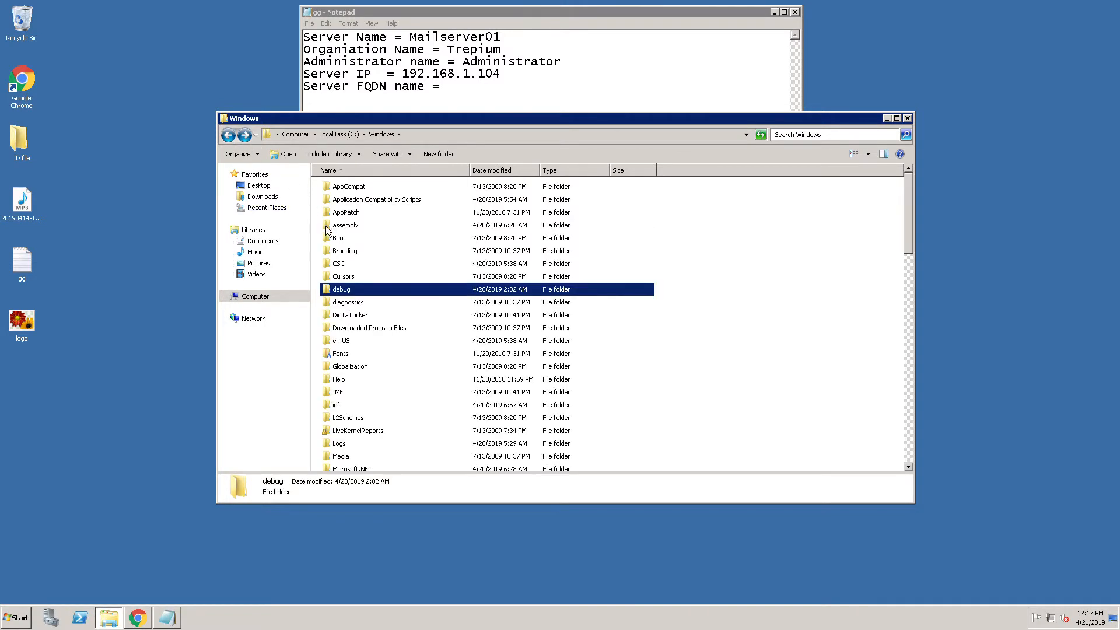
Browse from the Windows folder to System32\drivers\etc.
left_click(345, 232)
type("sy")
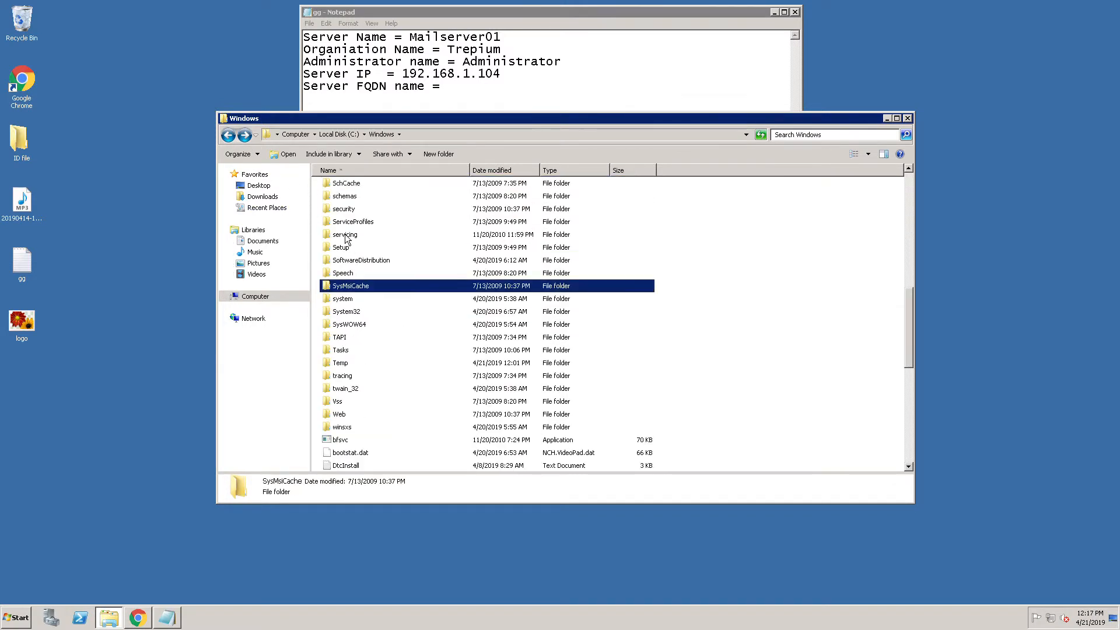
key("alt+F4")
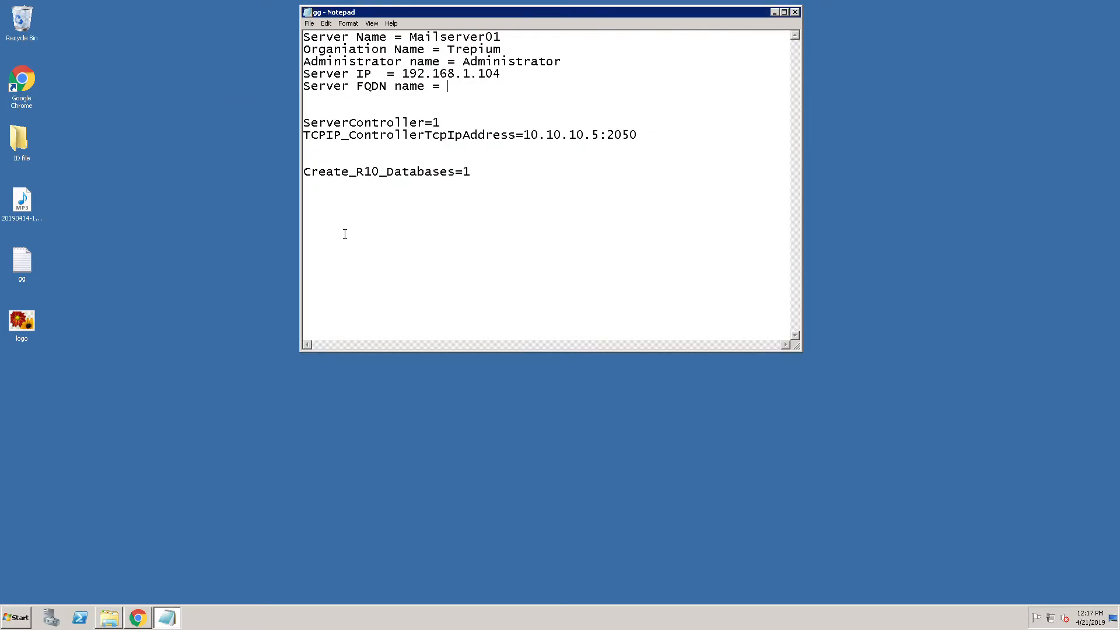
left_click(121, 622)
double_click(347, 315)
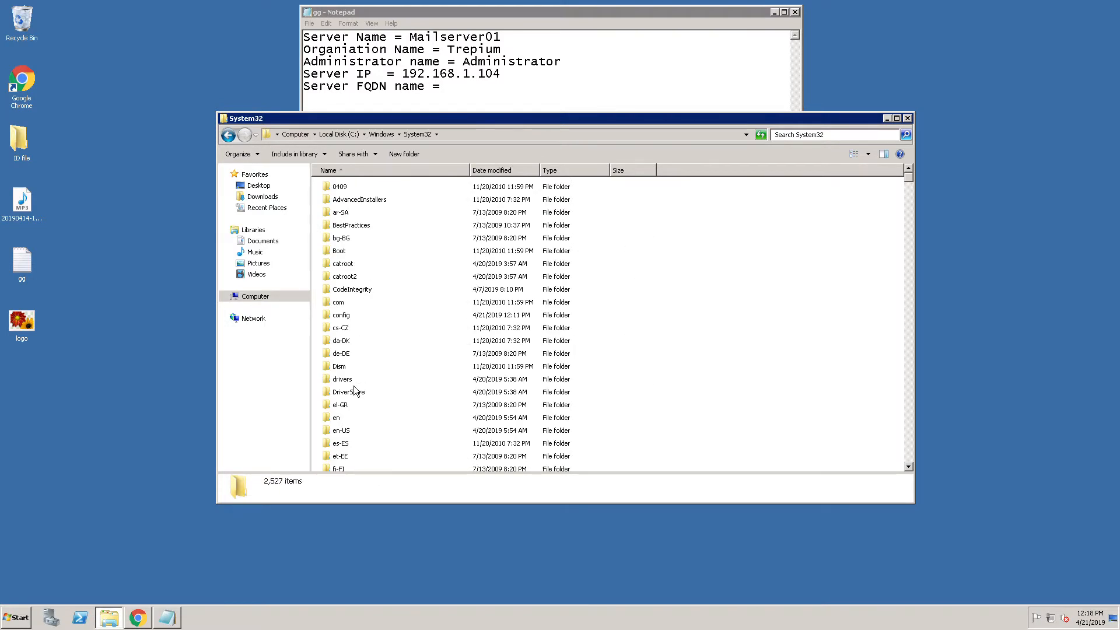
left_click(343, 385)
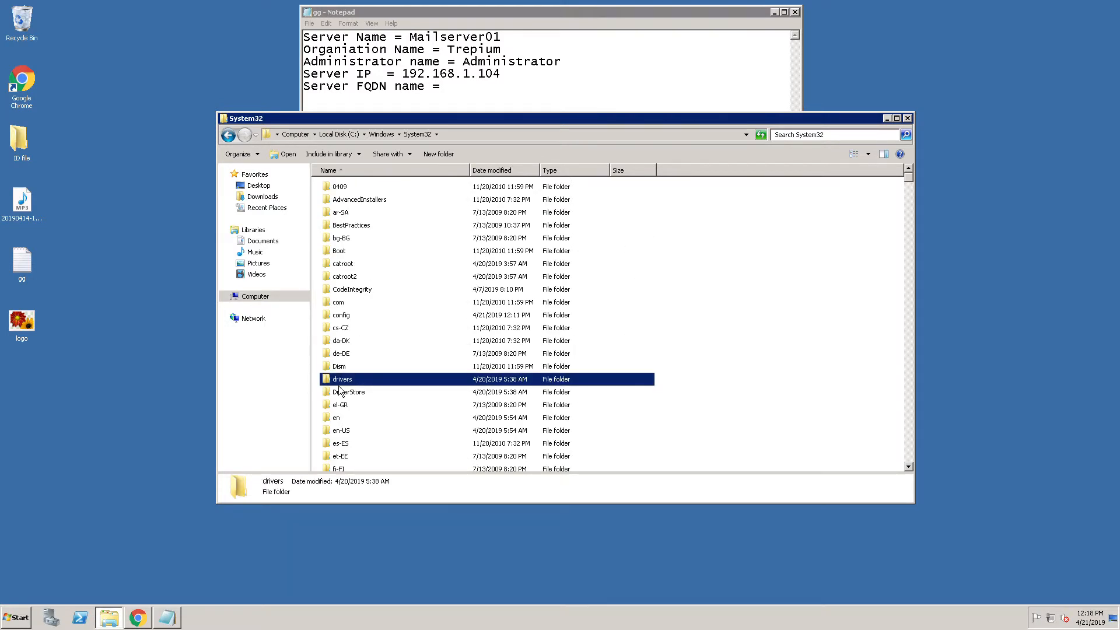
double_click(334, 385)
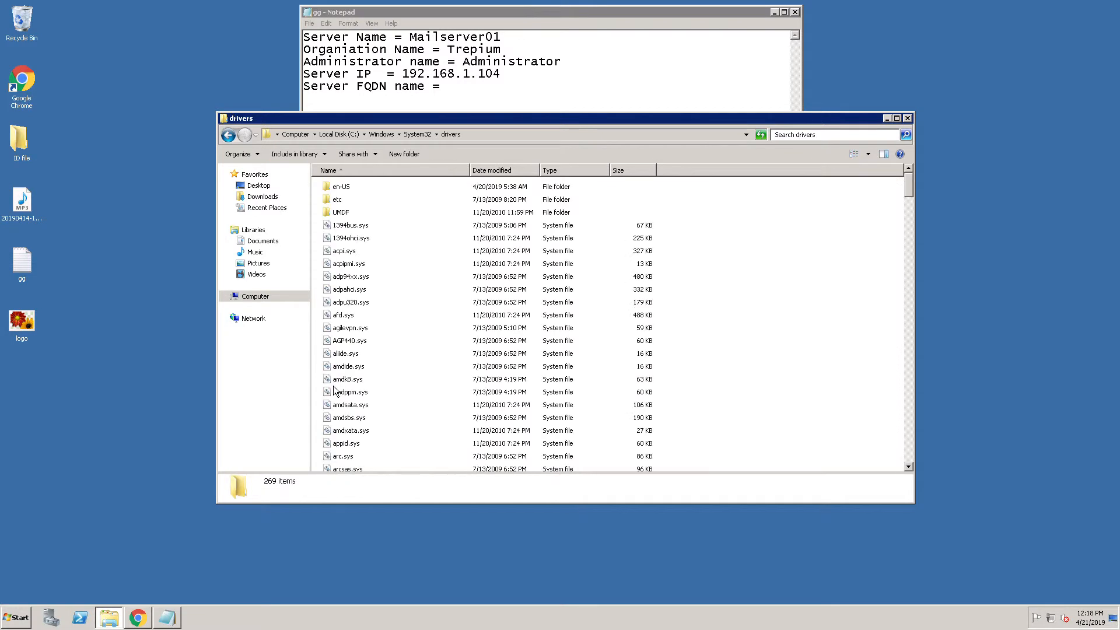
left_click(341, 206)
double_click(342, 206)
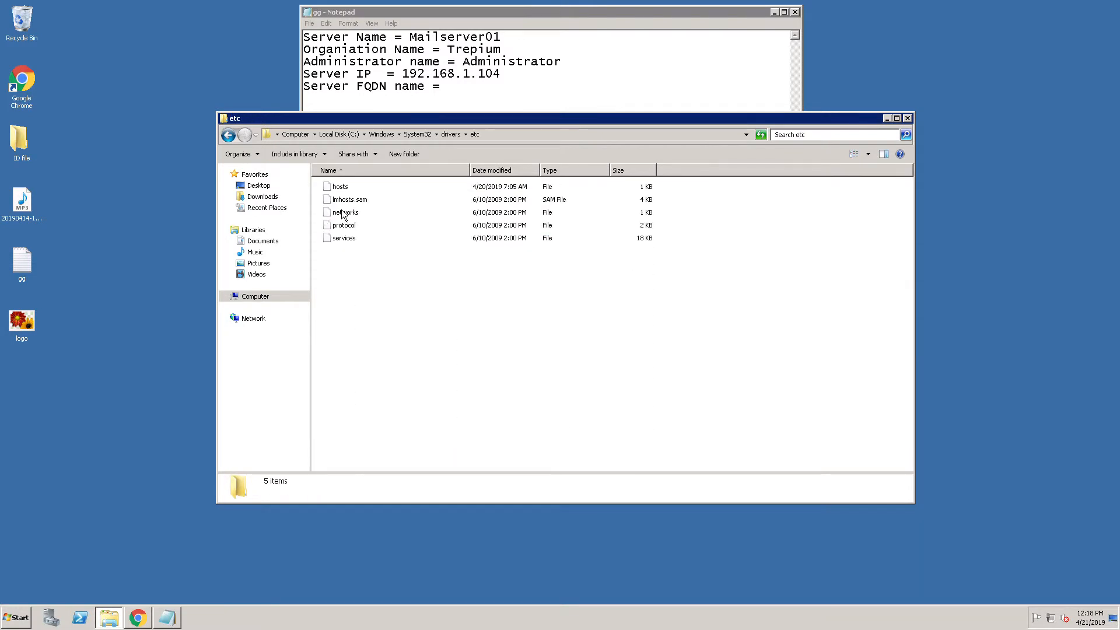
Open the hosts file from the etc folder with Notepad.
left_click(337, 195)
right_click(337, 197)
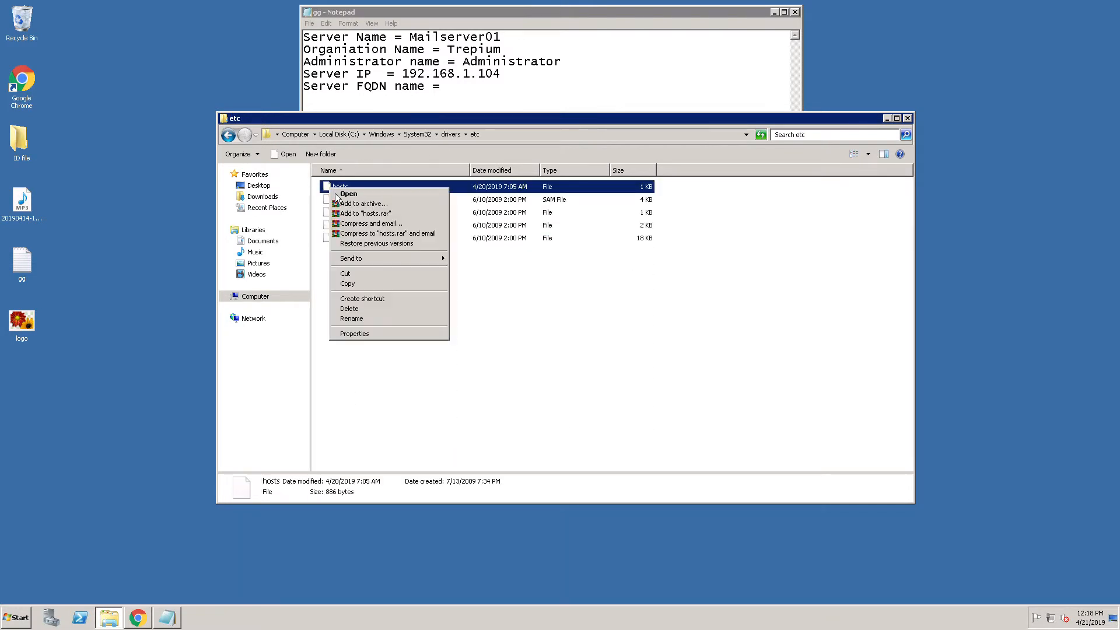
left_click(349, 195)
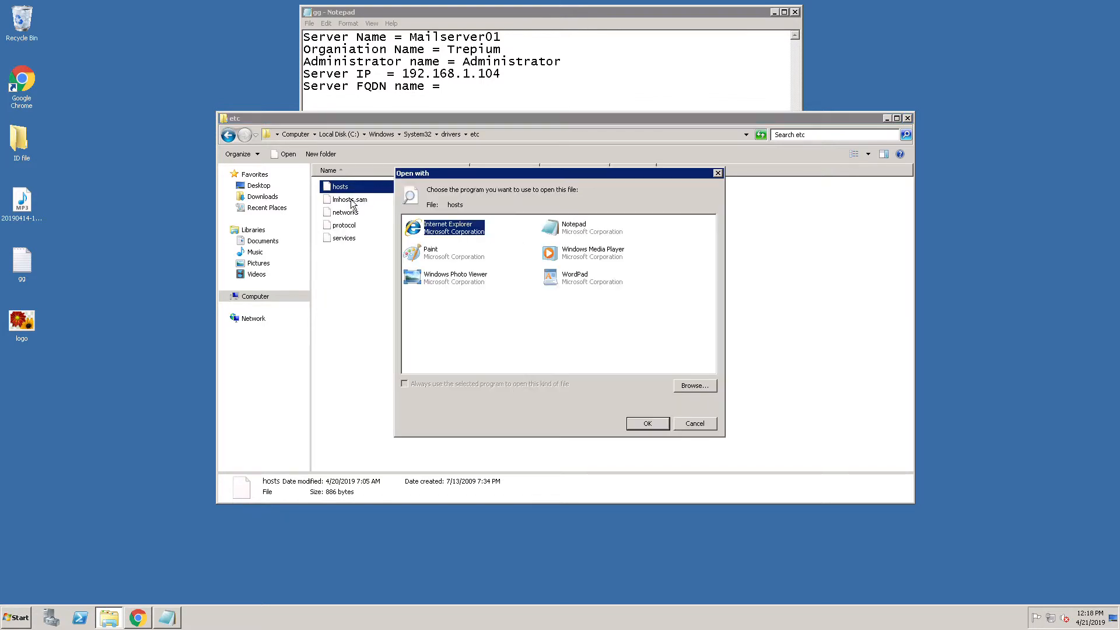
left_click(569, 233)
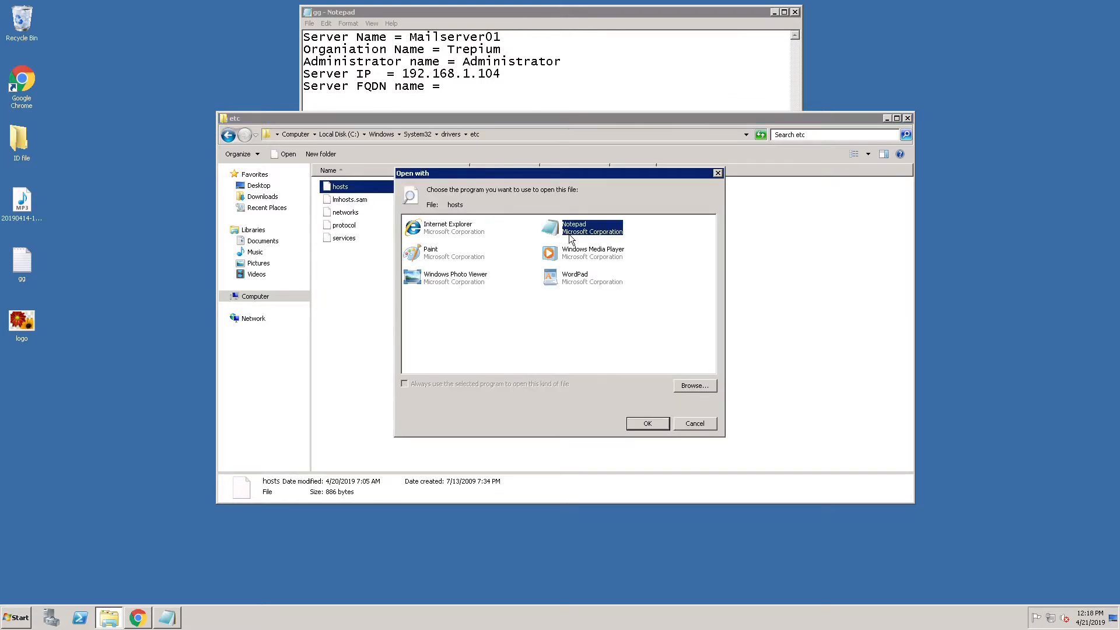
left_click(648, 424)
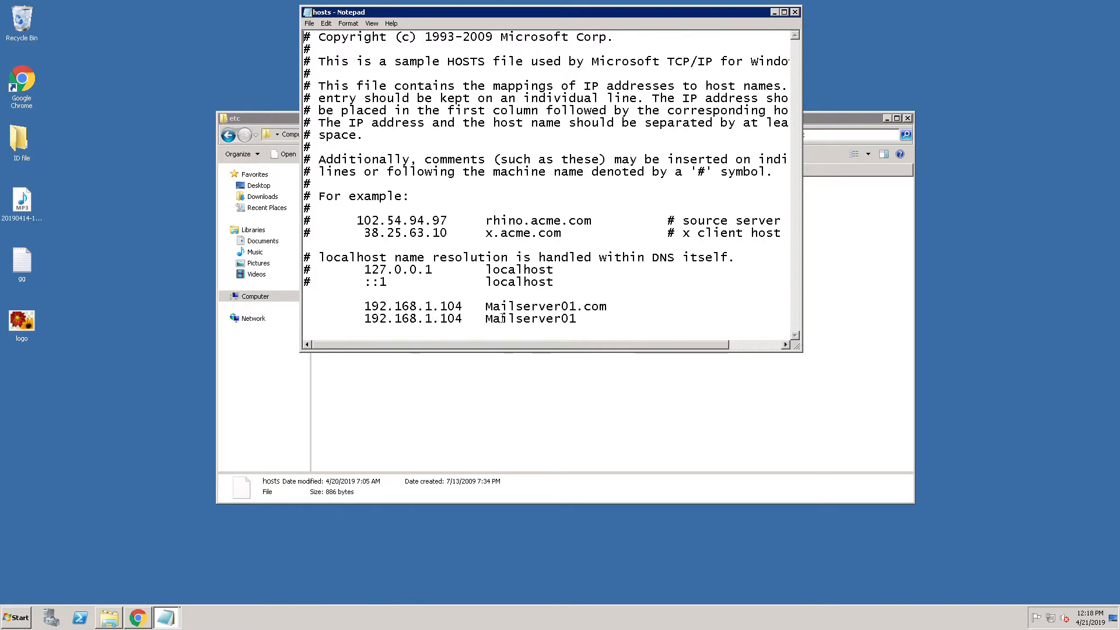
Highlight the host name Mailserver01.com in the hosts file to check its IP mapping.
left_click_drag(608, 306, 509, 310)
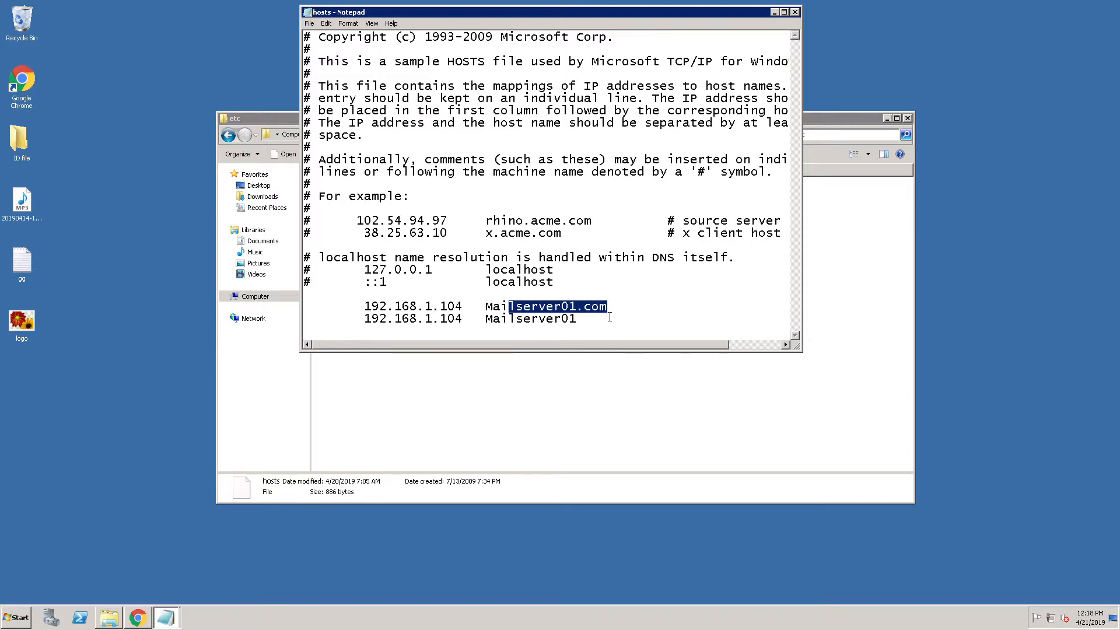
key("Right")
left_click_drag(615, 314, 489, 318)
left_click(20, 620)
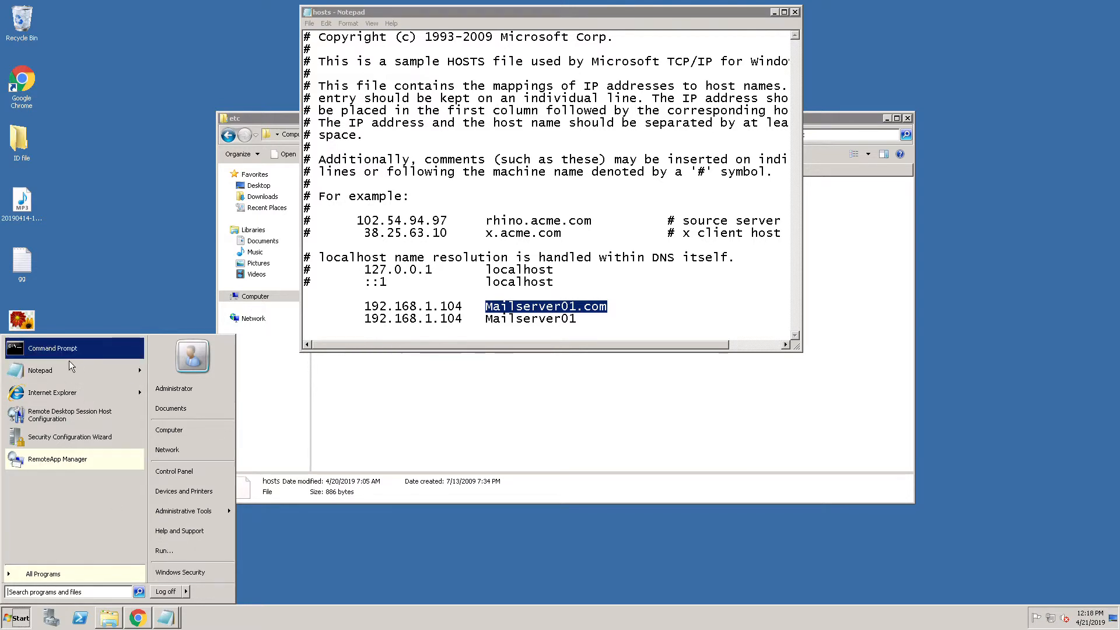
key("Return")
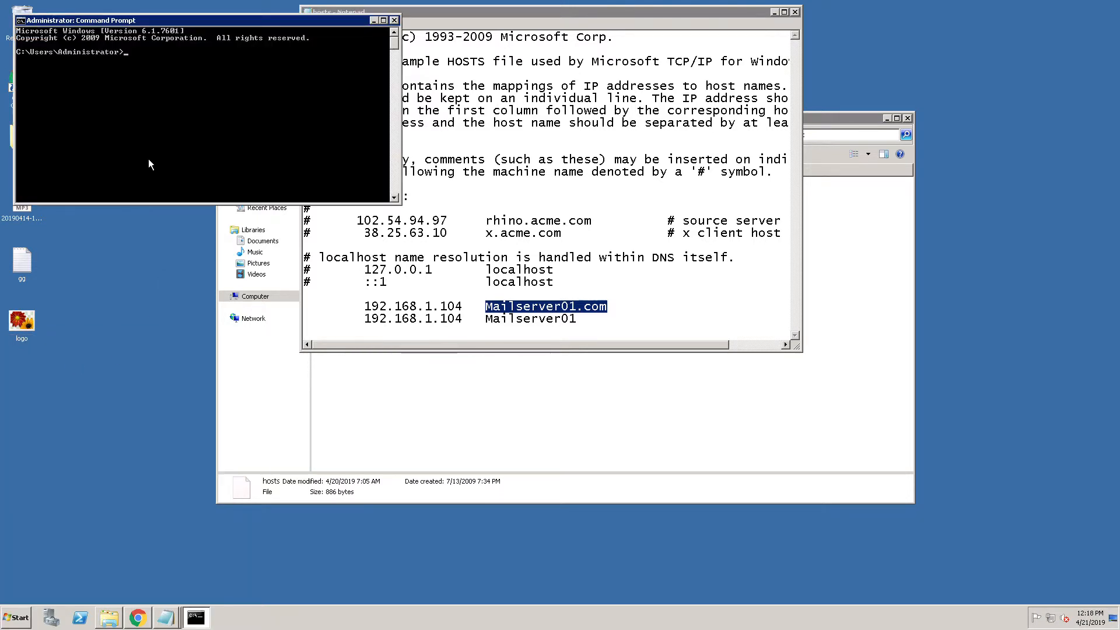
type("ing")
key("BackSpace")
key("BackSpace")
key("BackSpace")
left_click(395, 21)
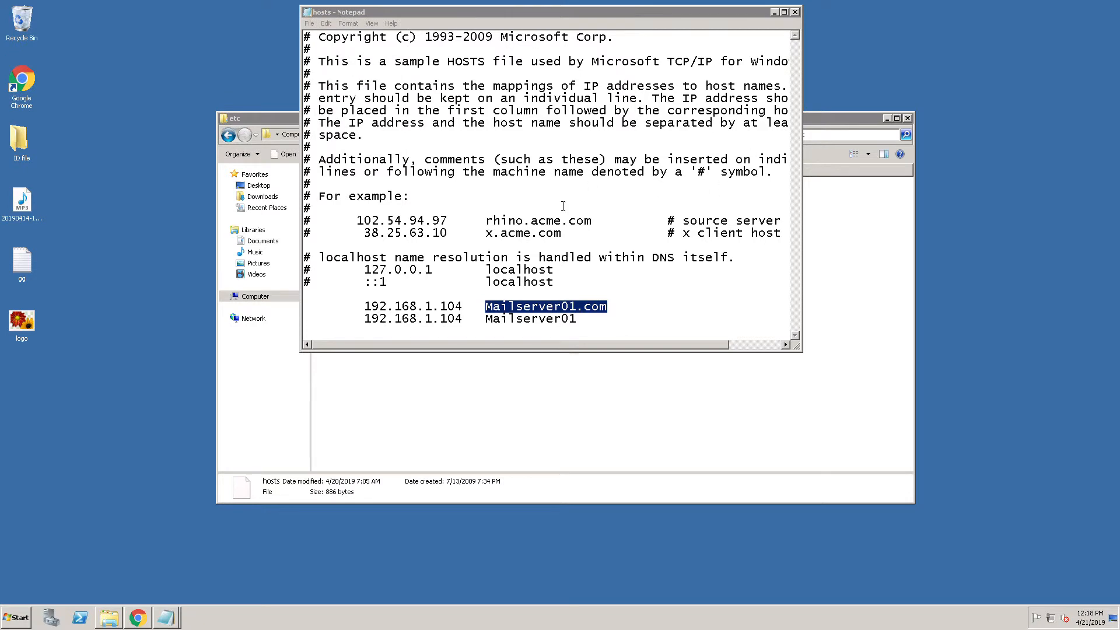
Minimize the hosts file and etc folder windows, and open the folder C:\Software\Domino v10.
left_click(774, 12)
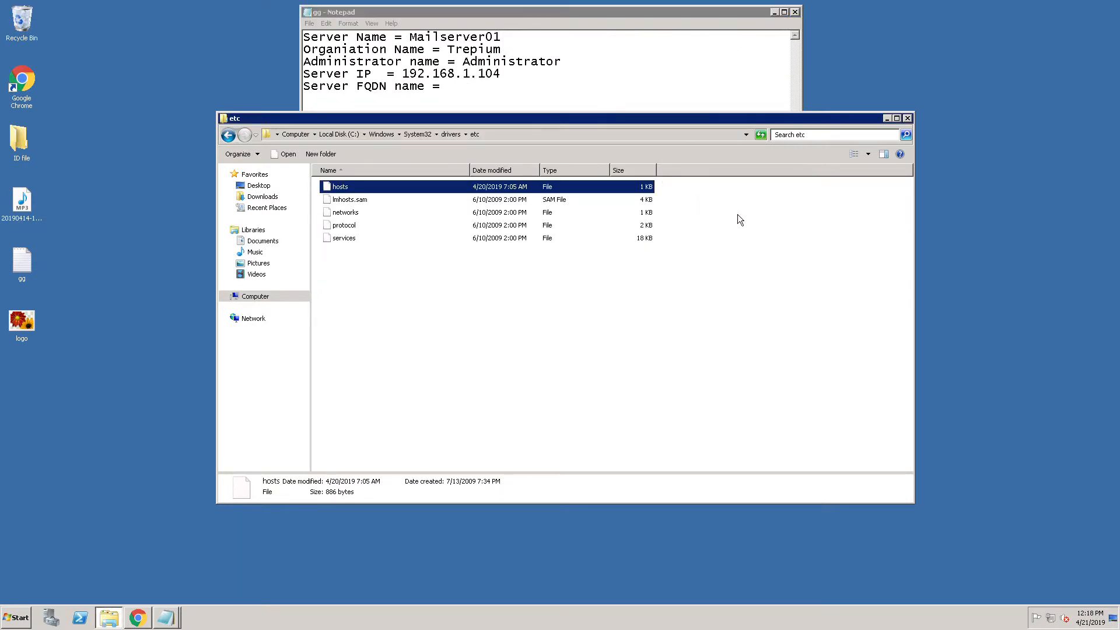
left_click(888, 118)
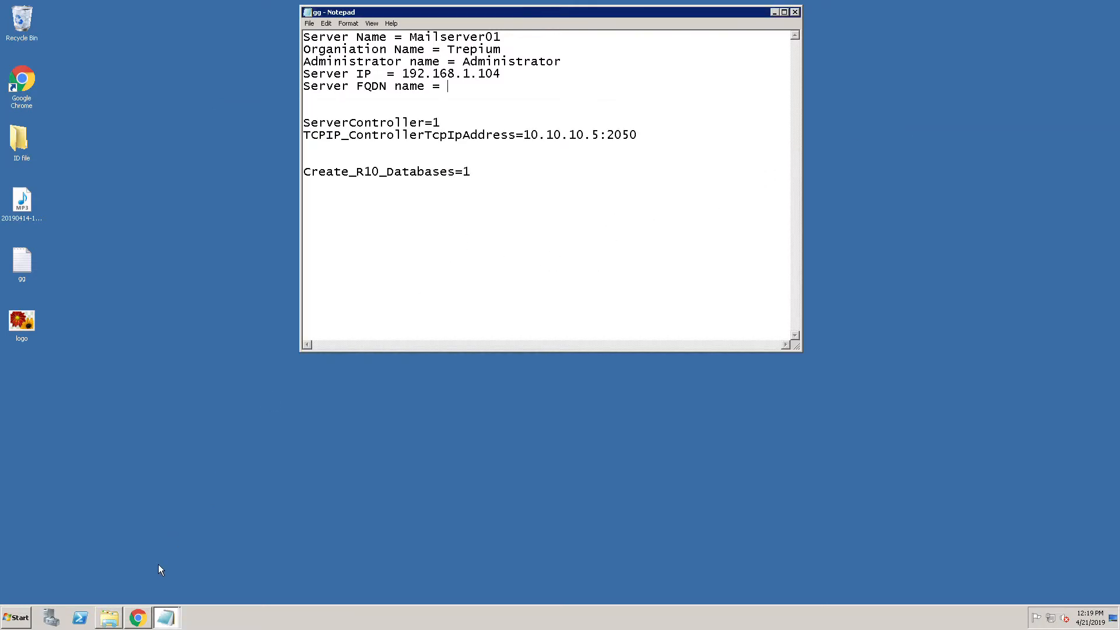
left_click(24, 618)
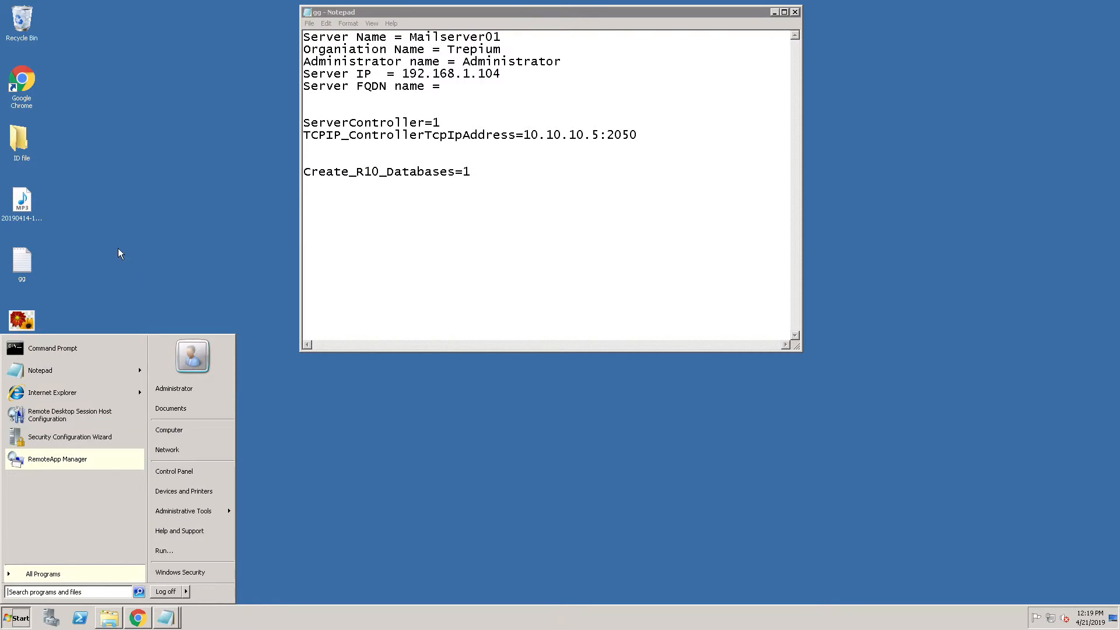
left_click(185, 435)
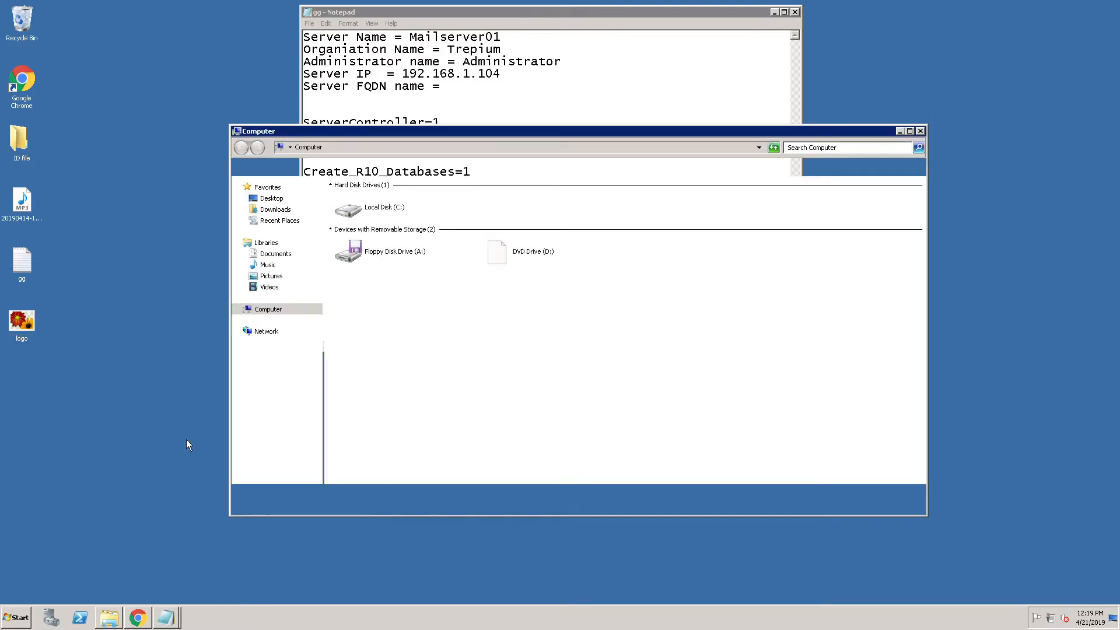
double_click(362, 219)
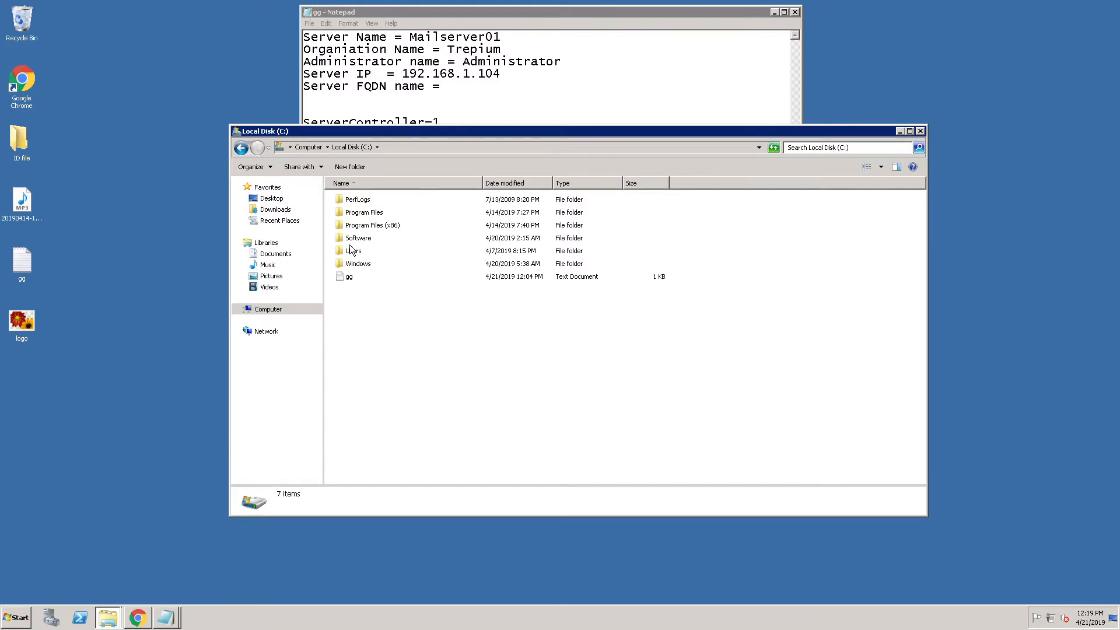
double_click(351, 241)
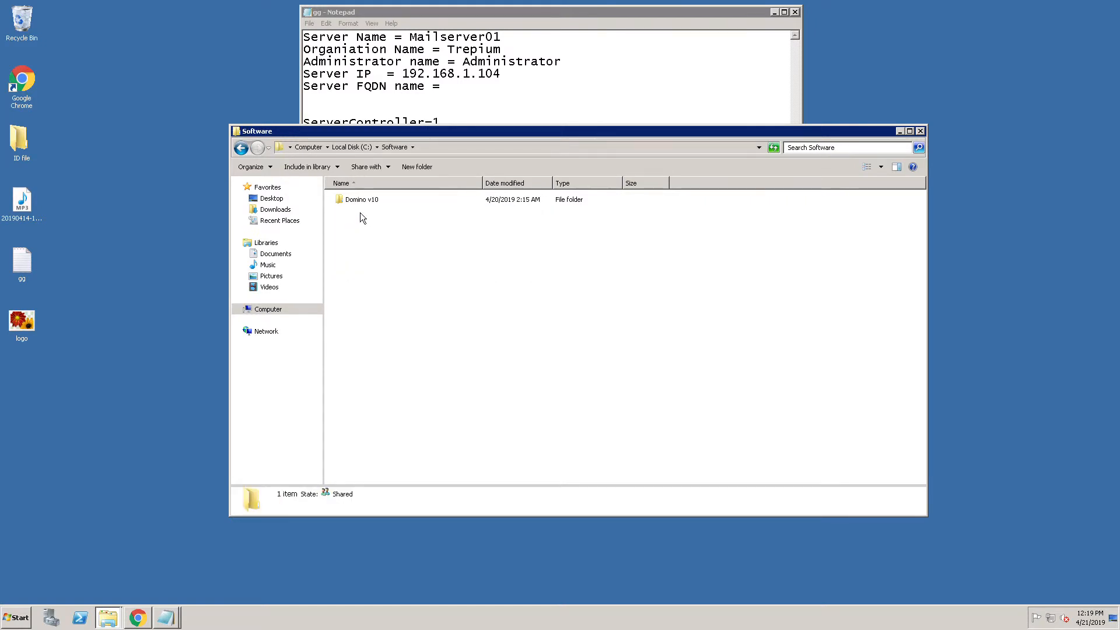
double_click(359, 203)
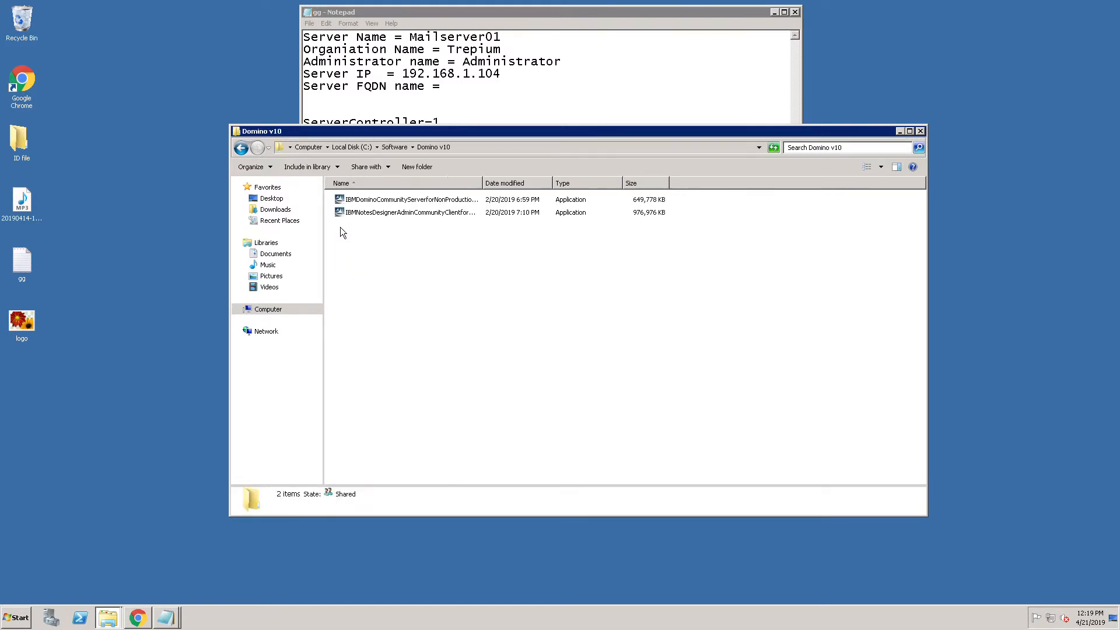
Run the IBM Domino Community Server installer, keep the default extraction folder and proceed to the license agreement.
left_click(413, 204)
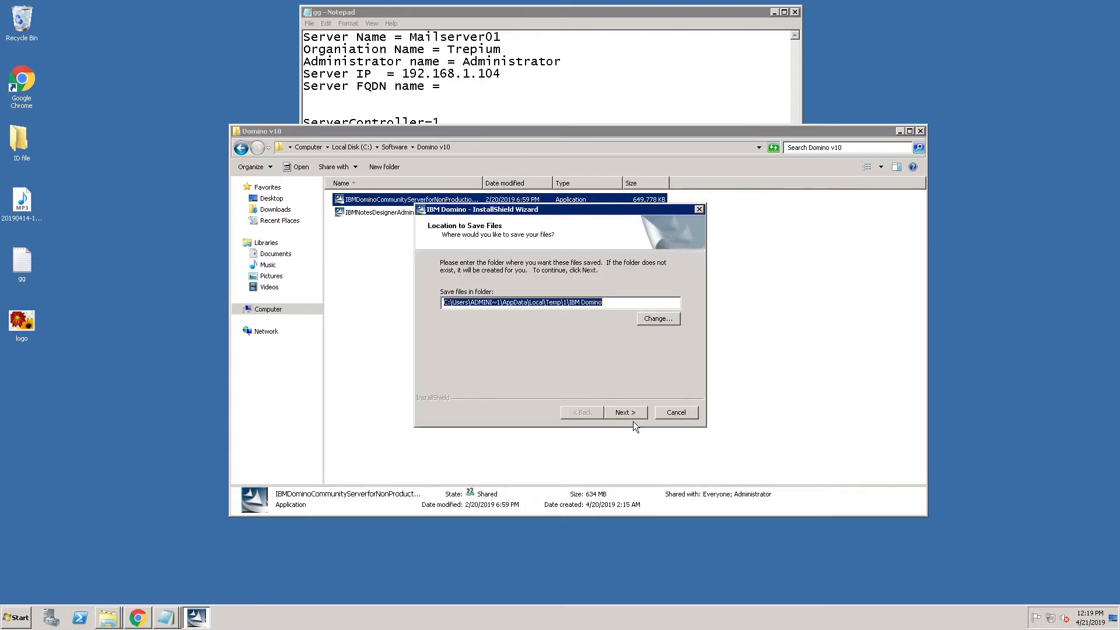
left_click(633, 420)
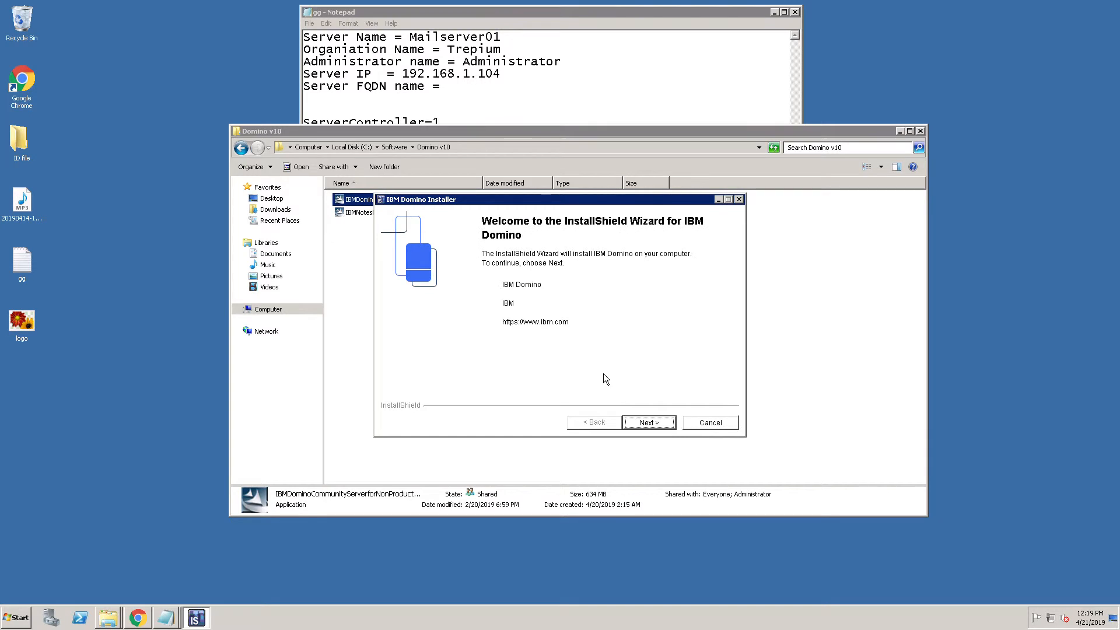
left_click(653, 424)
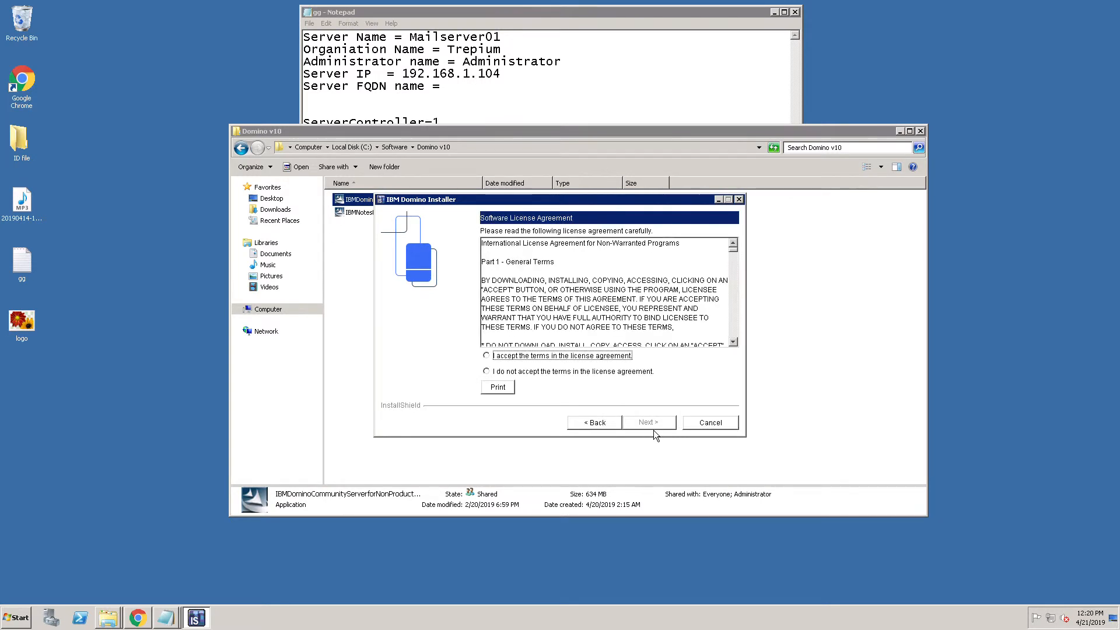
Accept the terms of the software license agreement and continue to the installation directory choice.
left_click(734, 342)
left_click(734, 342)
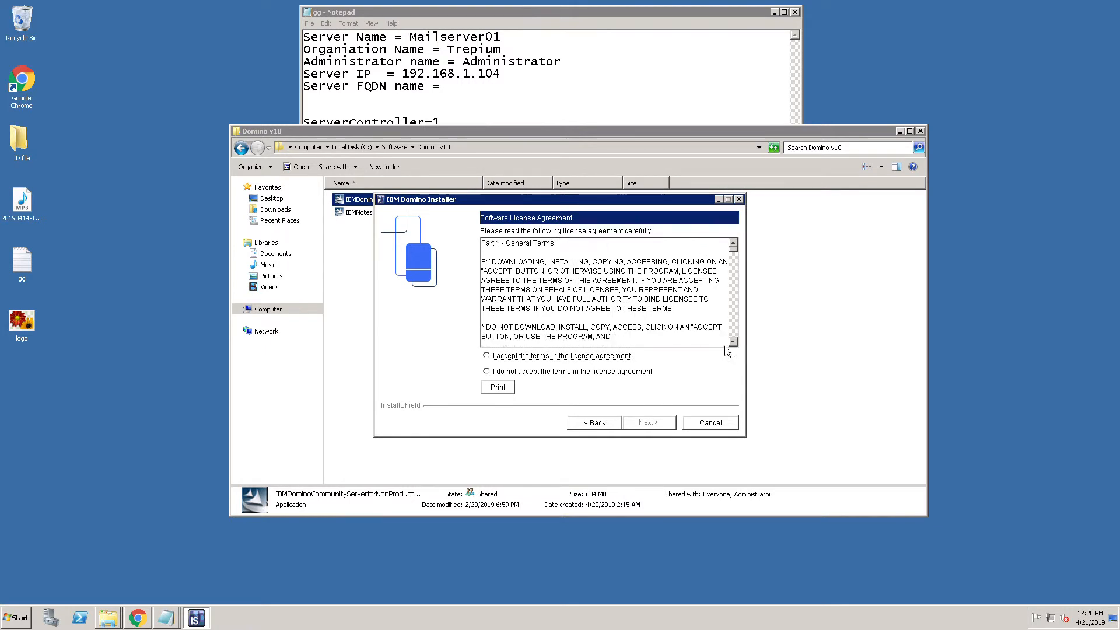
left_click(494, 359)
left_click(650, 428)
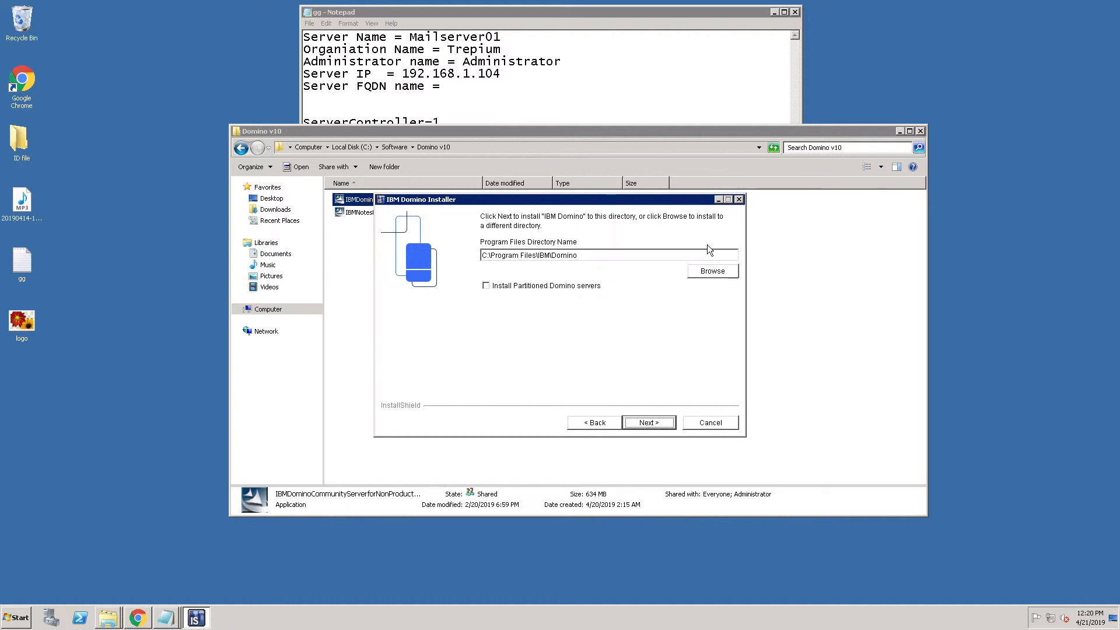
Minimize the folder and notes windows, set the program files directory to C:\IBM\Domino and continue to the installation type.
left_click(901, 132)
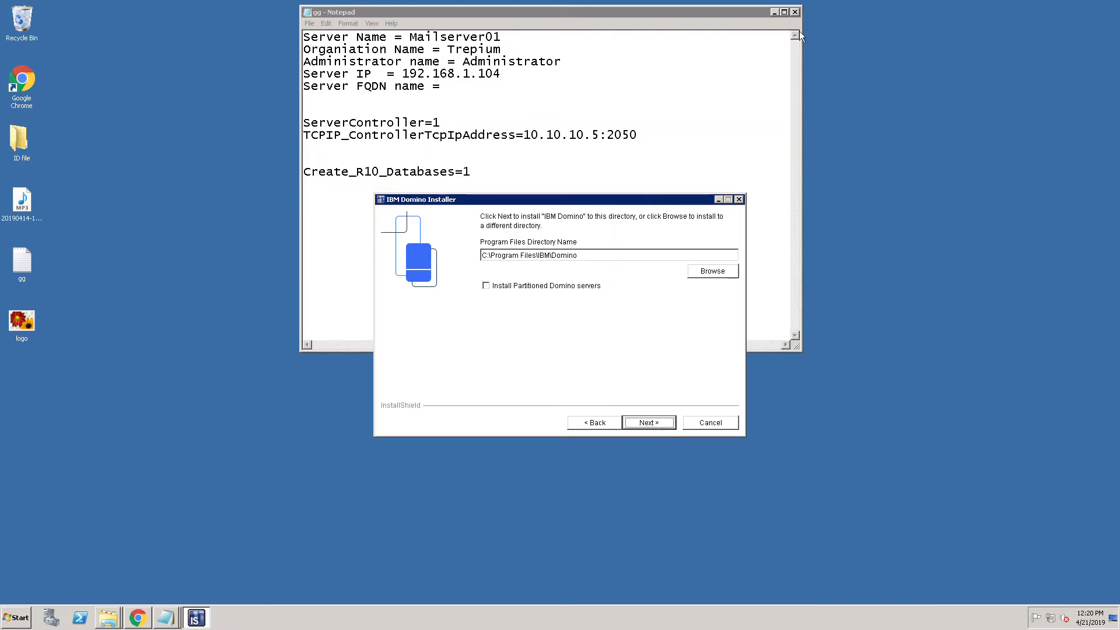
left_click(775, 12)
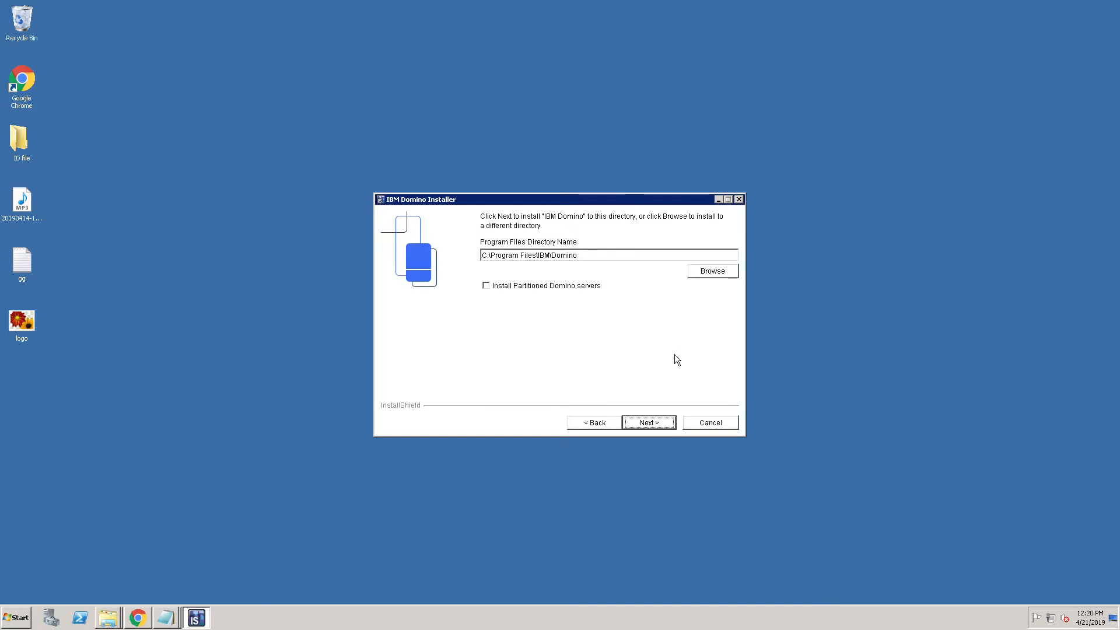
left_click(543, 262)
left_click_drag(543, 262, 497, 263)
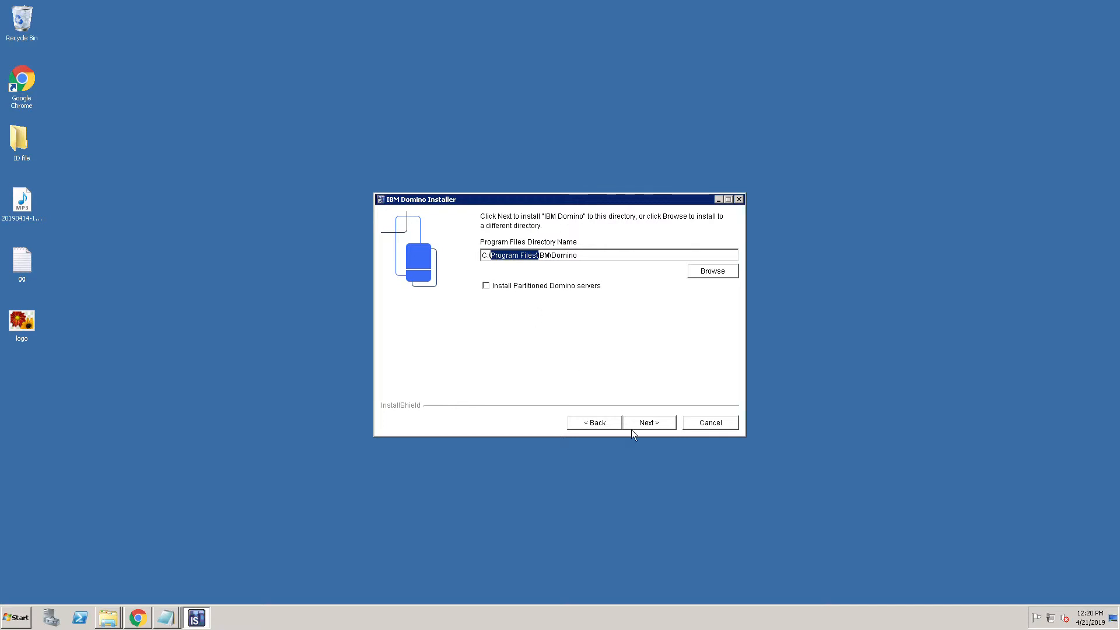
key("BackSpace")
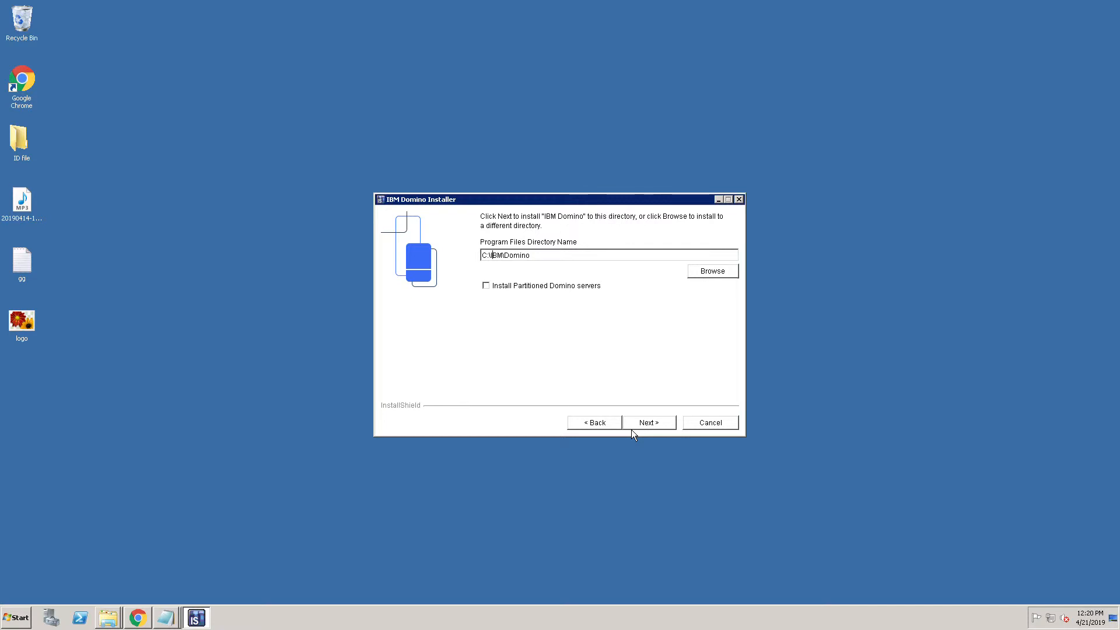
left_click(590, 258)
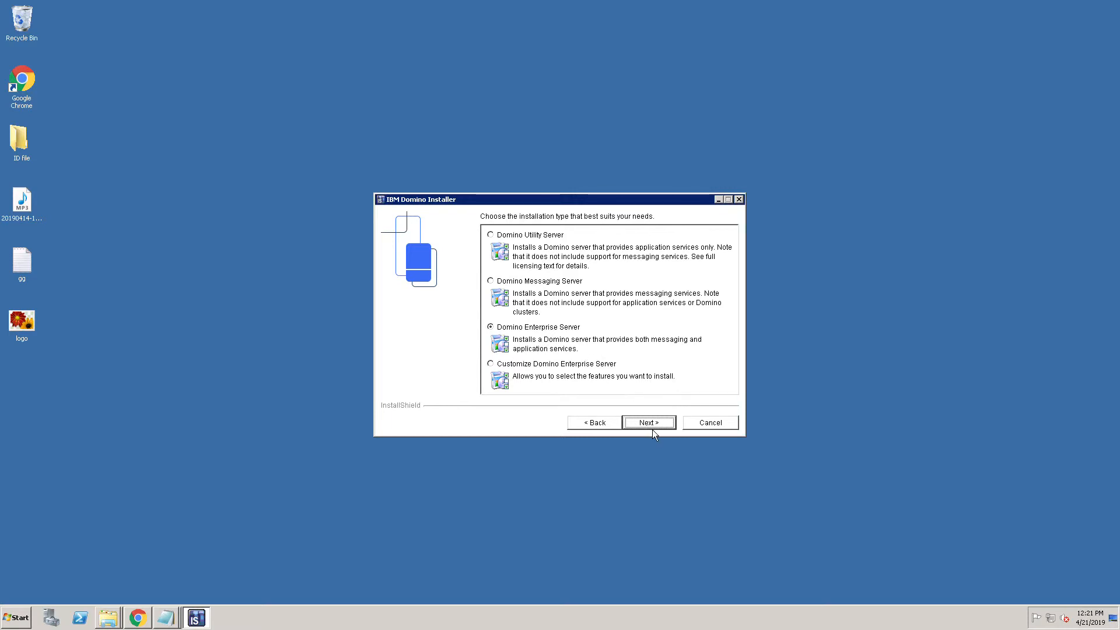
Install Domino with the Domino Enterprise Server installation type and finish the installer.
left_click(498, 331)
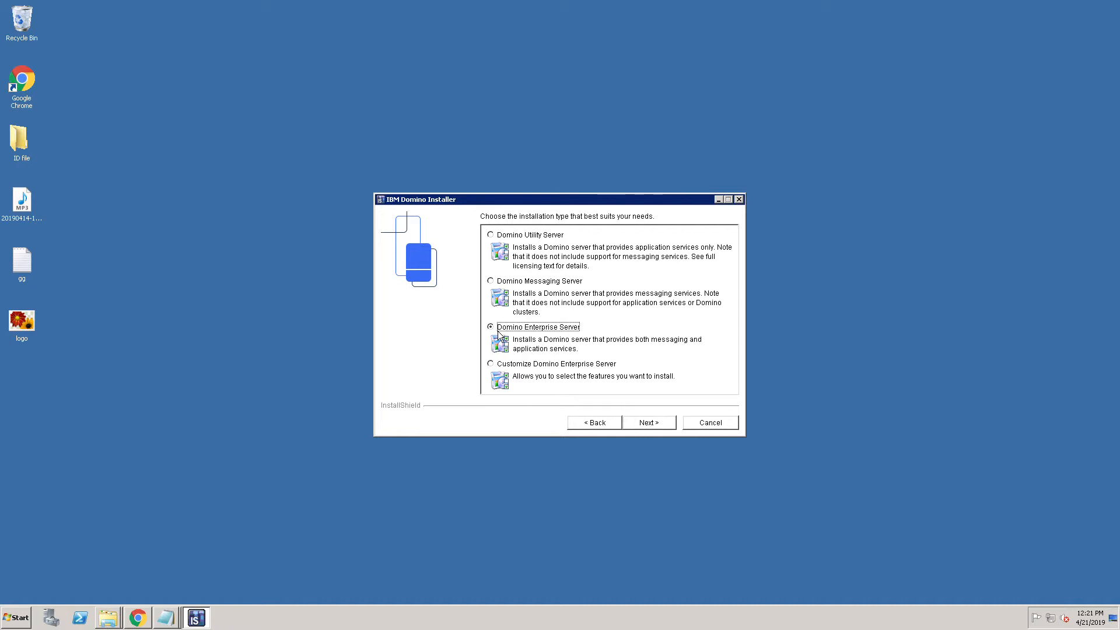
left_click(654, 429)
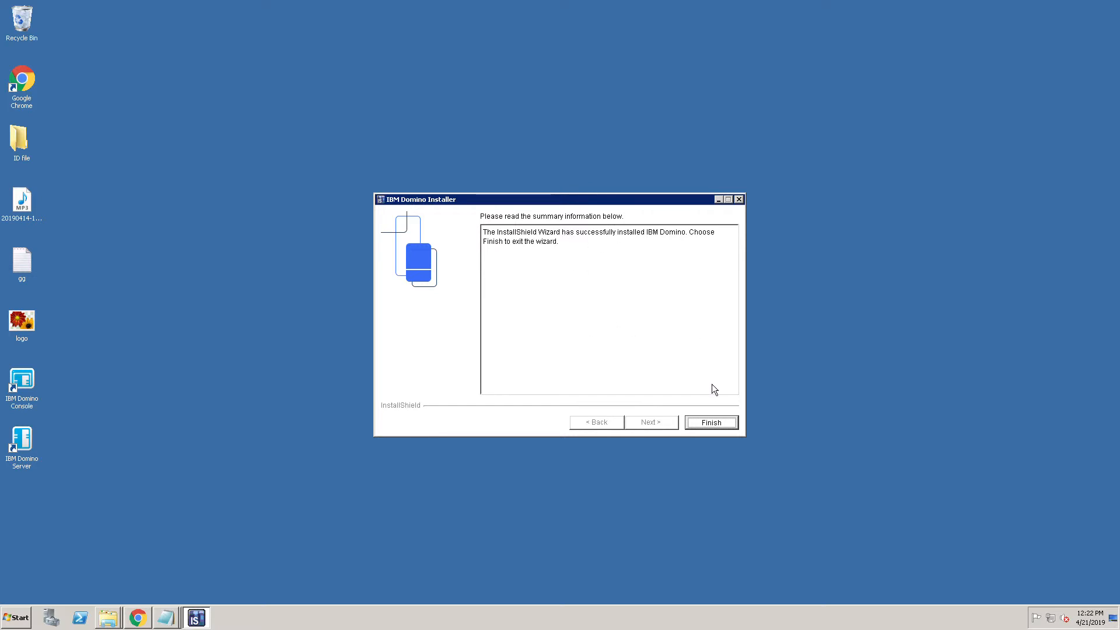
left_click(715, 428)
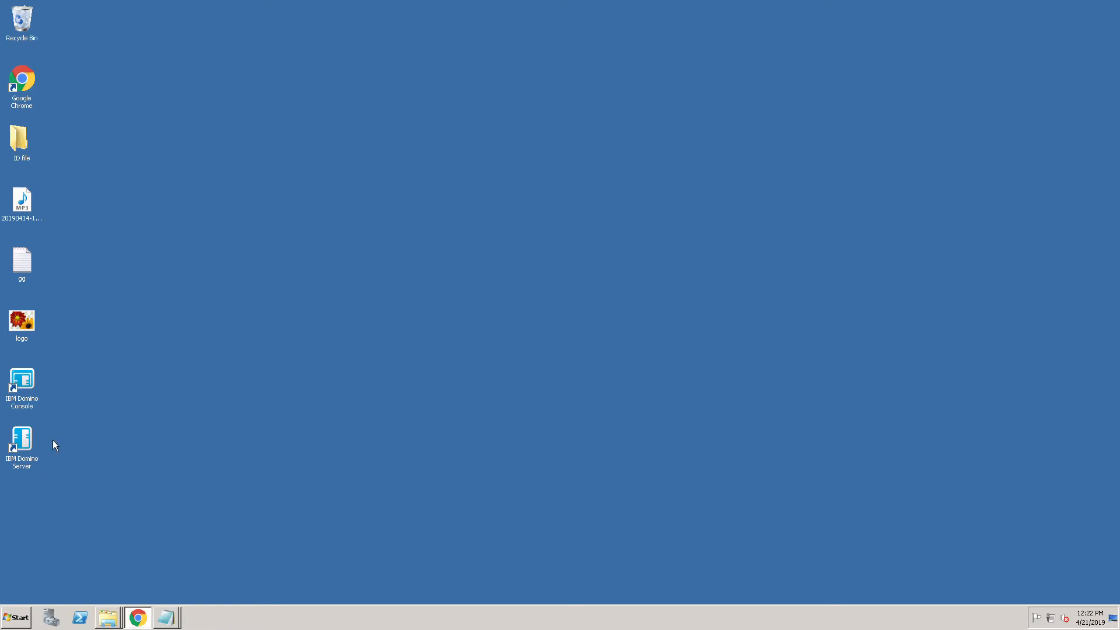
Launch IBM Domino Server from the desktop and choose to set up the first or a stand-alone server.
left_click(29, 446)
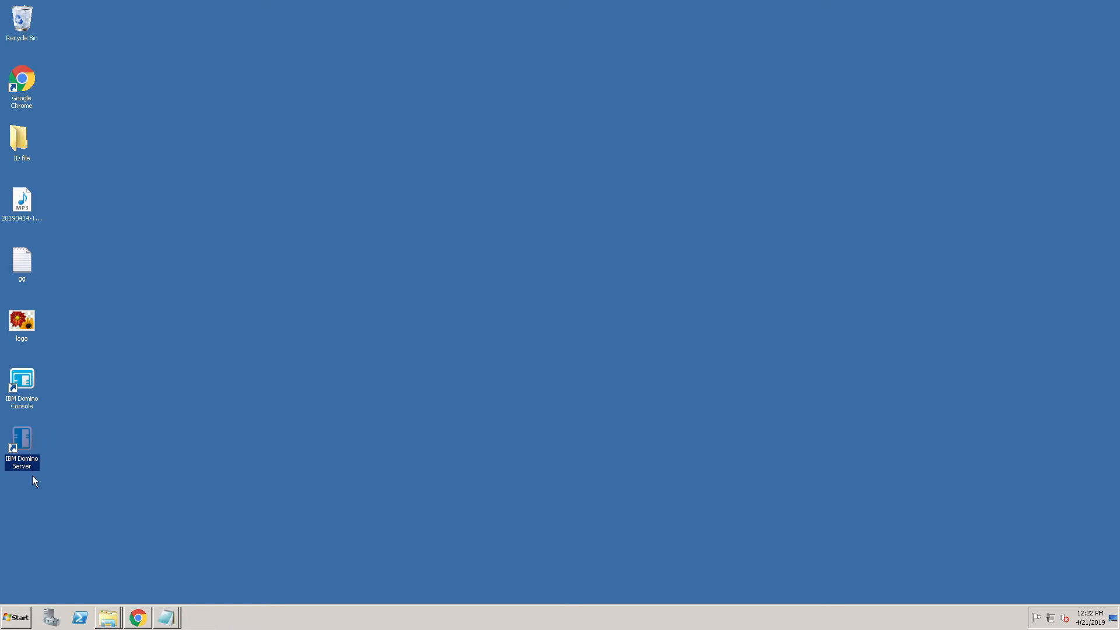
double_click(27, 442)
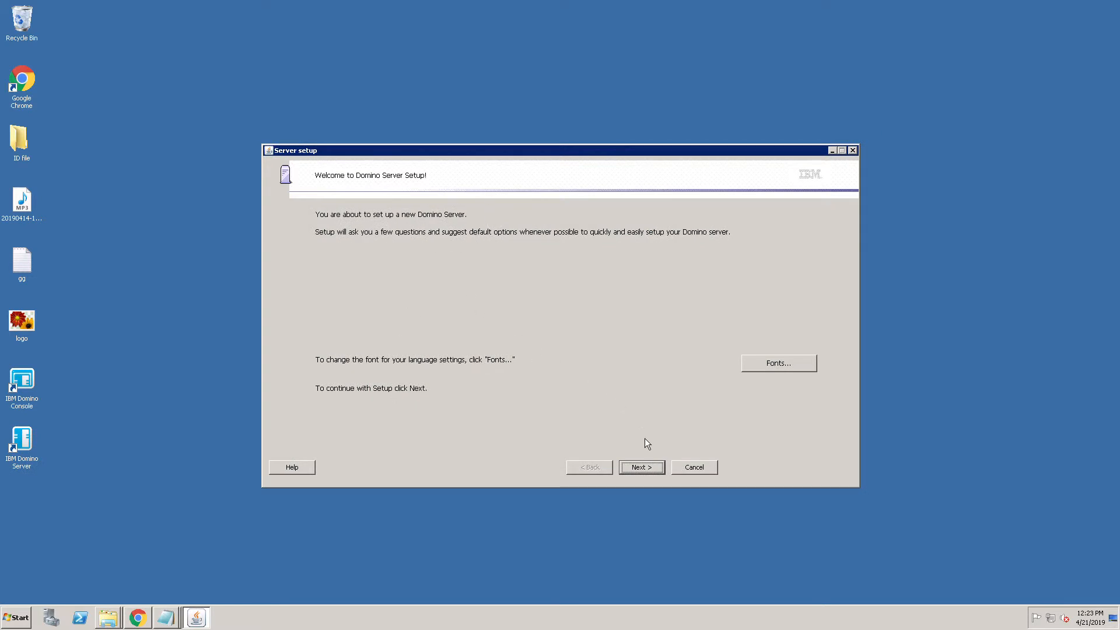
left_click(647, 477)
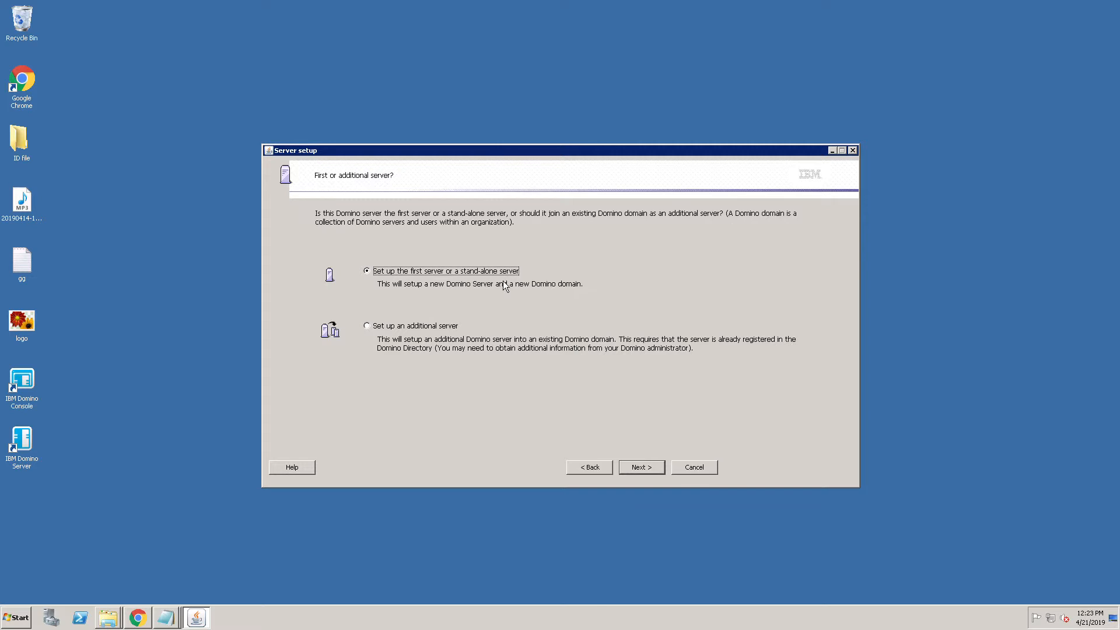
left_click(387, 334)
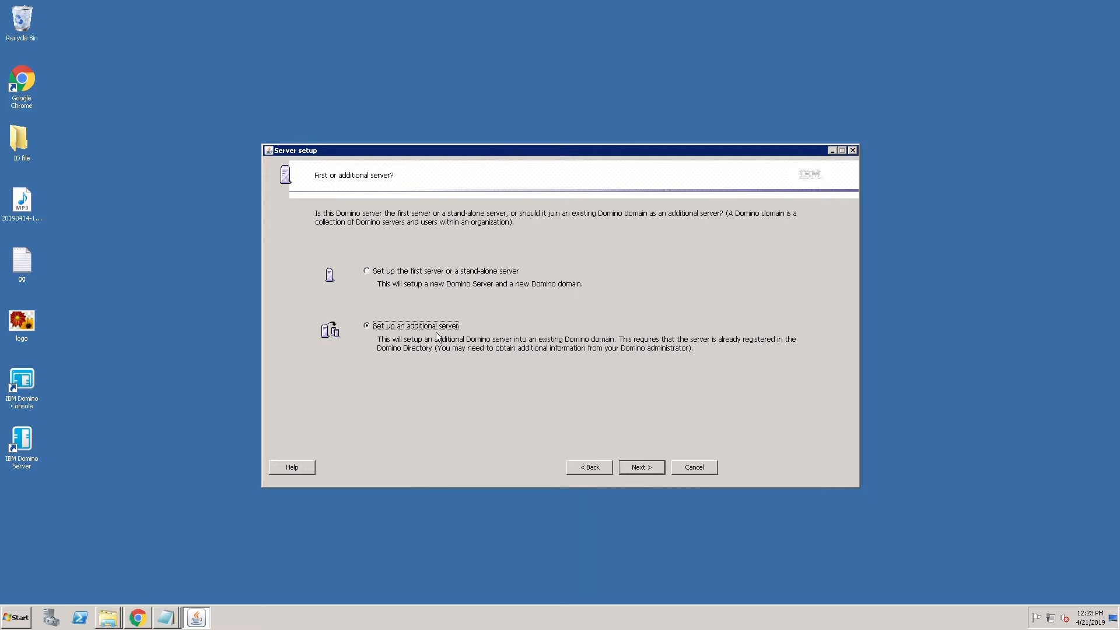
left_click(378, 283)
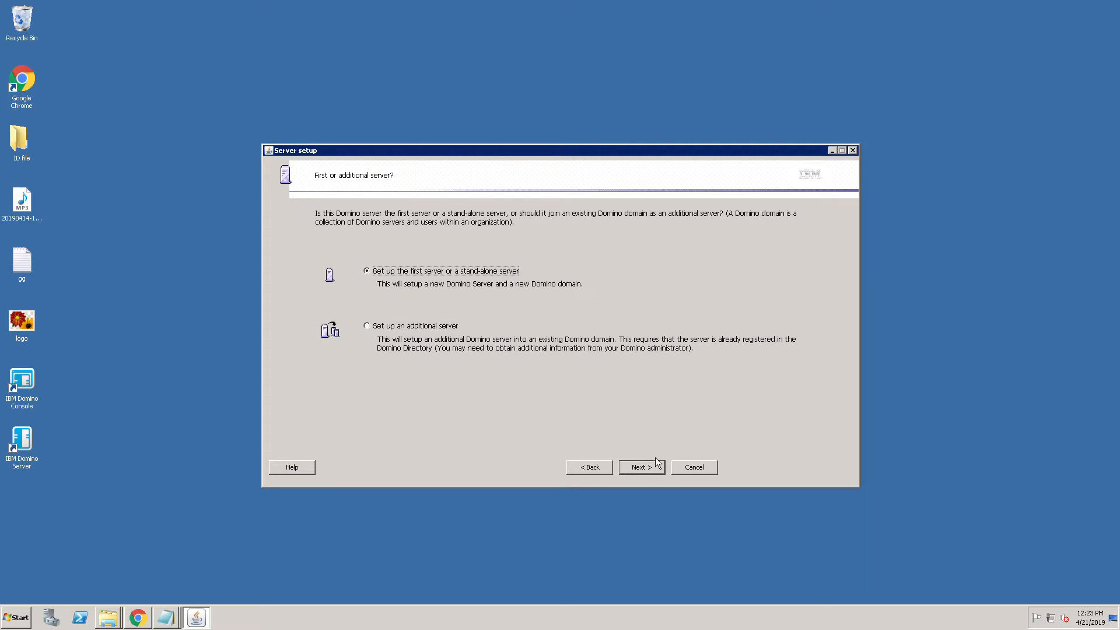
left_click(647, 476)
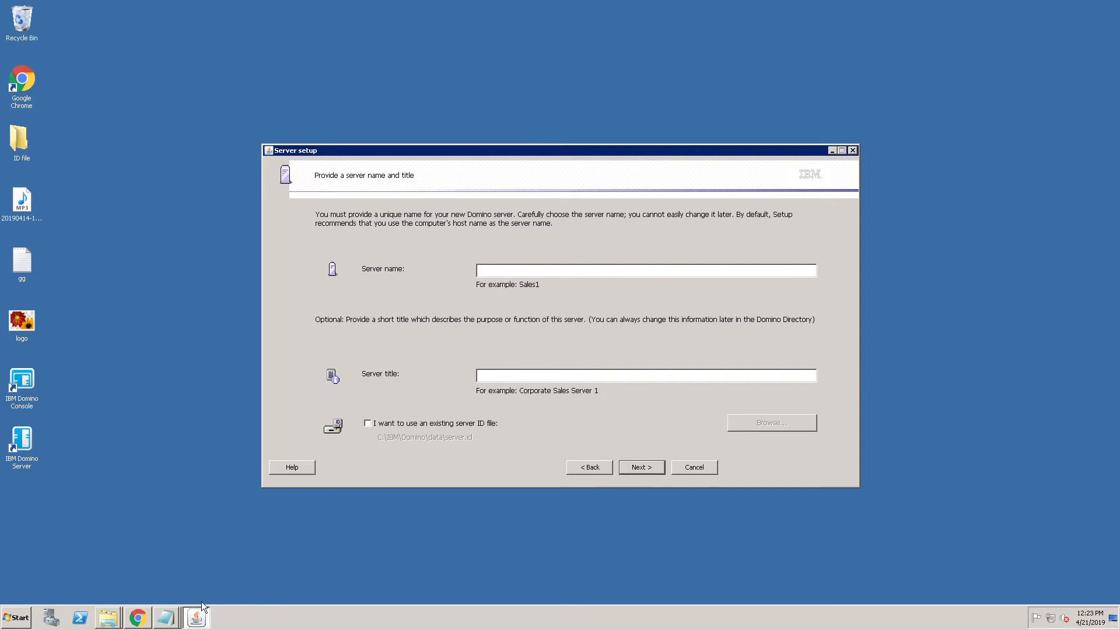
Copy the server name Mailserver01 from the gg notes file into the Server name field of the server setup.
left_click(166, 617)
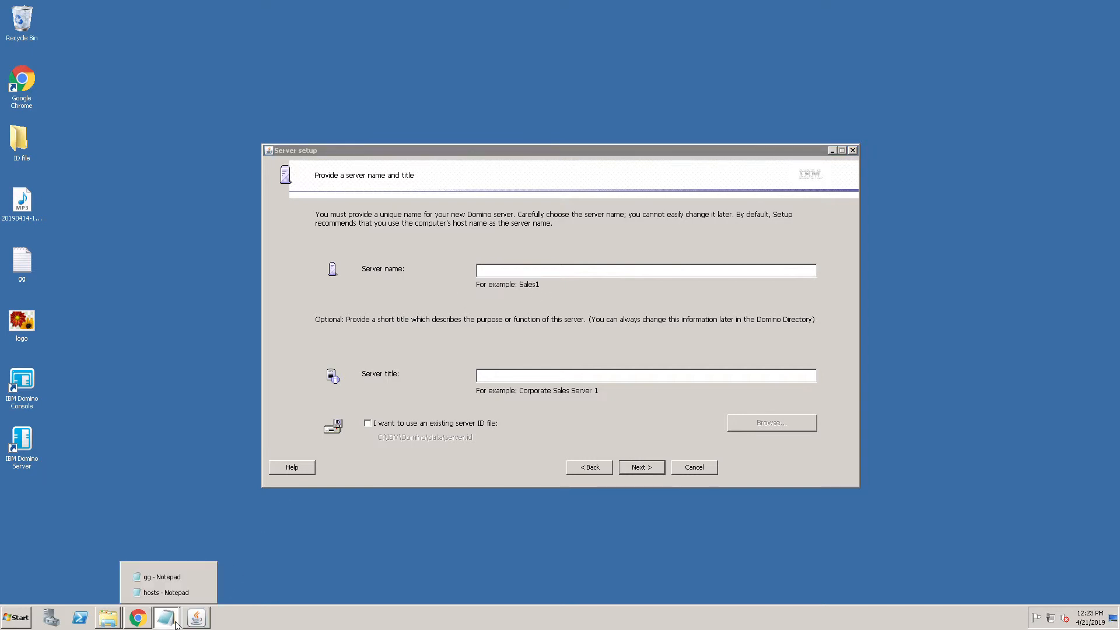
left_click(165, 578)
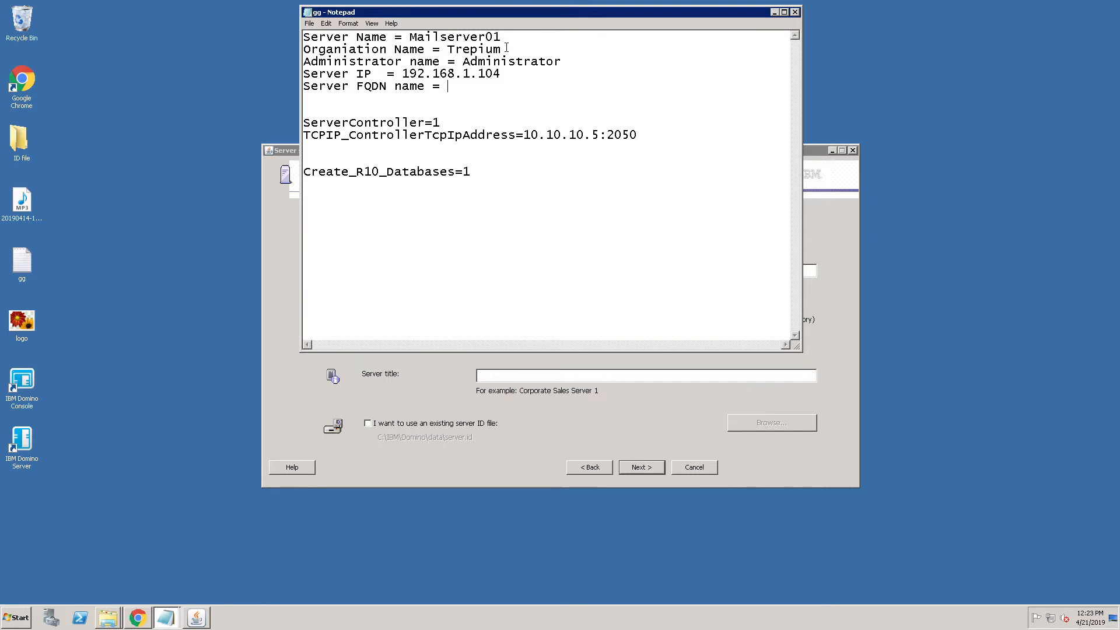
left_click_drag(504, 40, 417, 45)
key("ctrl+c")
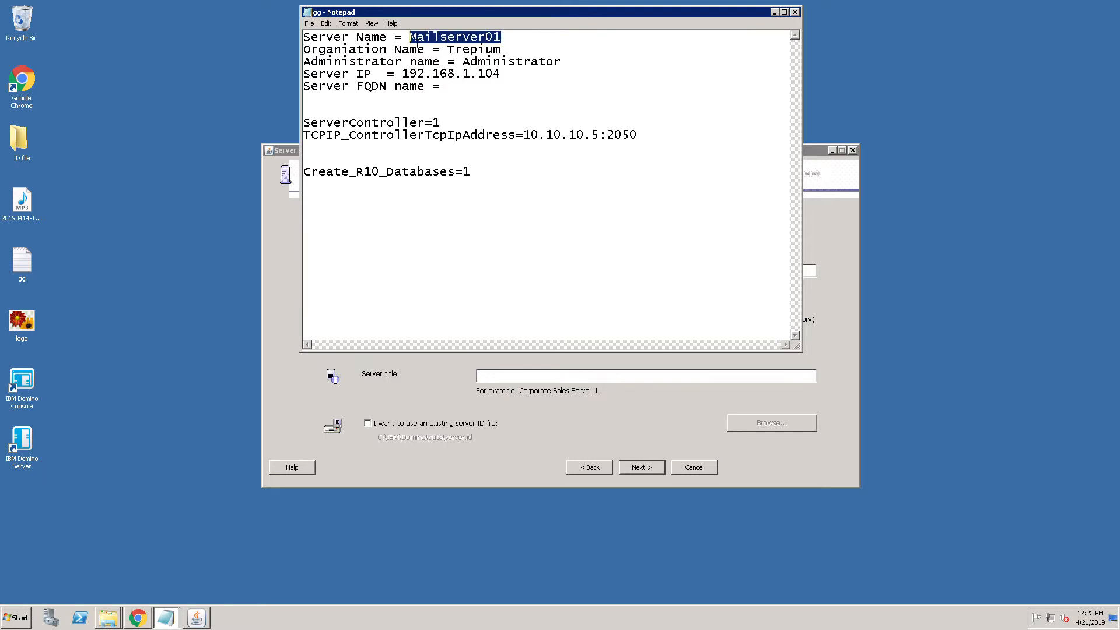
left_click(775, 12)
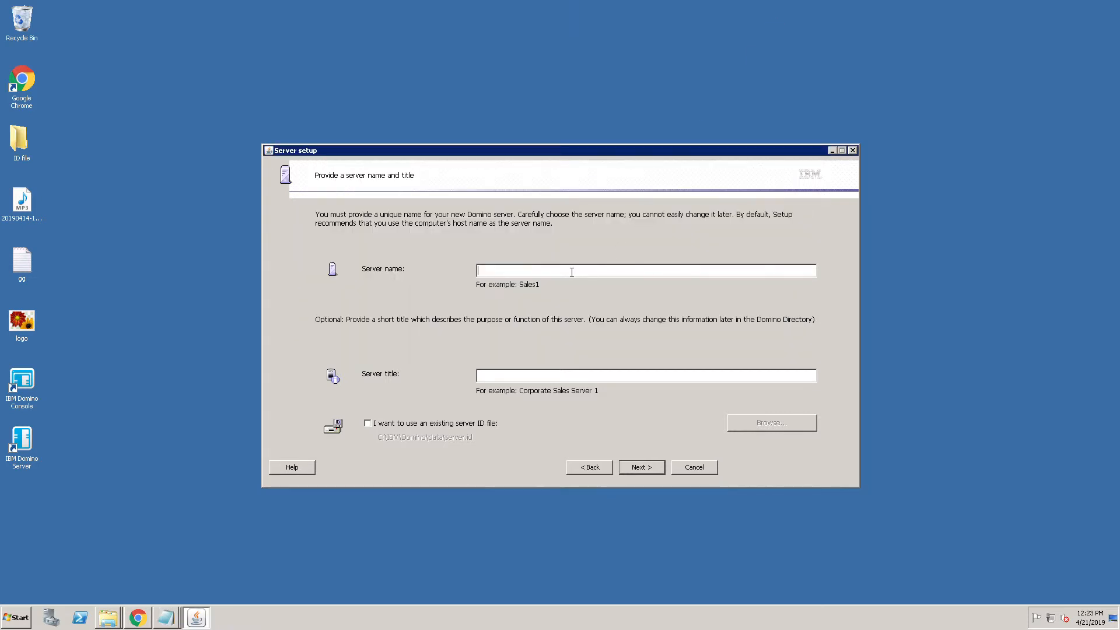
key("ctrl+v")
key("super+d")
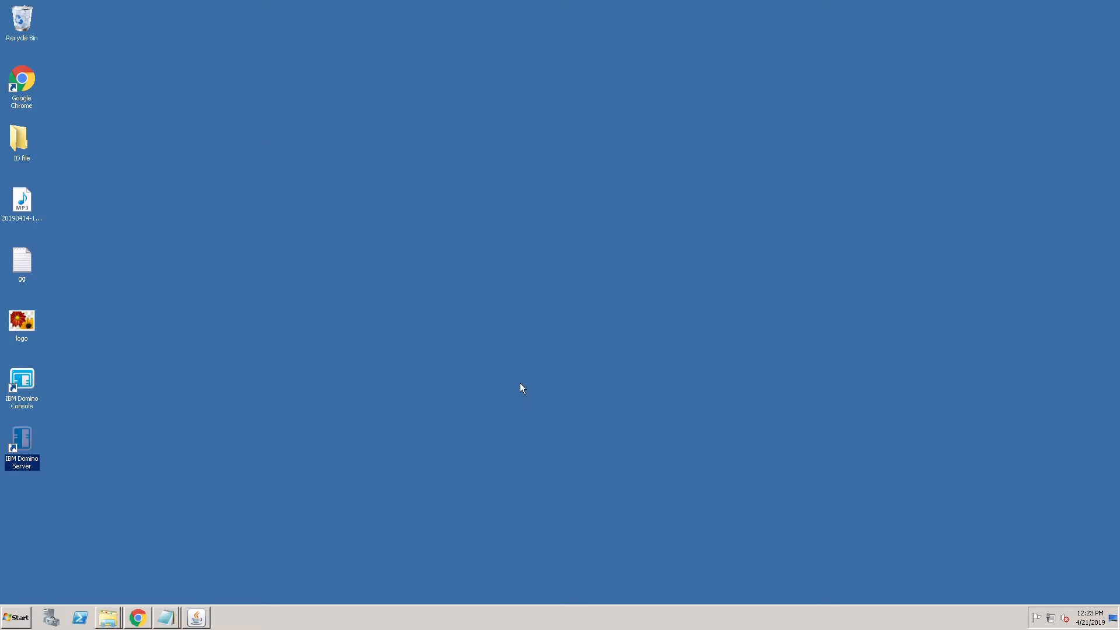
left_click(196, 618)
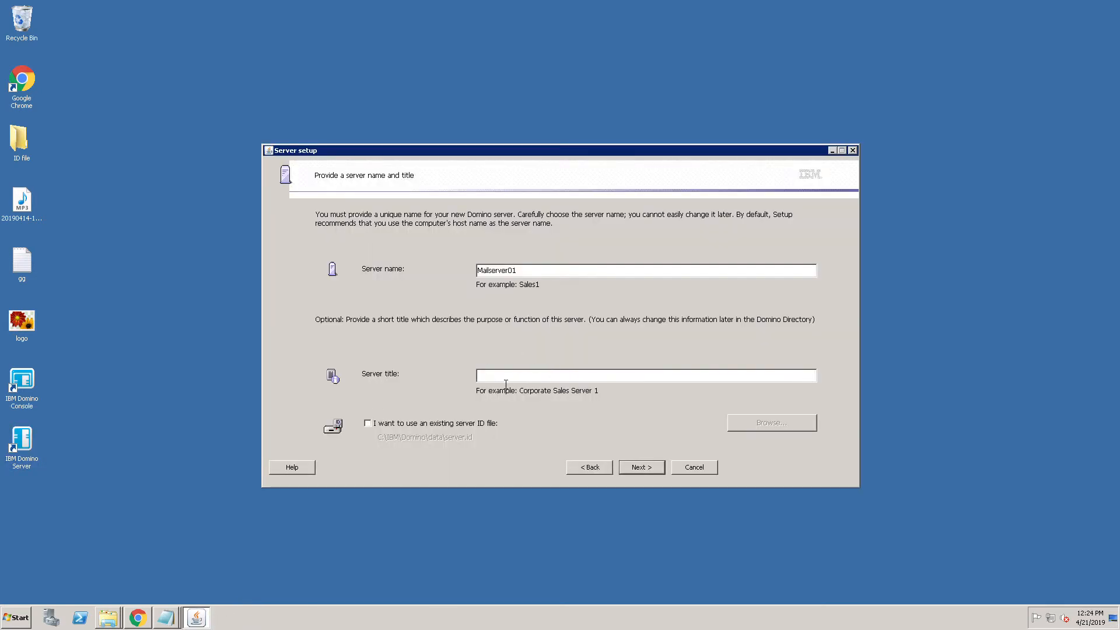
Enter the copied server name without its last two digits as the server title and continue to the organization settings.
key("ctrl+v")
key("shift+Left")
key("shift+Left")
key("BackSpace")
left_click(642, 468)
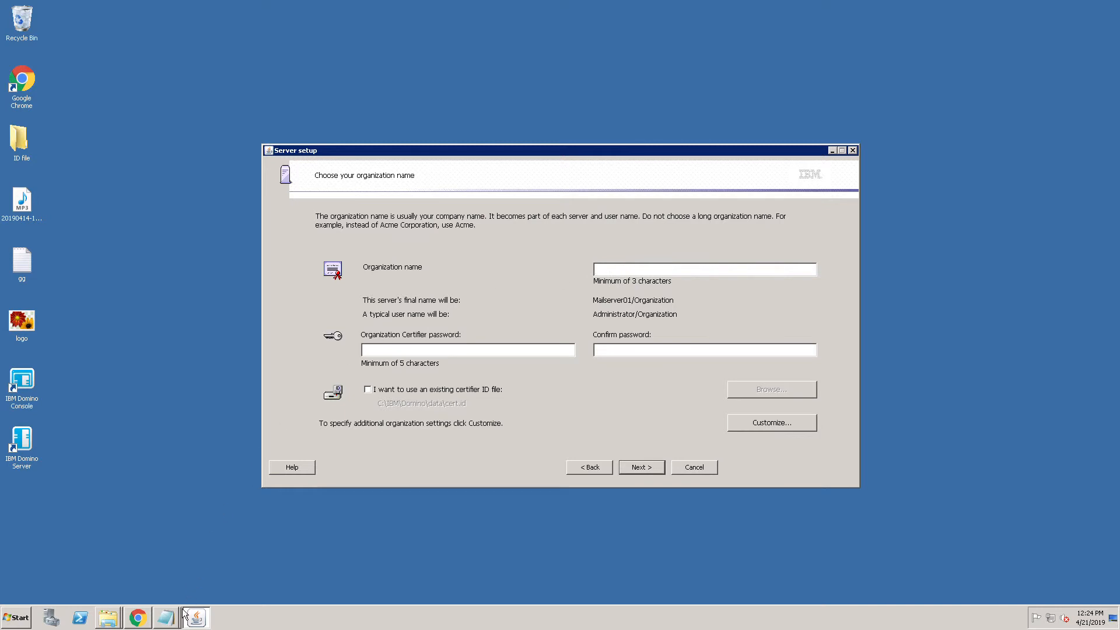
Copy the organization name Trepium from the gg notes file into the Organization name field.
left_click(167, 617)
left_click(169, 579)
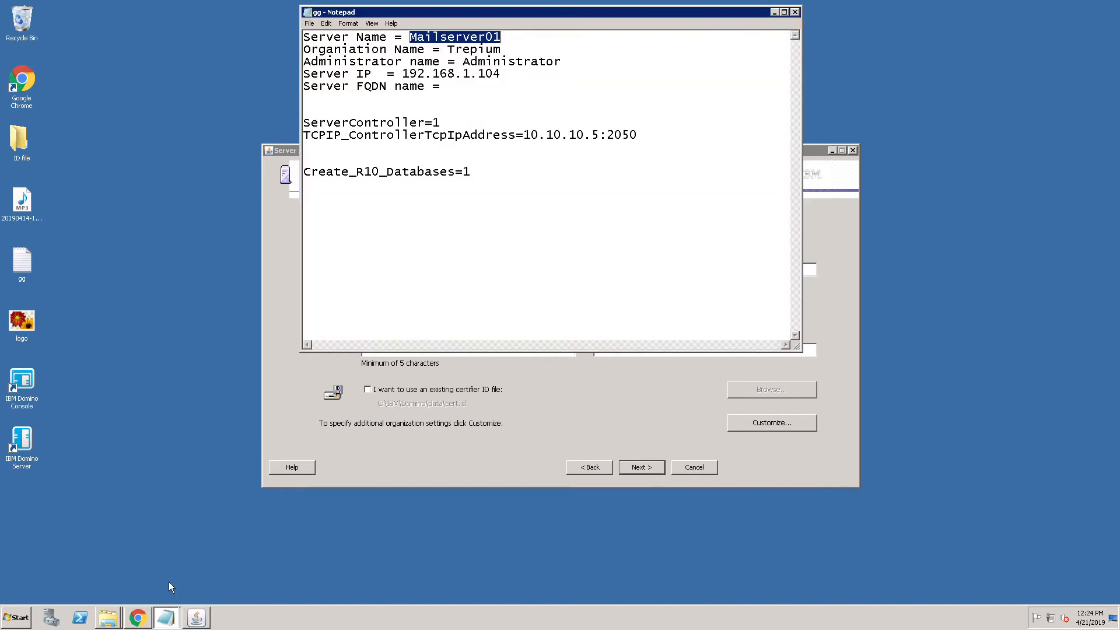
left_click_drag(502, 50, 451, 54)
key("ctrl+c")
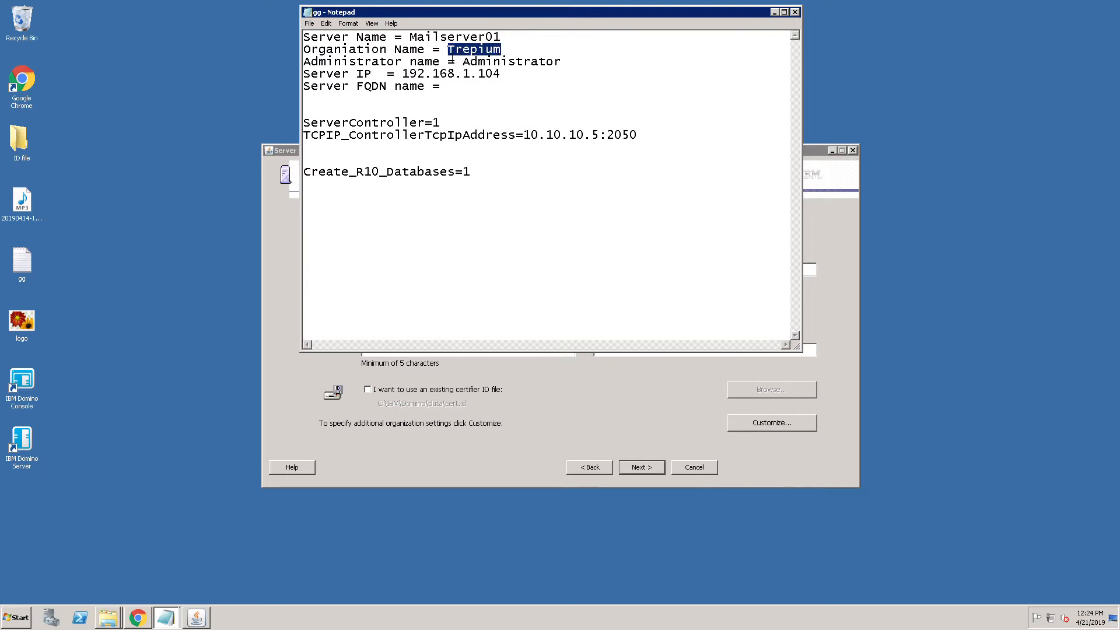
left_click(775, 12)
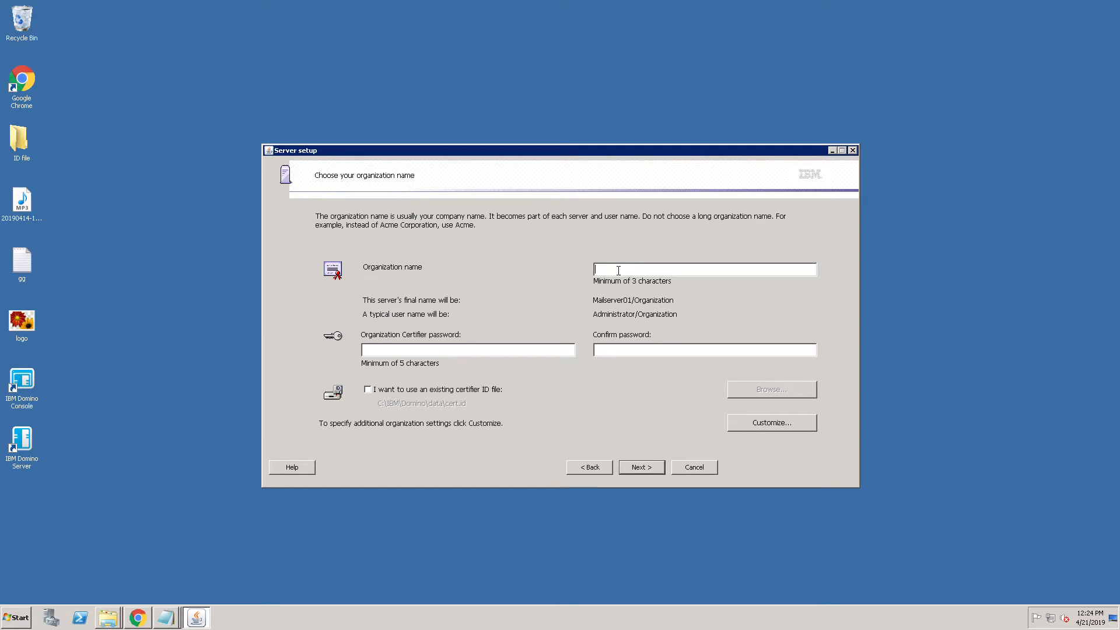
key("ctrl+v")
Try to enter the organization certifier password.
type("*")
key("super+e")
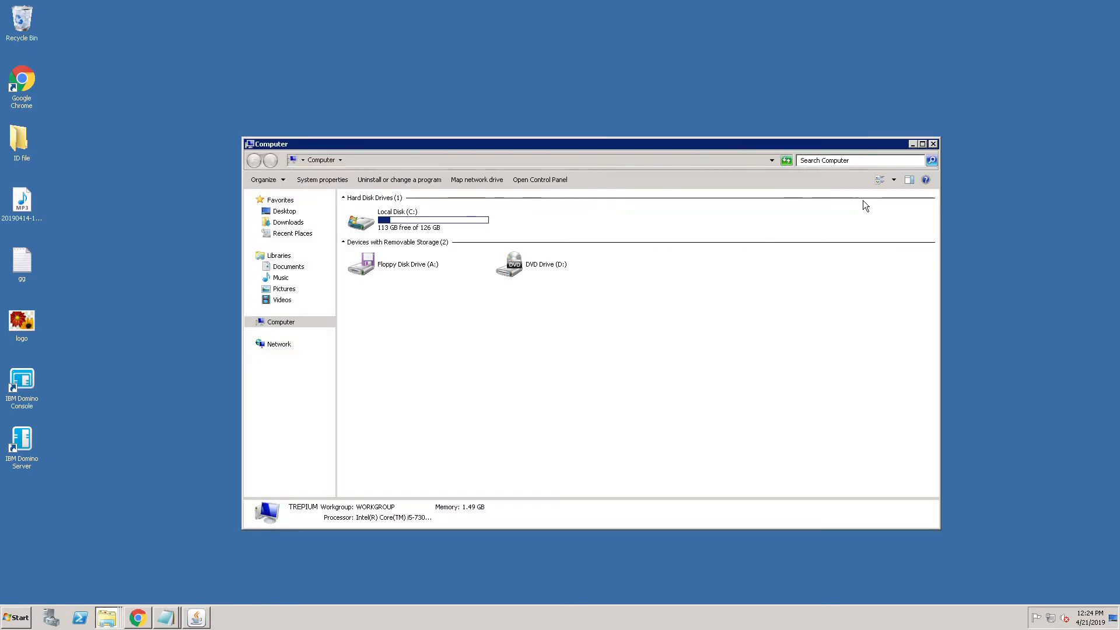
left_click(934, 143)
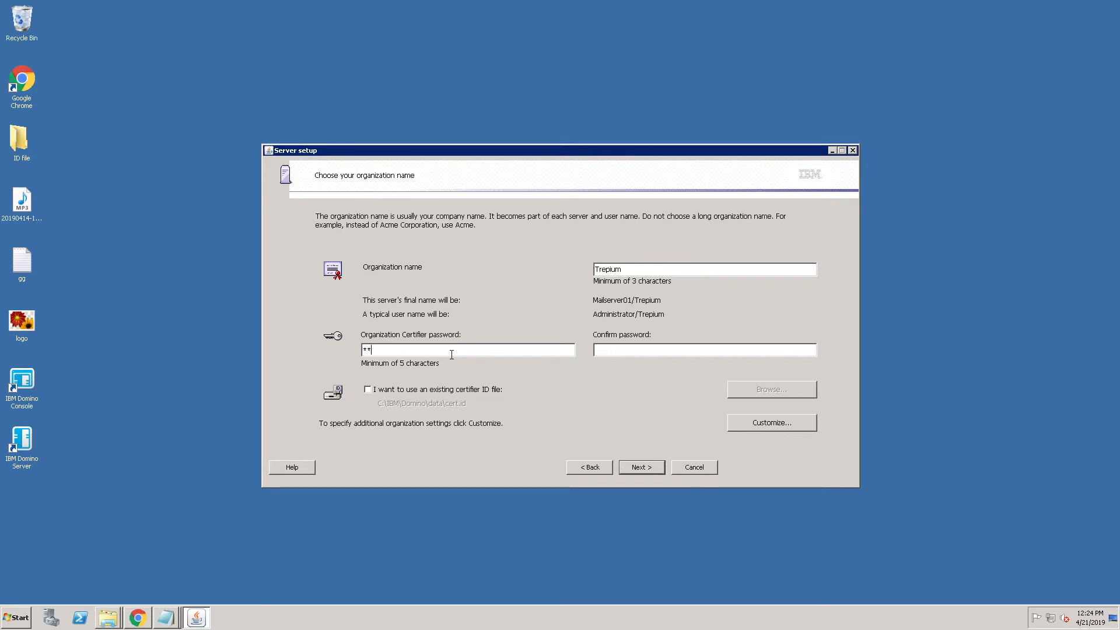
key("BackSpace")
key("BackSpace")
type("*")
key("super+3")
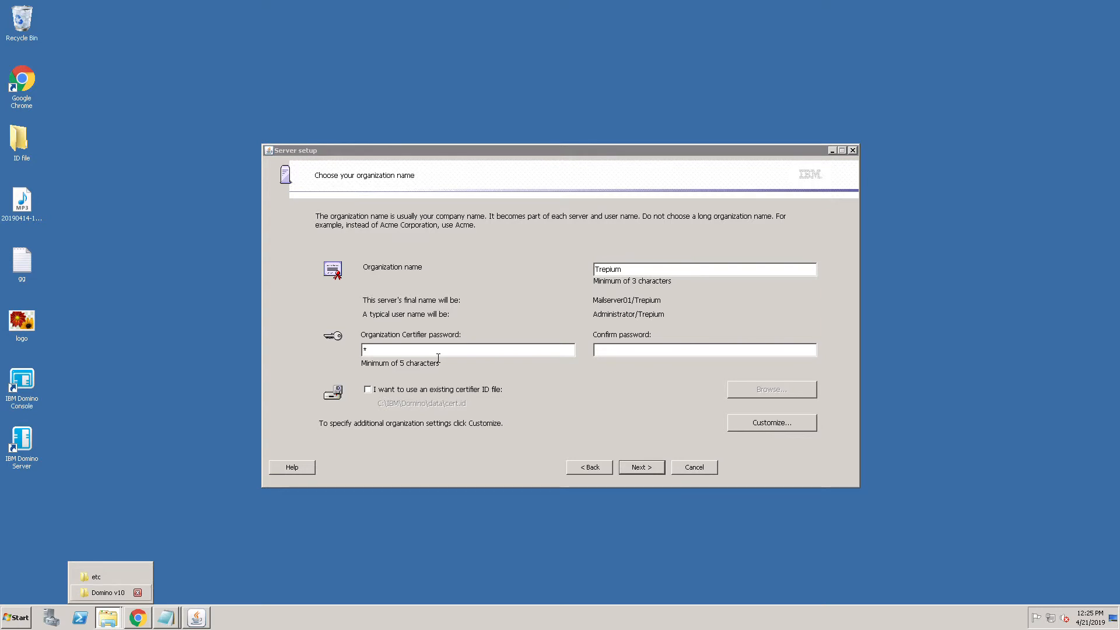
left_click(436, 358)
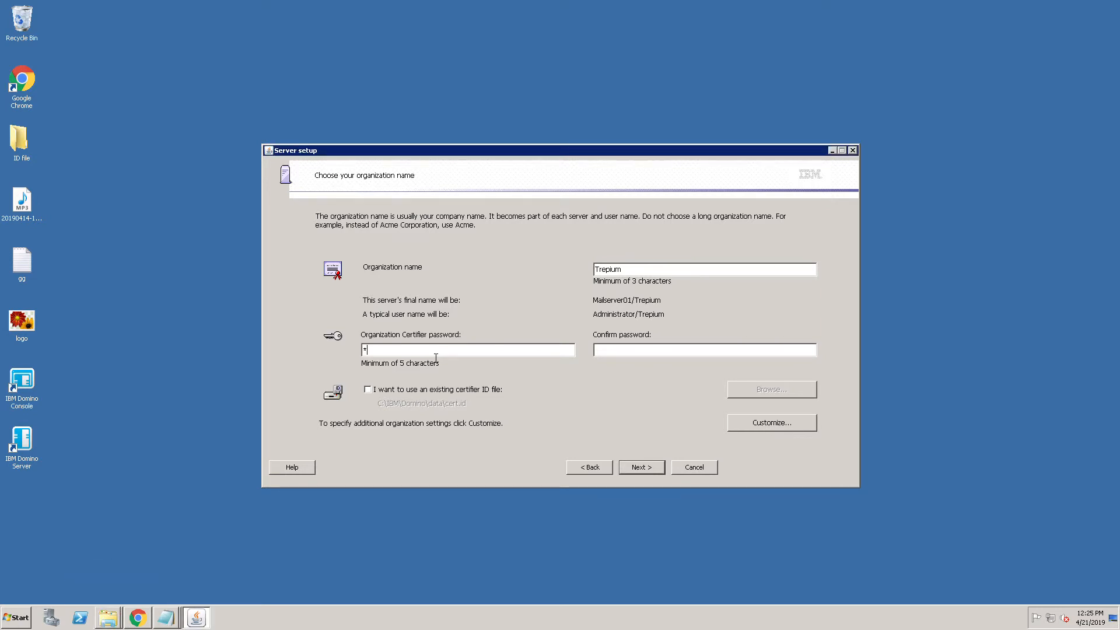
type("**")
key("BackSpace")
key("BackSpace")
key("BackSpace")
key("super+e")
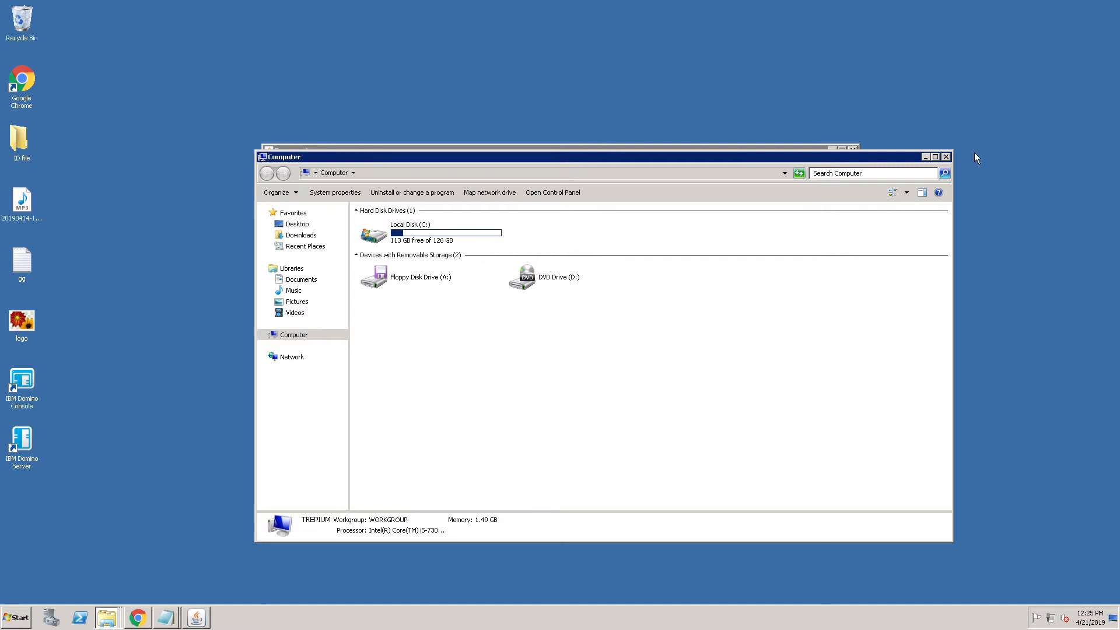
left_click(946, 156)
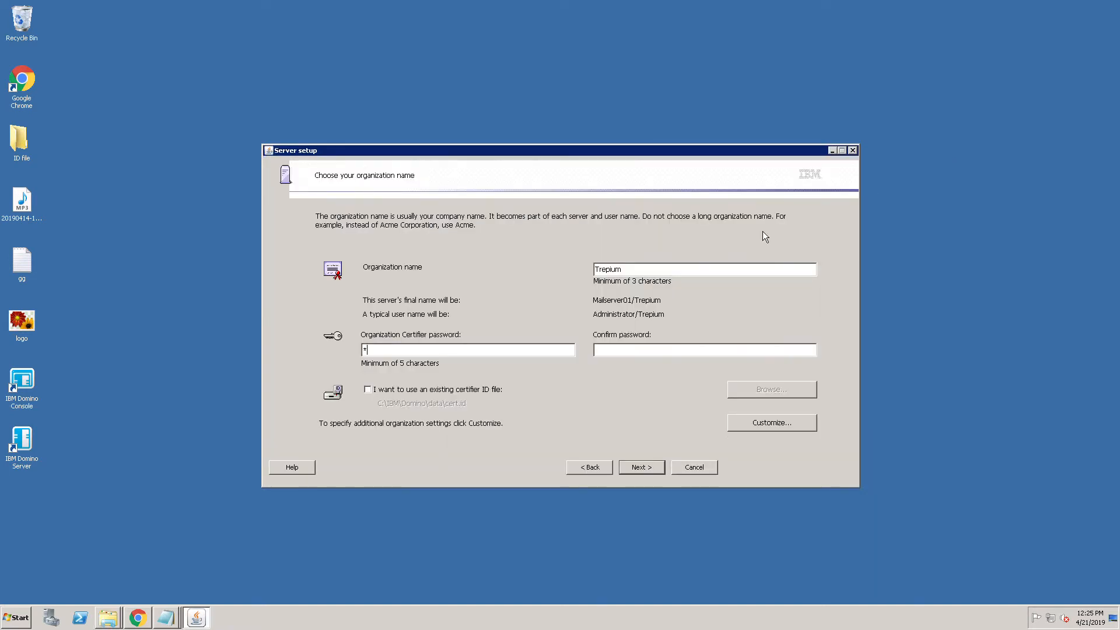
left_click(468, 353)
type("**")
key("BackSpace")
key("BackSpace")
type("***")
key("BackSpace")
key("BackSpace")
key("BackSpace")
key("BackSpace")
Enter and confirm the organization certifier password, leave the existing certifier ID option off and continue to the Domino domain name.
type("*****")
left_click(624, 350)
type("*****")
left_click(380, 393)
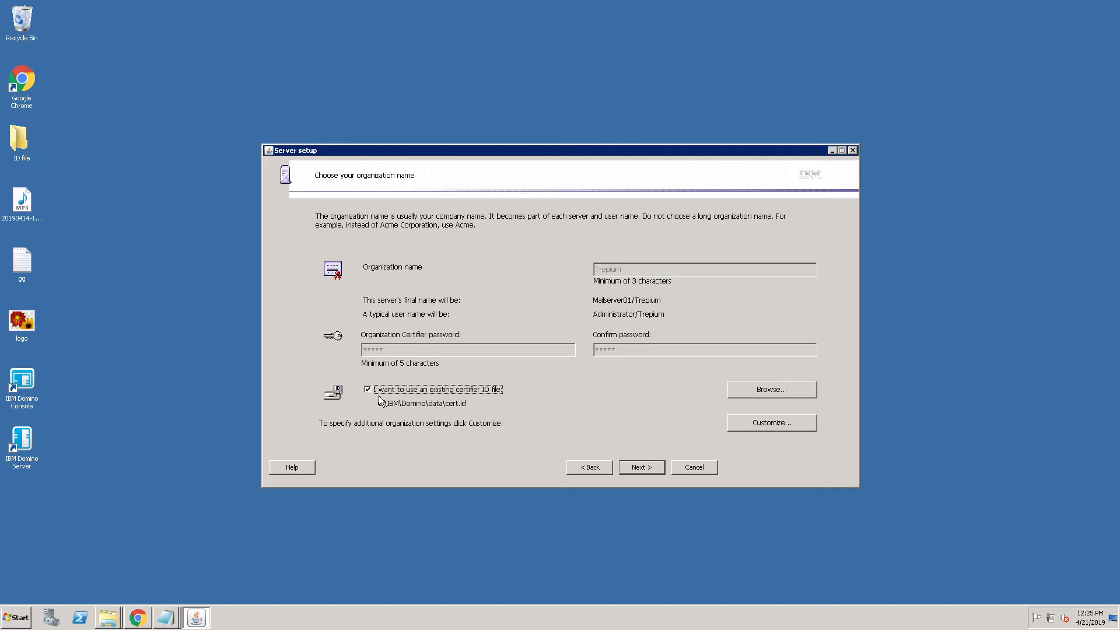
left_click(380, 396)
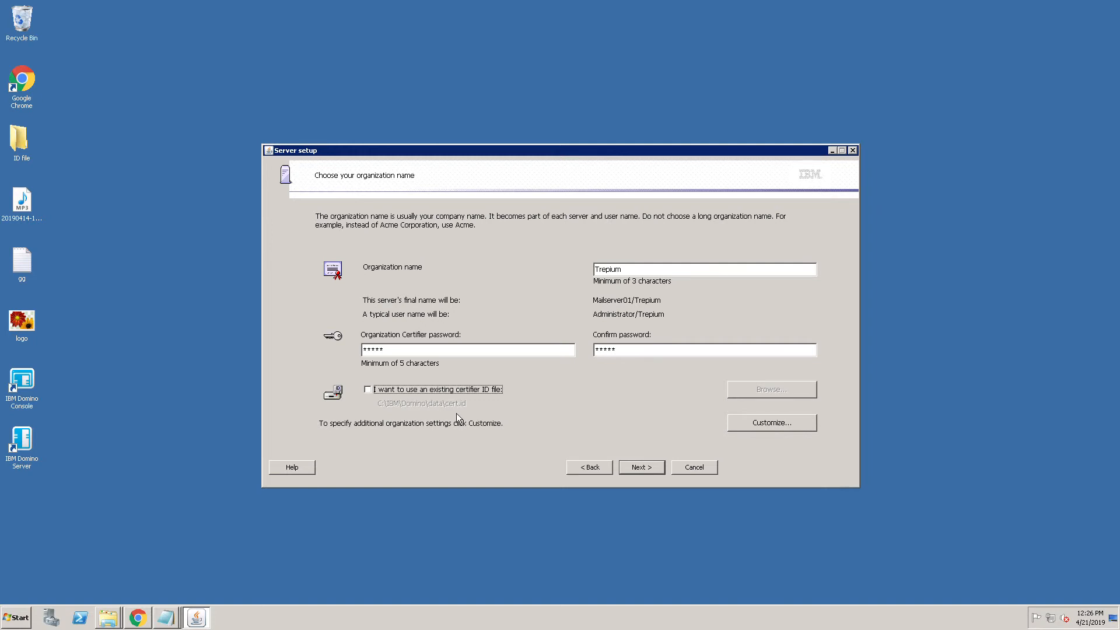
left_click(643, 472)
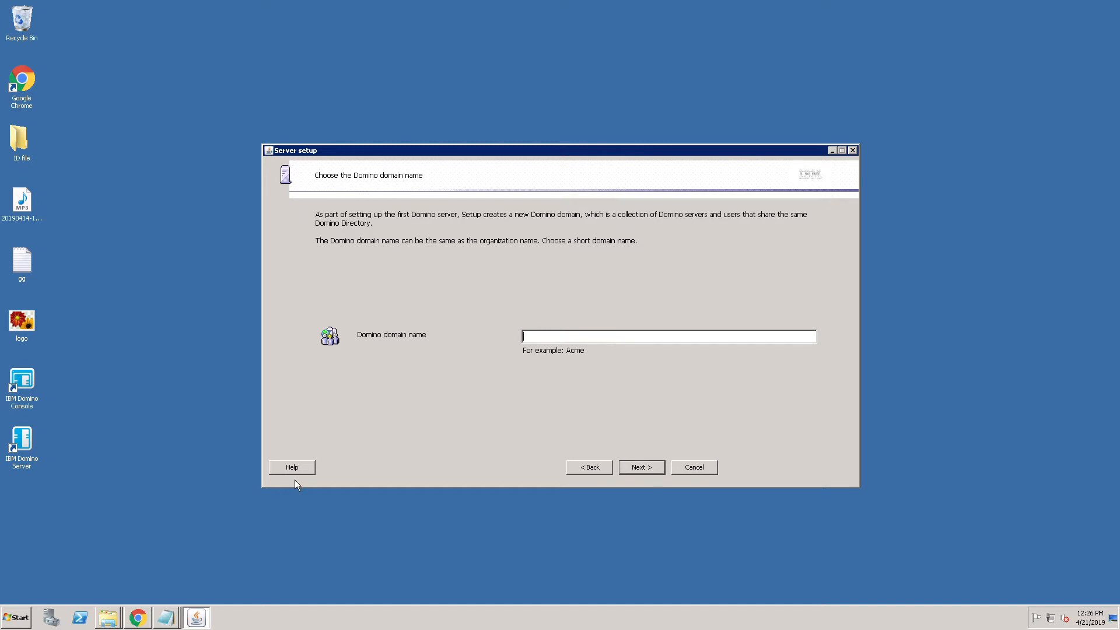
Copy the server name Mailserver01 from the gg notes file into the Domino domain name field and continue to the administrator settings.
left_click(168, 626)
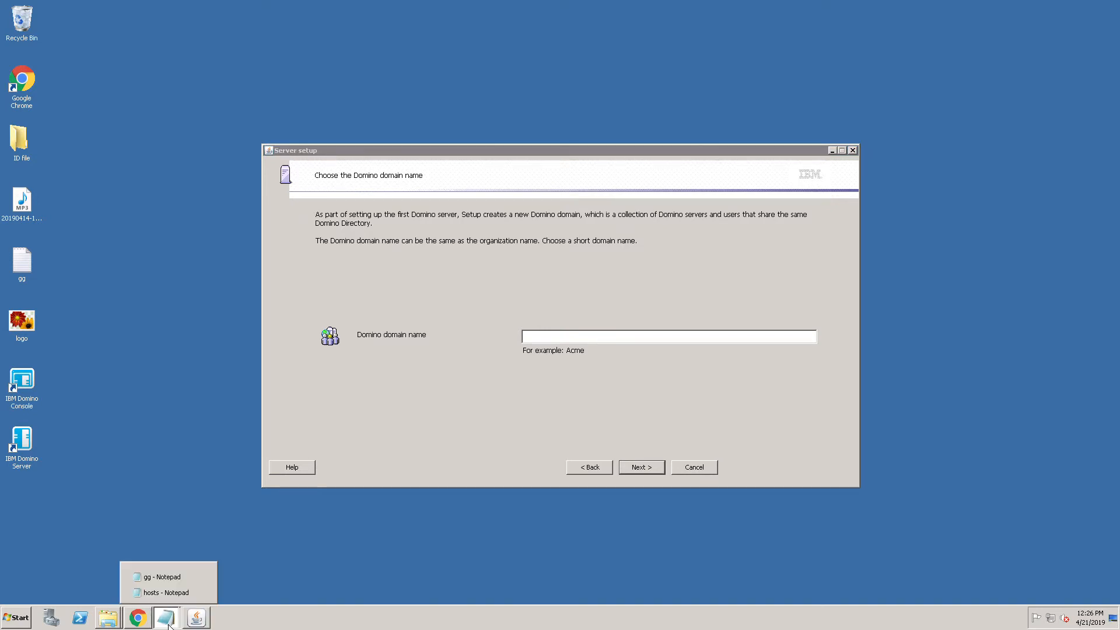
left_click(171, 588)
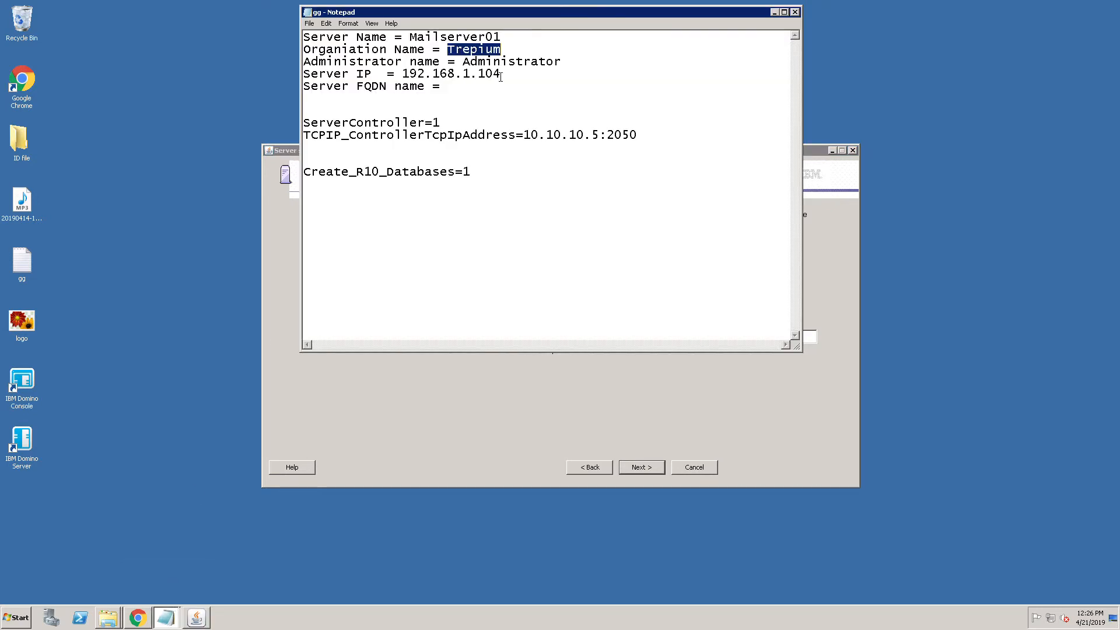
left_click(464, 88)
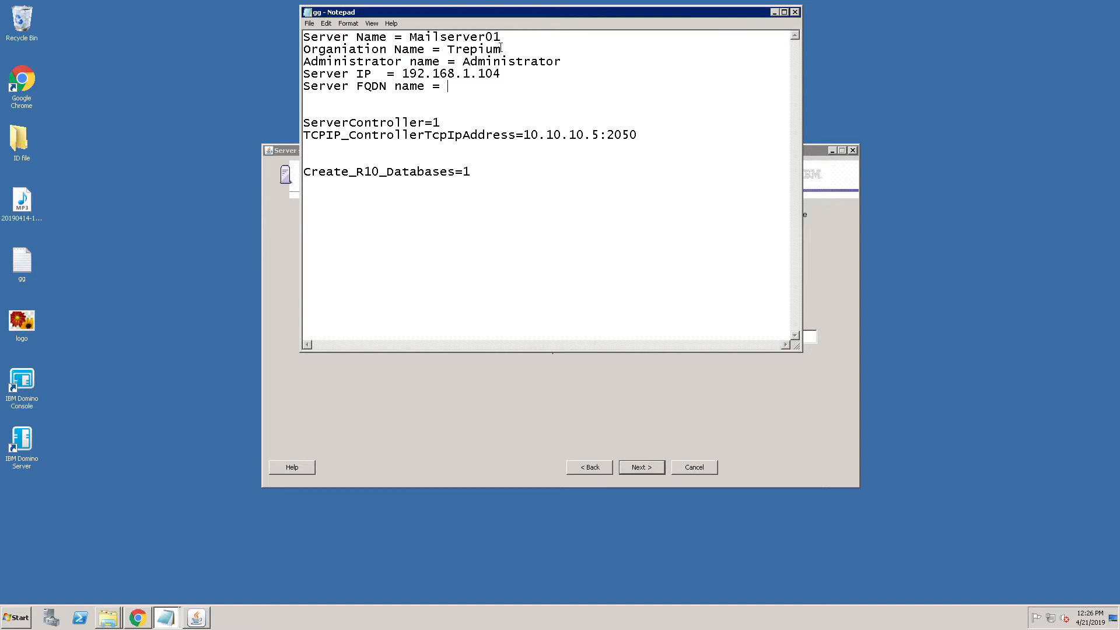
left_click_drag(505, 41, 416, 44)
key("ctrl+c")
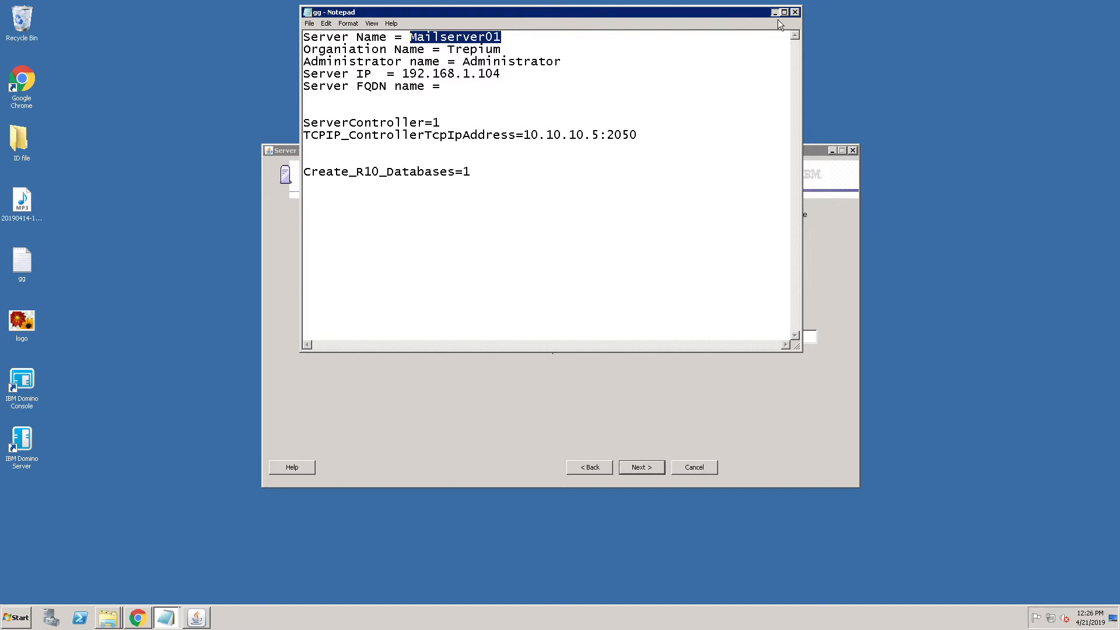
left_click(775, 13)
left_click(565, 332)
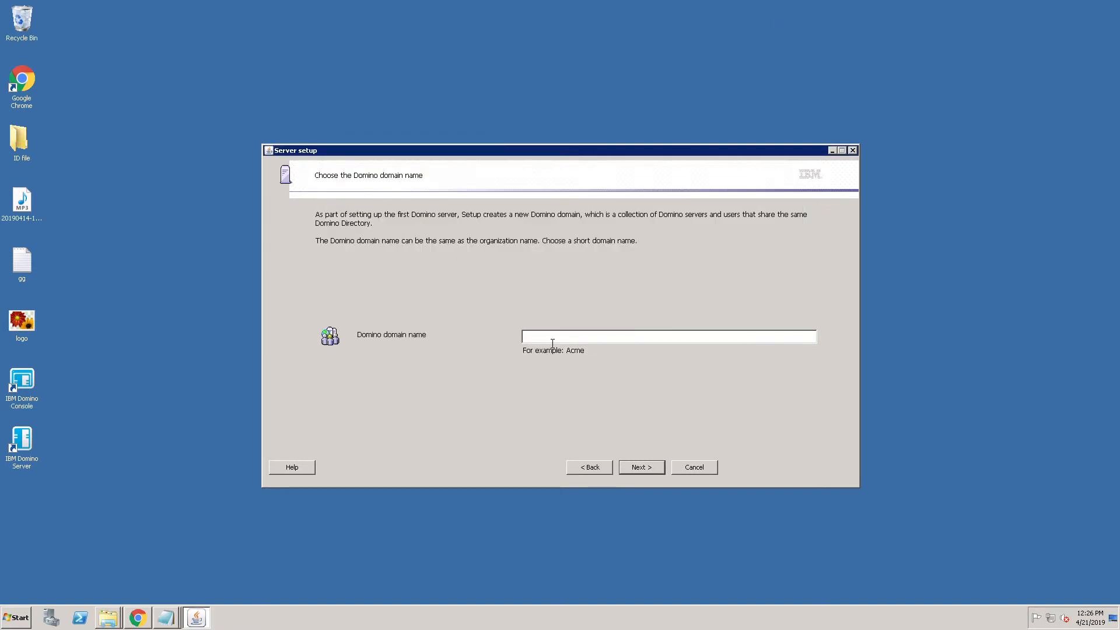
key("ctrl+v")
left_click(643, 471)
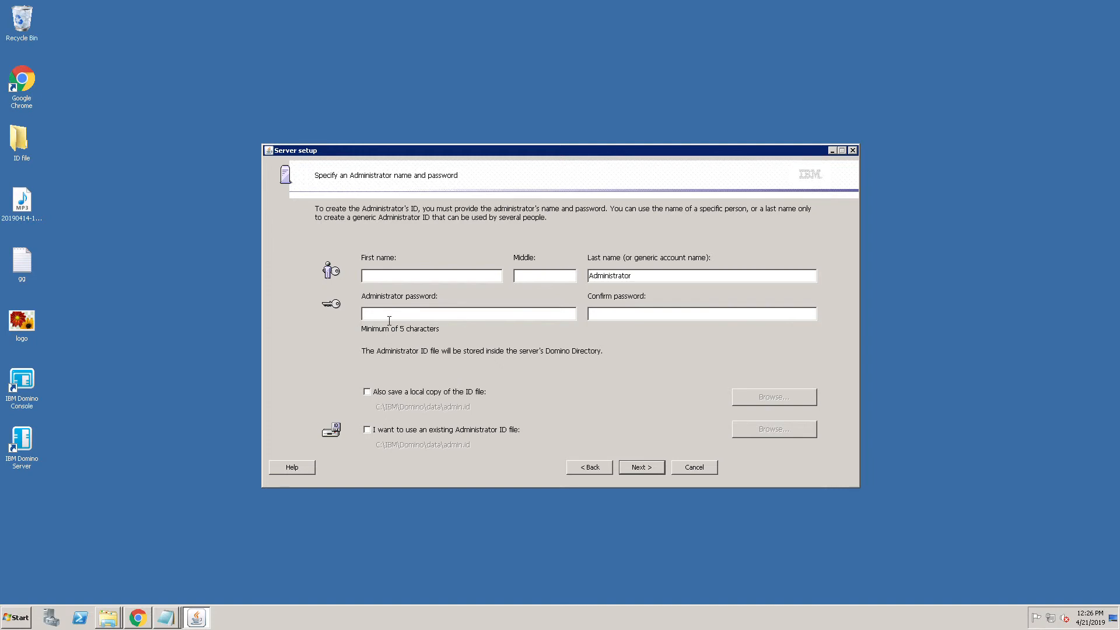
Enter and confirm the administrator password, and enable saving a local copy of the administrator ID file.
type("****")
left_click(605, 321)
type("*****")
left_click(373, 398)
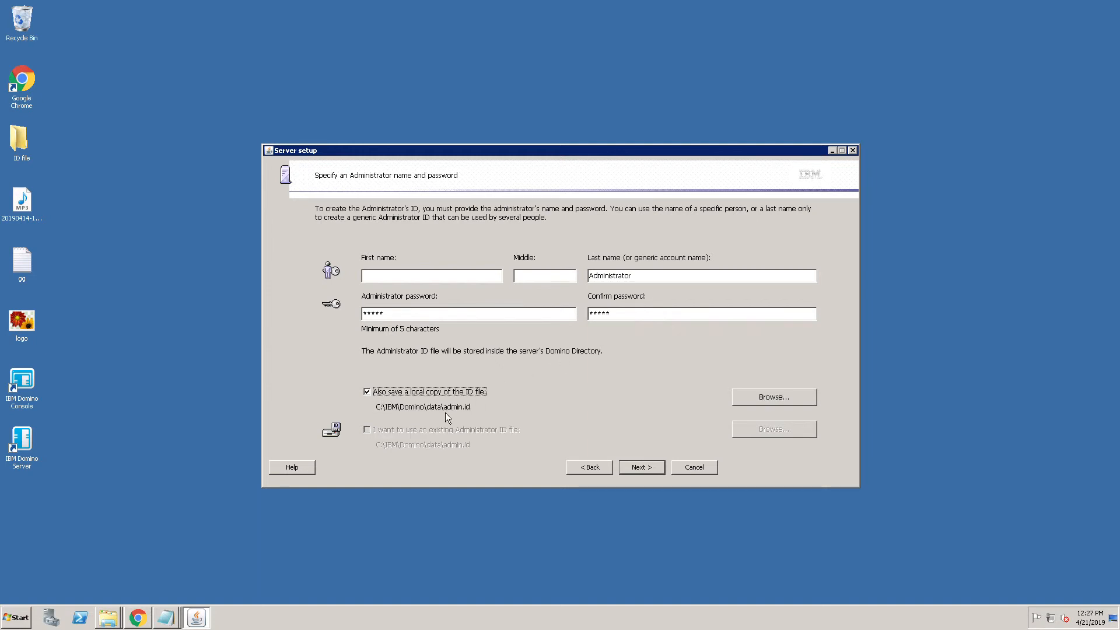
left_click(753, 401)
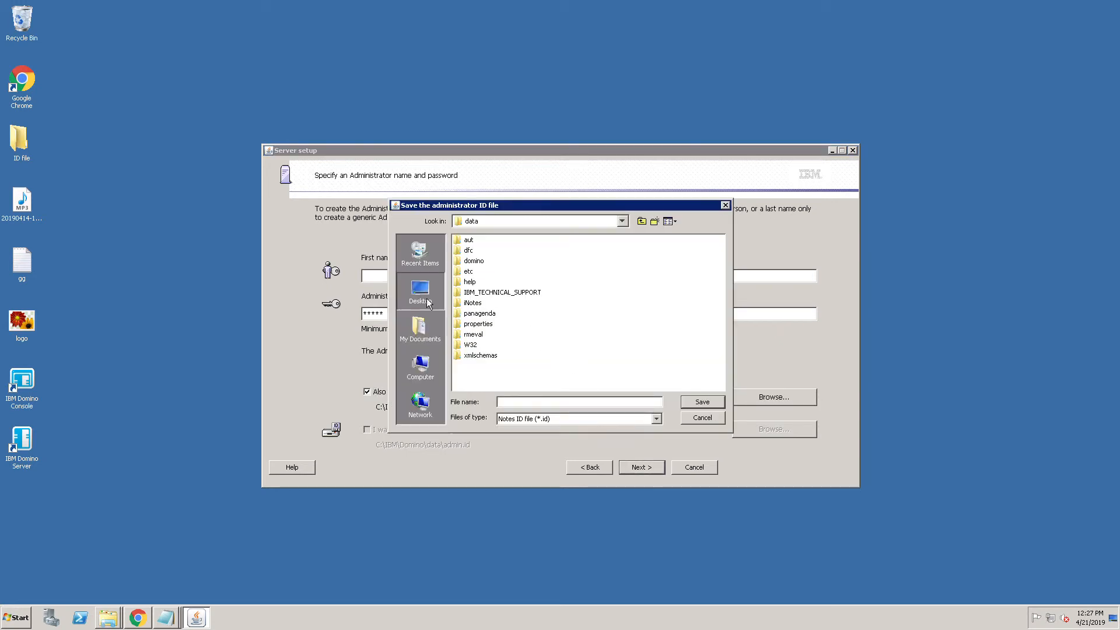
left_click(426, 299)
double_click(469, 283)
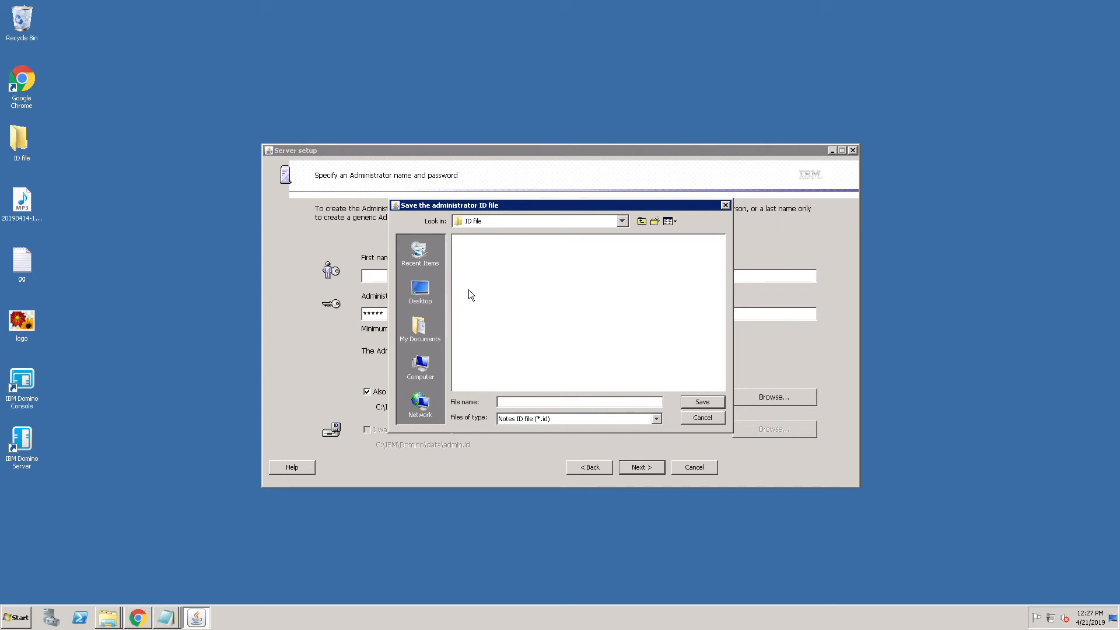
left_click(695, 405)
left_click(648, 224)
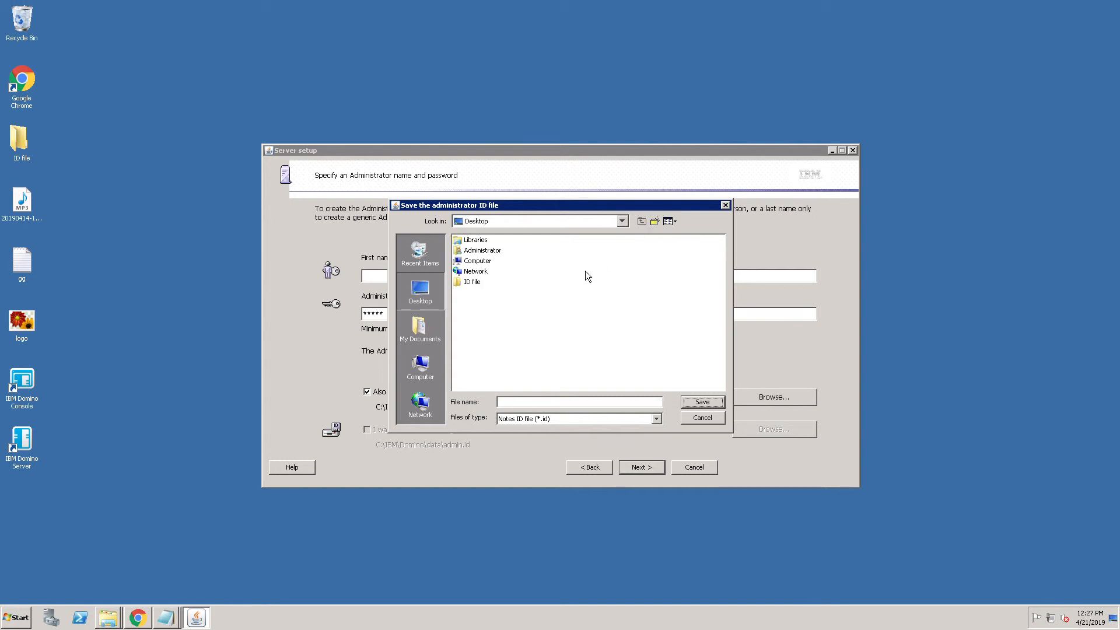
left_click(474, 283)
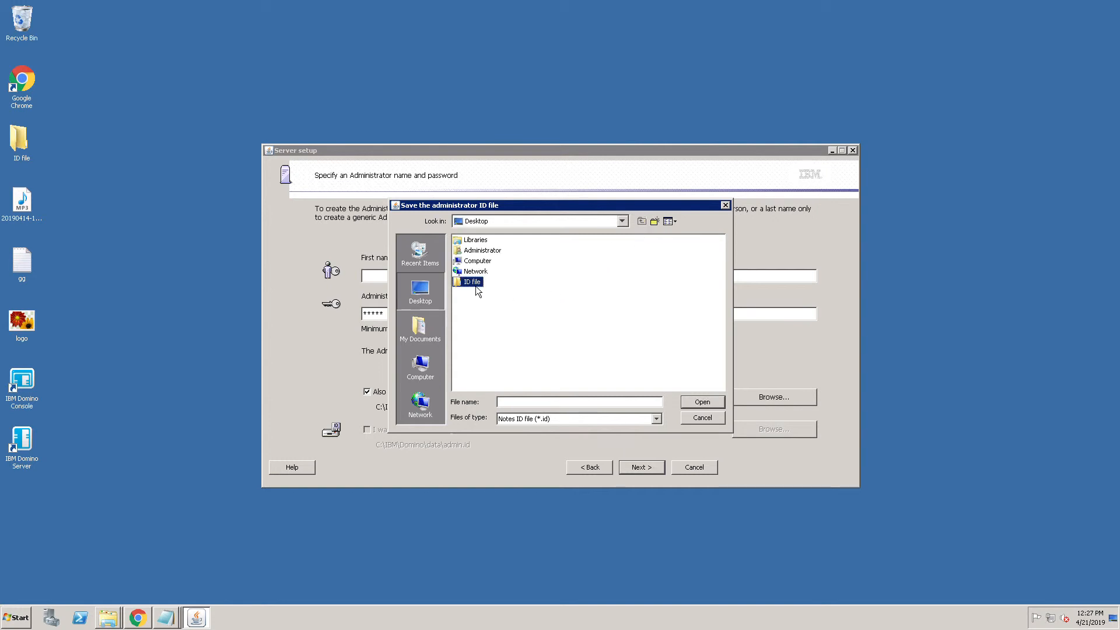
left_click(712, 405)
left_click(701, 422)
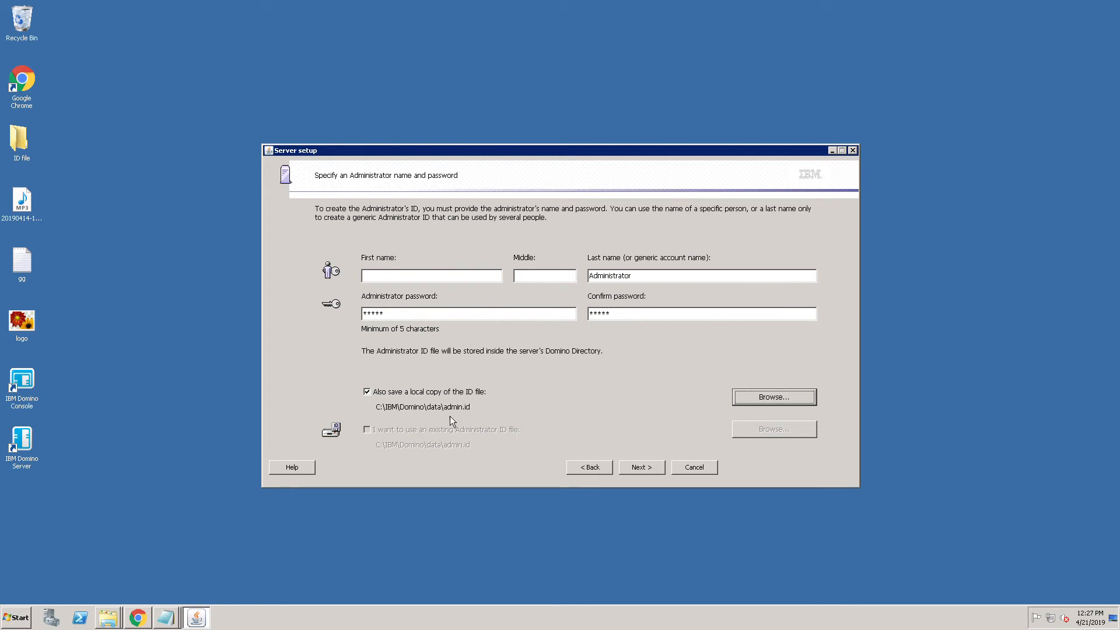
Accept the administrator settings with the default ID file path, and set up HTTP and LDAP as the internet services.
left_click(652, 474)
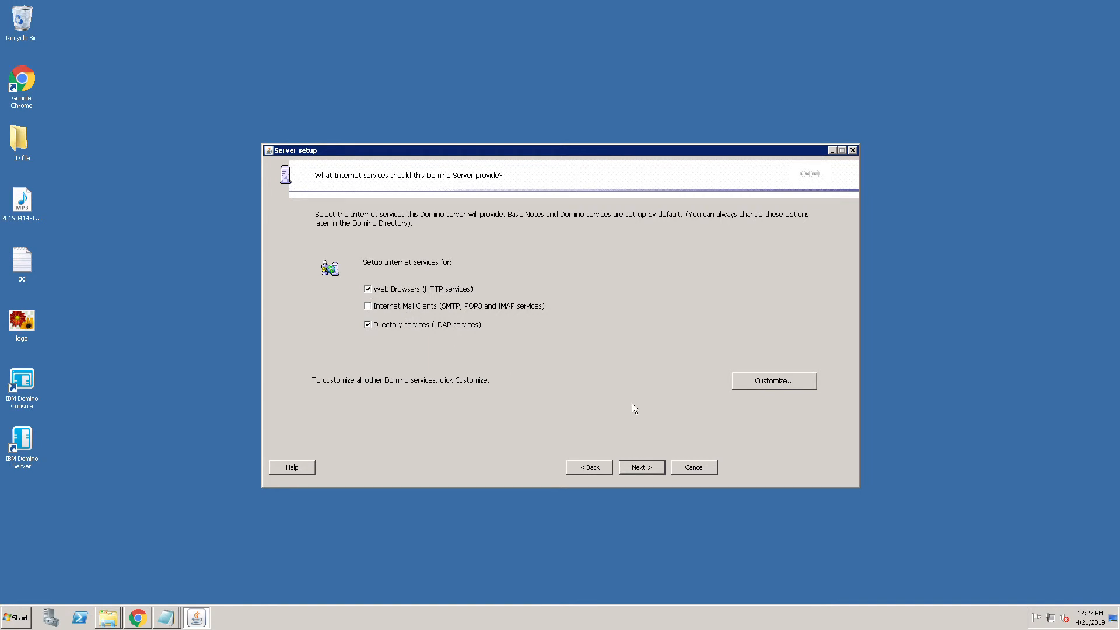
left_click(644, 474)
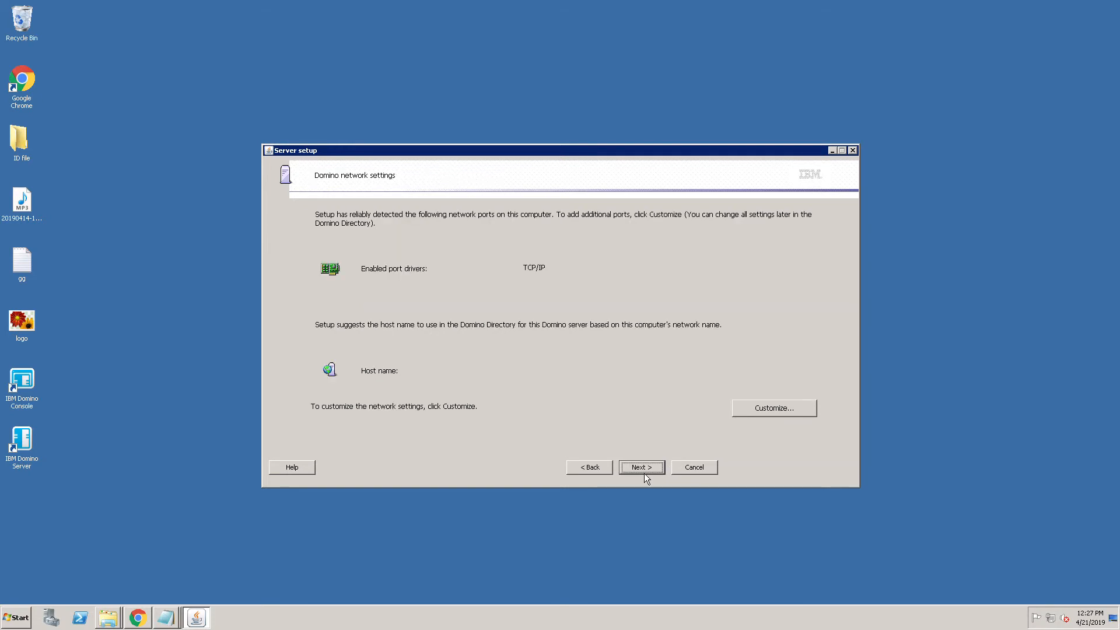
Customize the network settings with the fully qualified host name Mailserver01.com, checked against the hosts file, and continue to the security options.
left_click(760, 417)
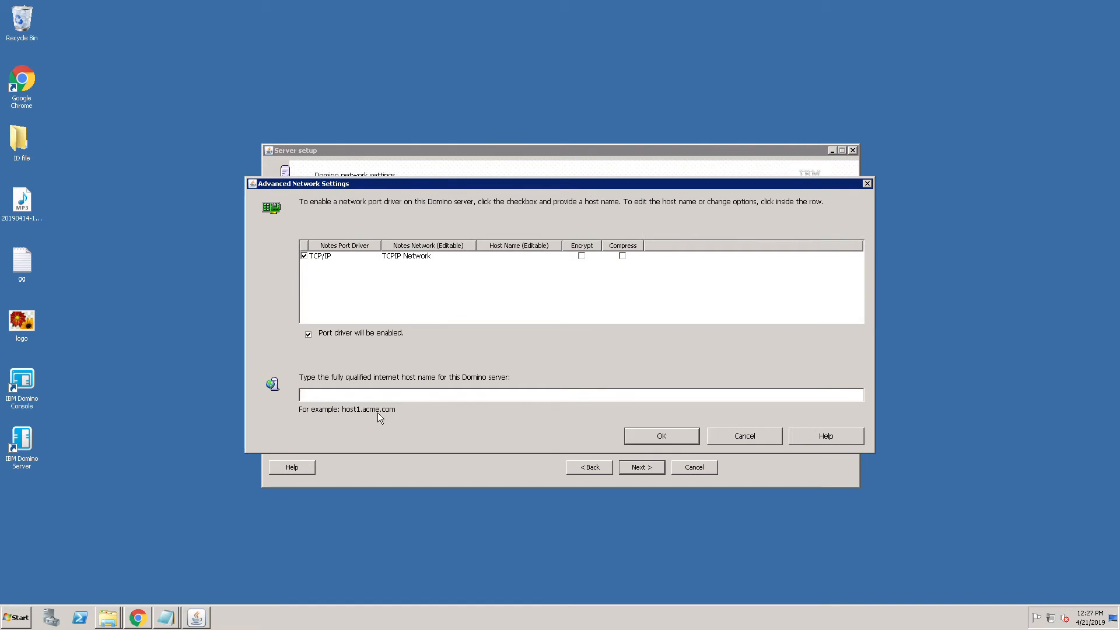
key("ctrl+v")
type(".co")
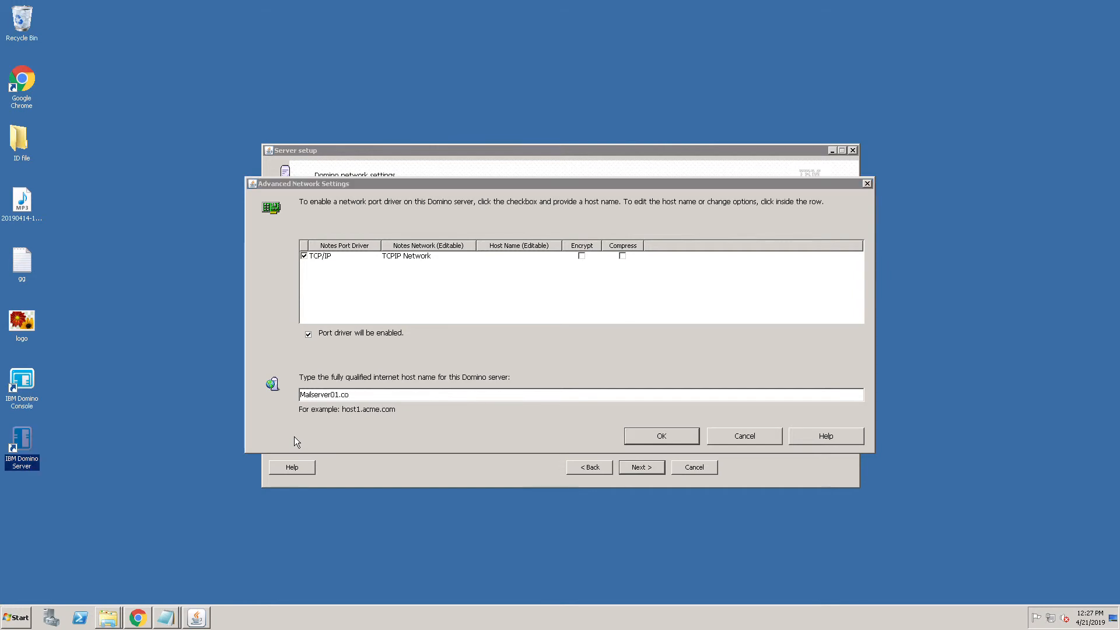
left_click(418, 401)
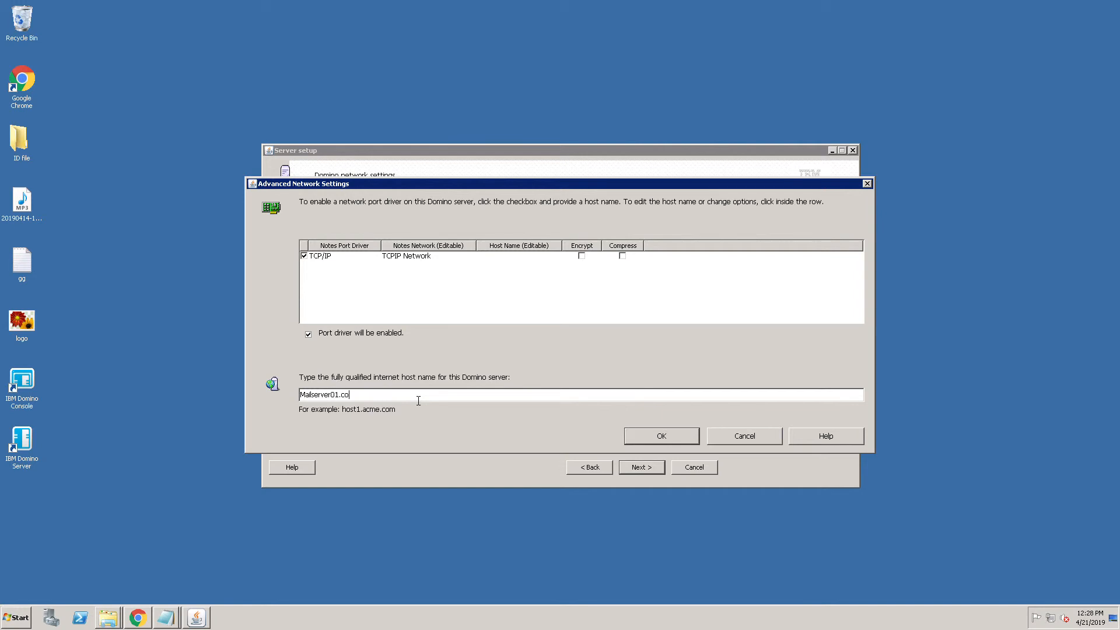
left_click(167, 617)
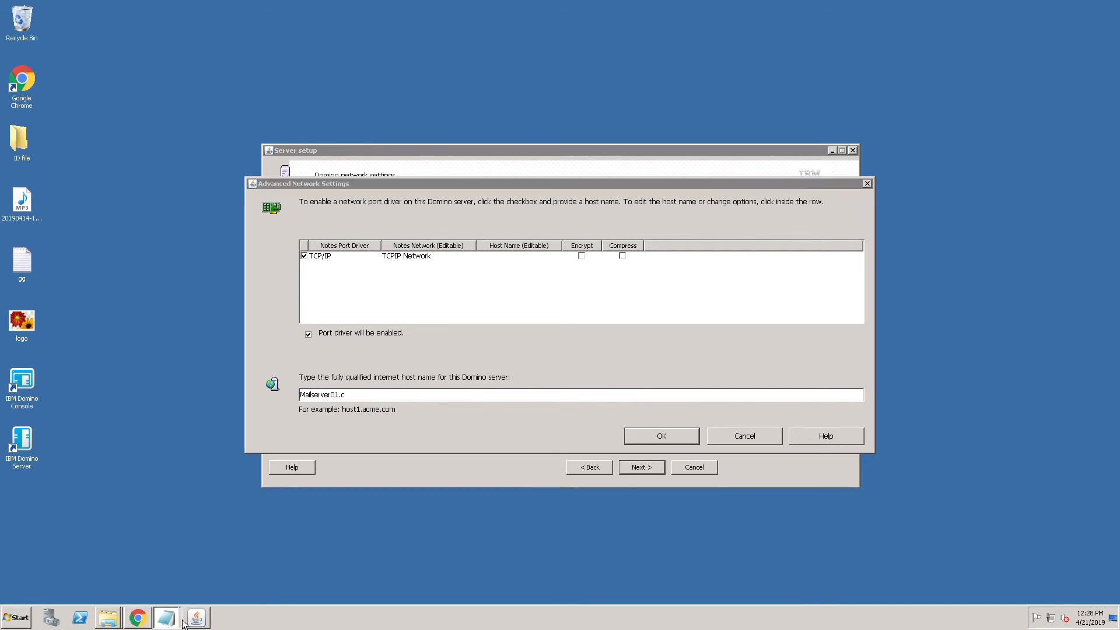
left_click(167, 592)
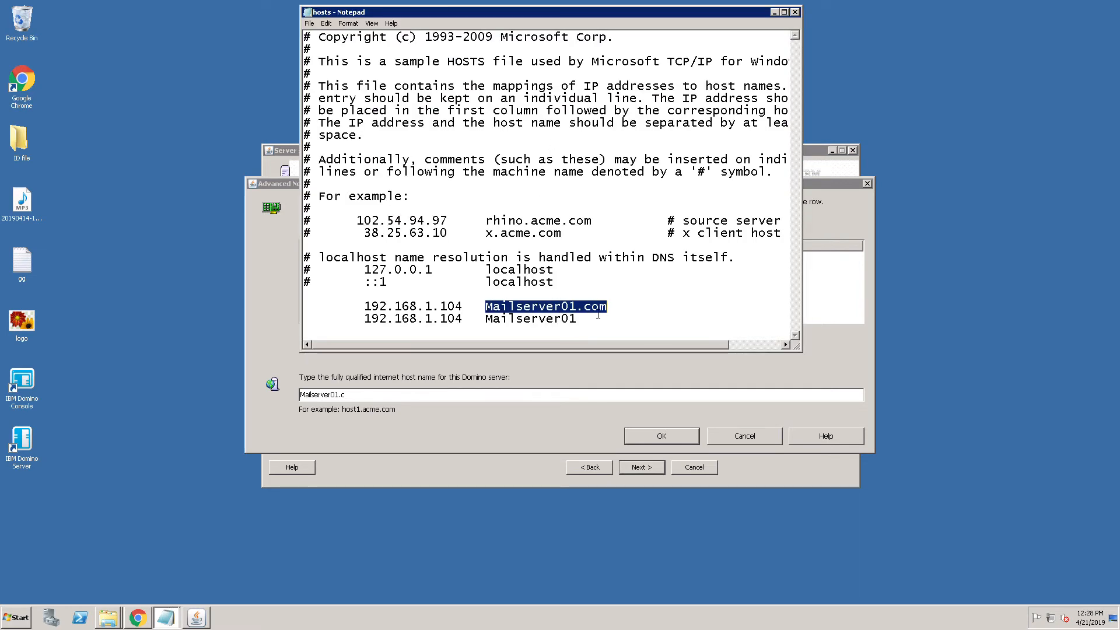
left_click(775, 12)
left_click_drag(368, 399, 267, 400)
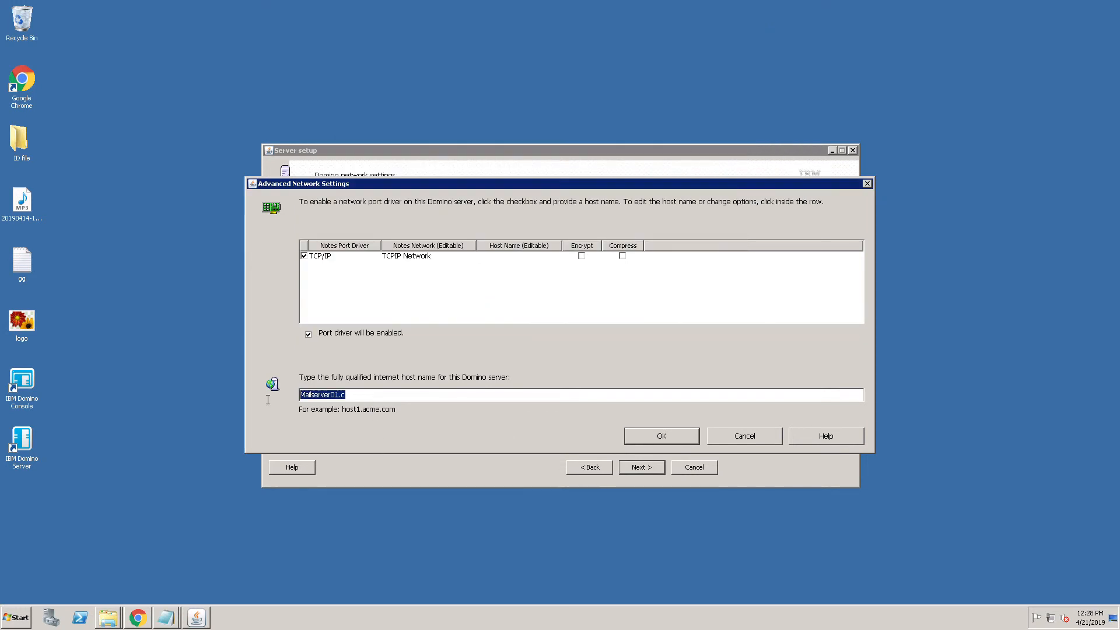
type("Mailserver01.com")
left_click(652, 441)
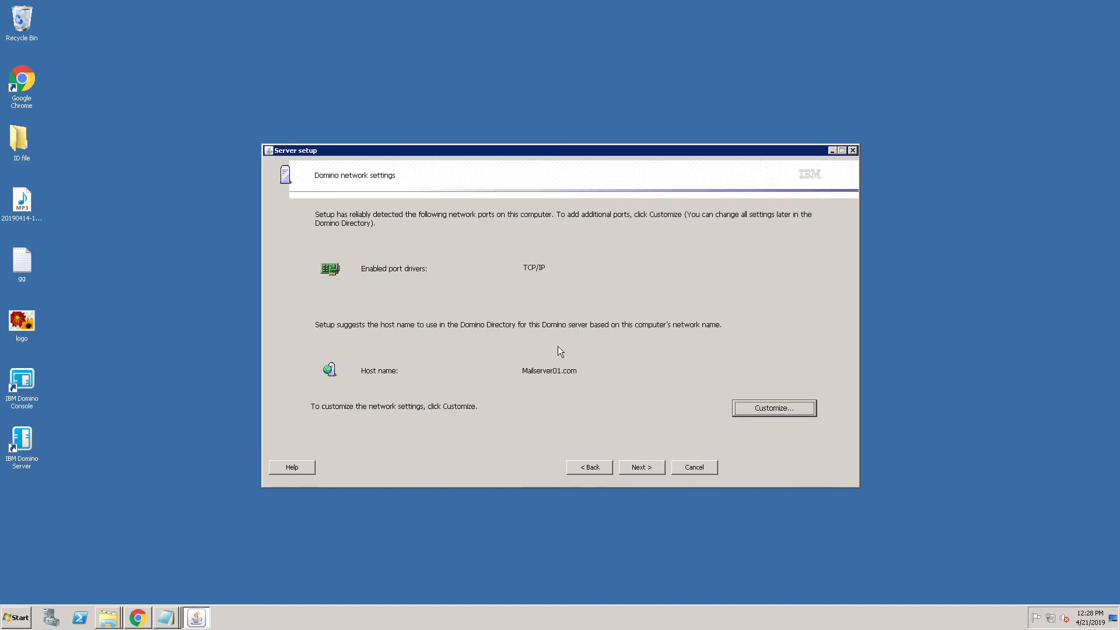
left_click(639, 471)
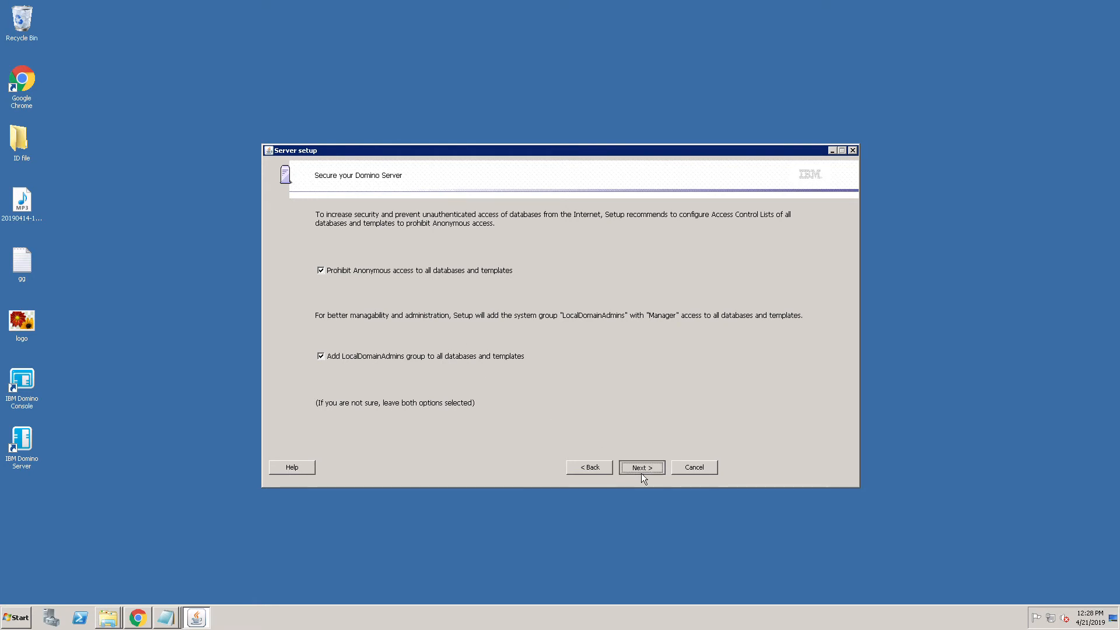
Keep both Domino security options selected, run the server setup with the reviewed settings and close the setup wizard.
left_click(642, 474)
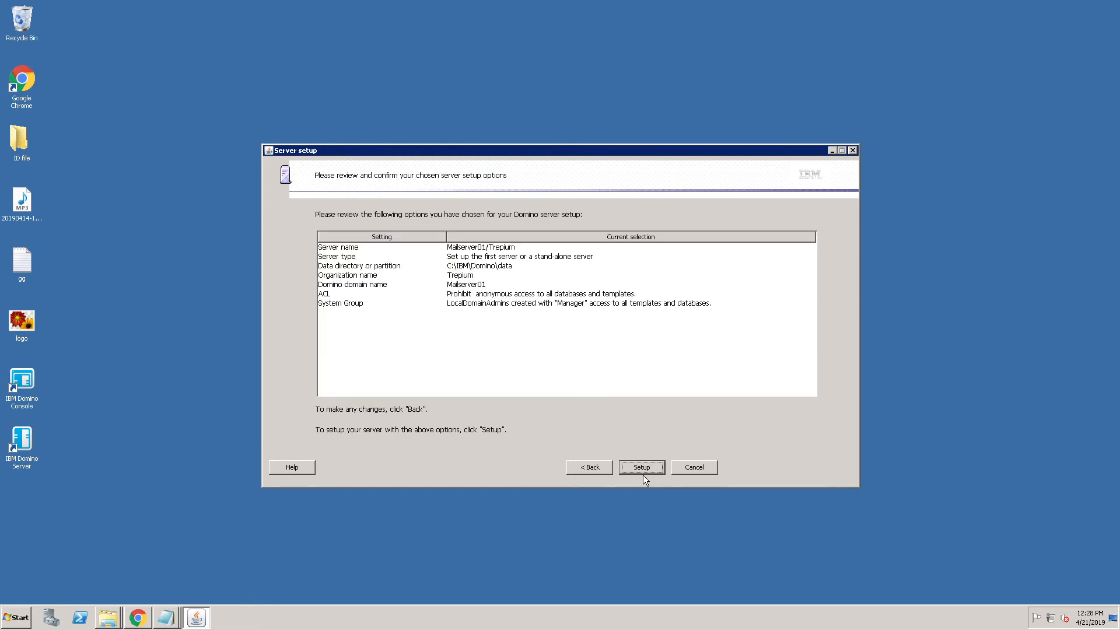
left_click(643, 474)
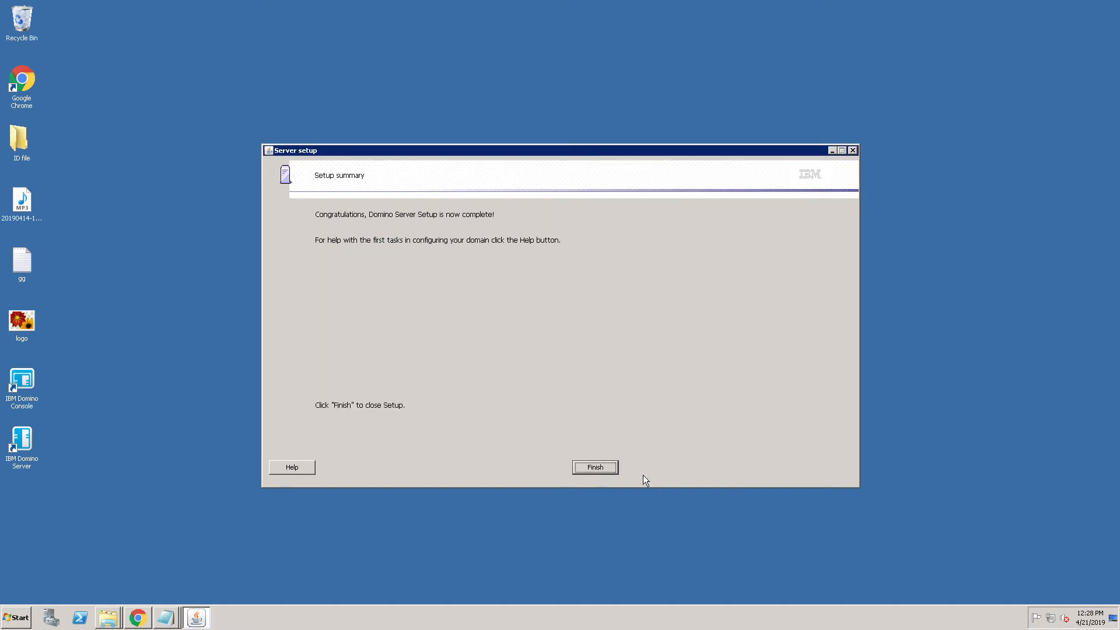
left_click(594, 473)
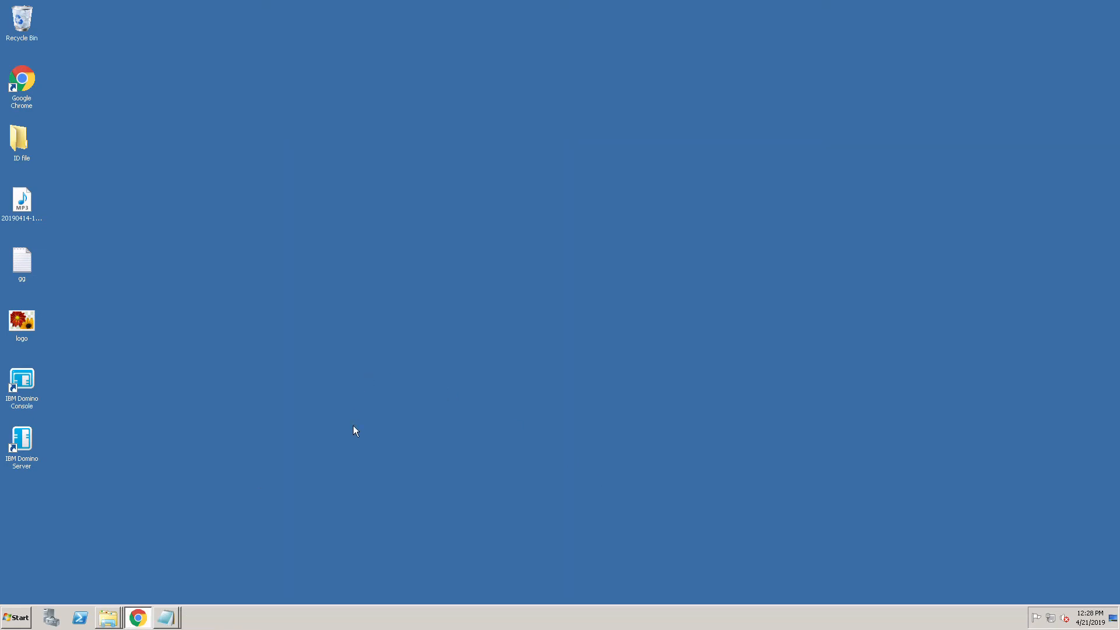
Start IBM Domino Server as a regular application instead of a Windows service, and minimize its server window.
left_click(27, 446)
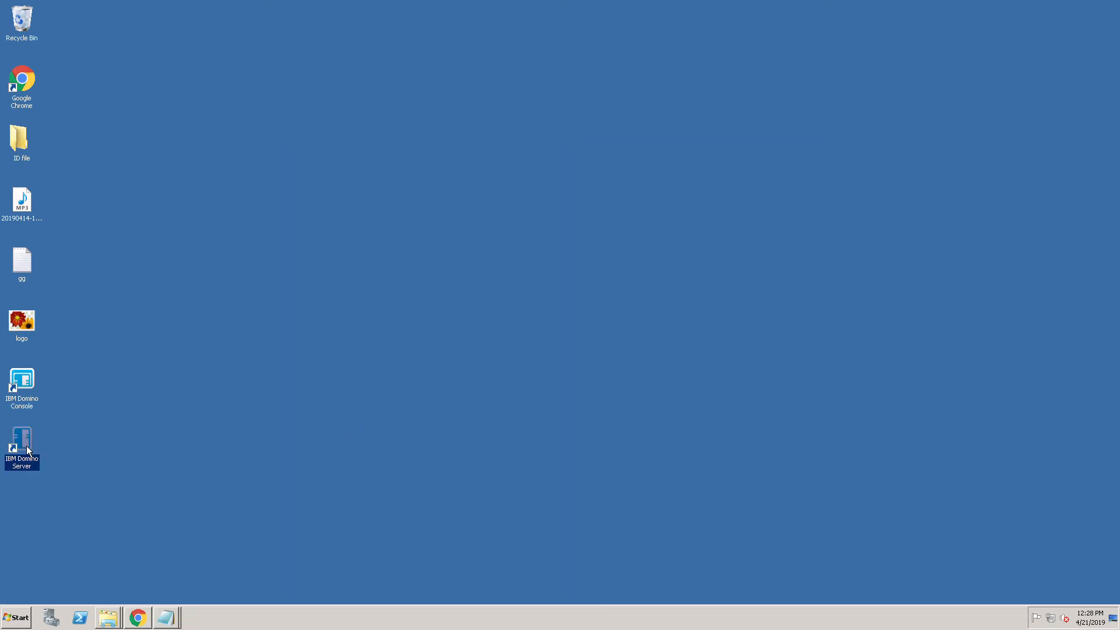
right_click(26, 446)
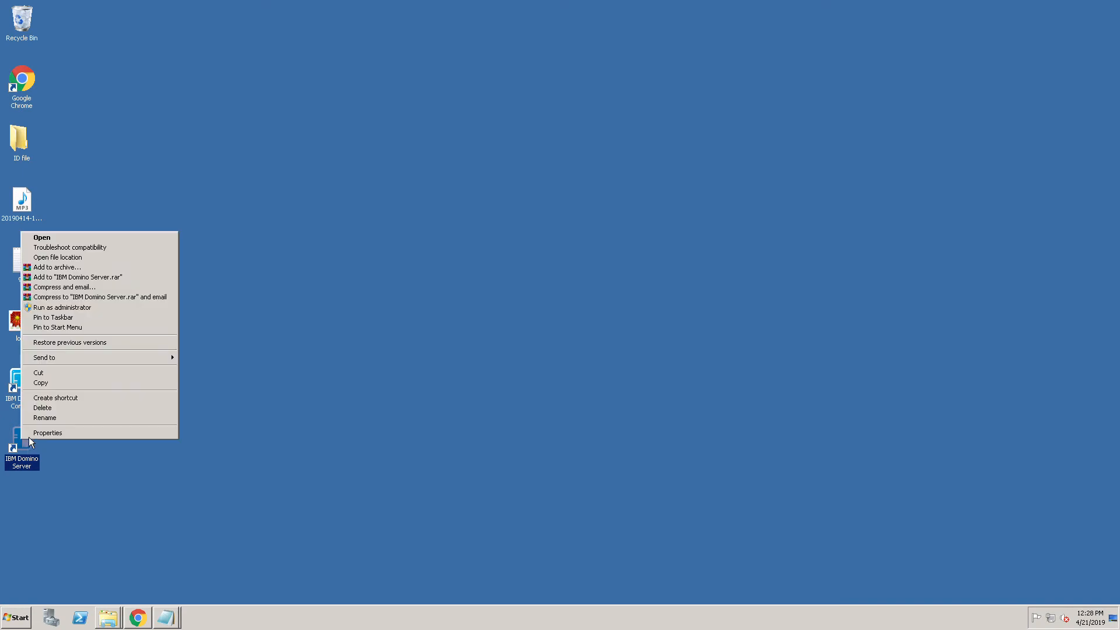
left_click(48, 240)
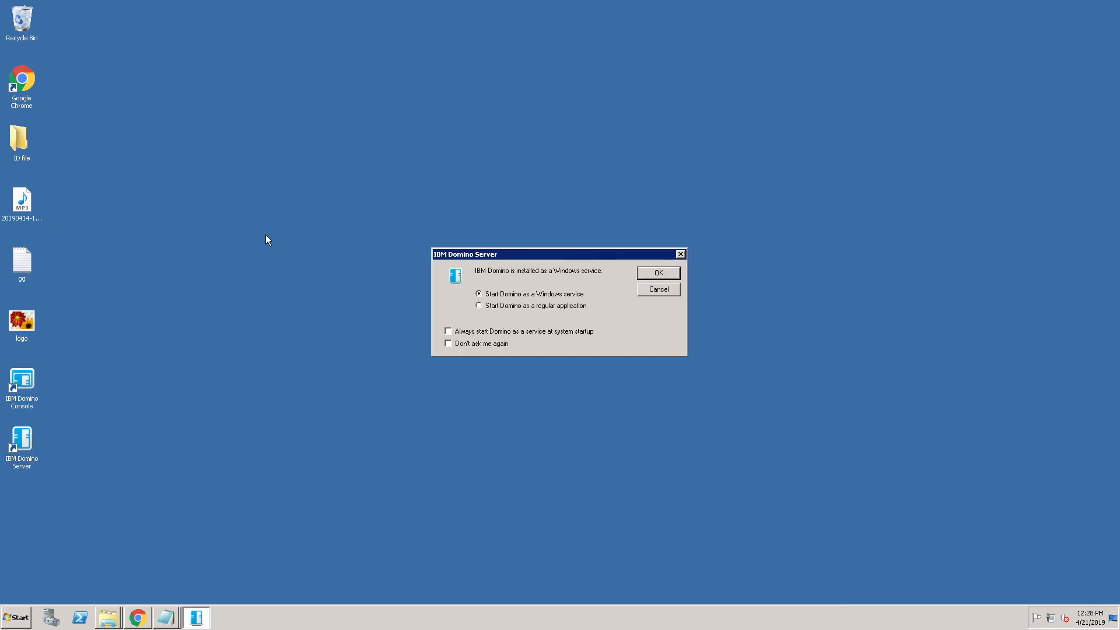
left_click(485, 309)
left_click(662, 279)
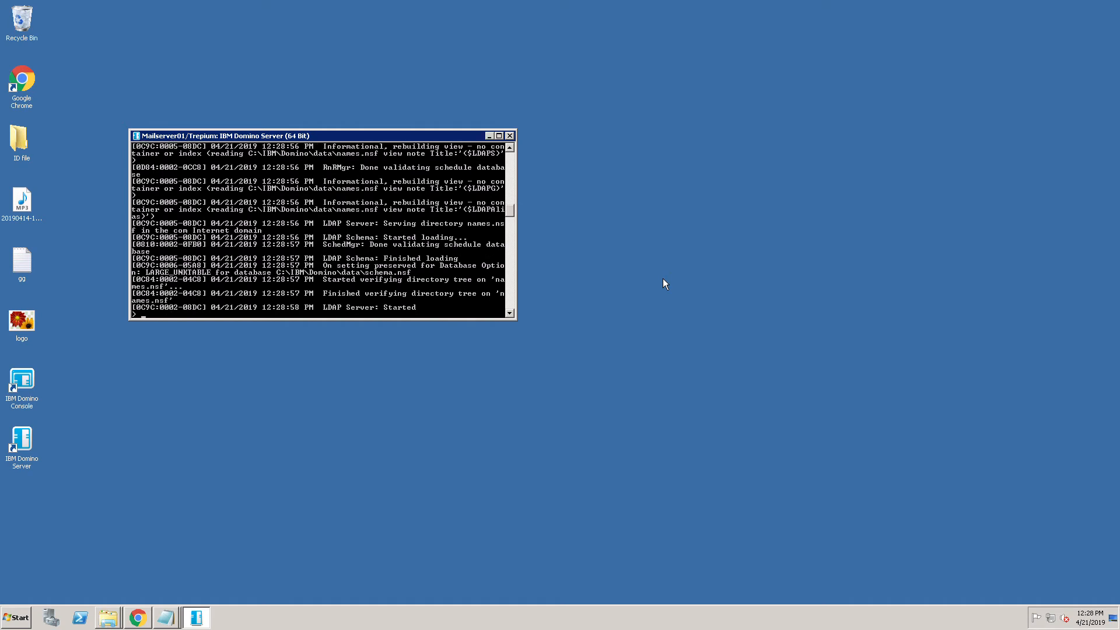
left_click(490, 136)
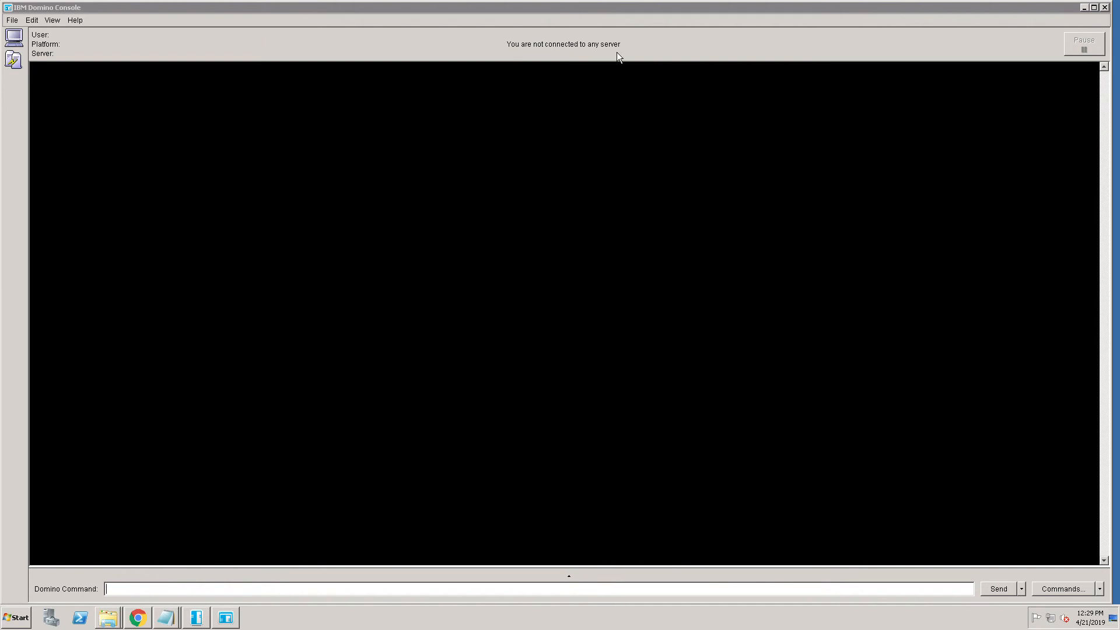
Minimize the IBM Domino Console and close the hosts file in Notepad.
left_click(1086, 9)
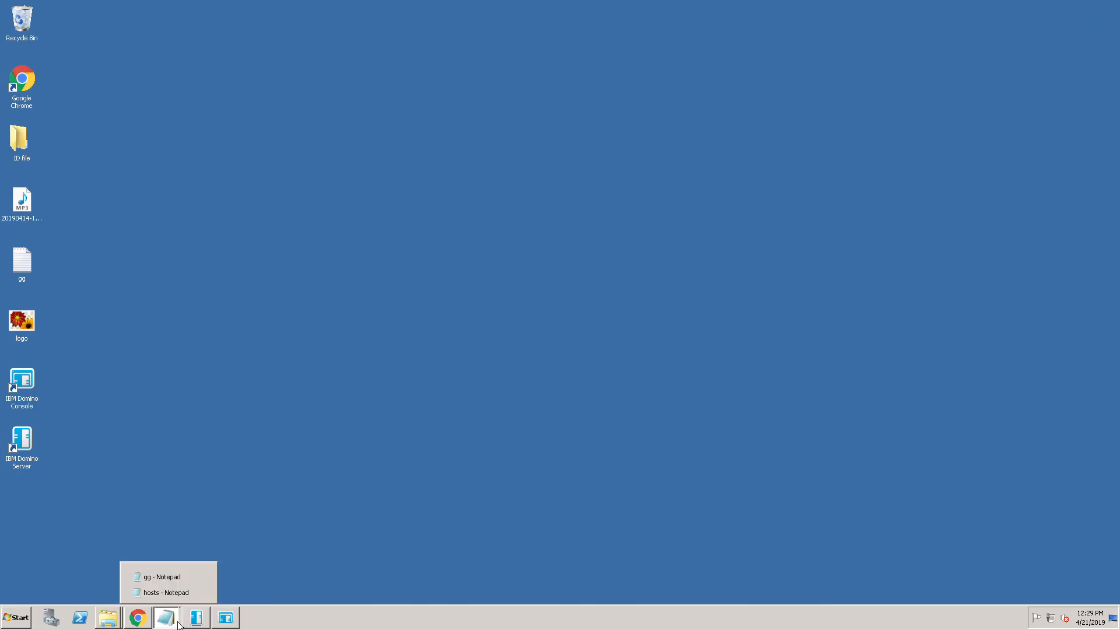
left_click(176, 599)
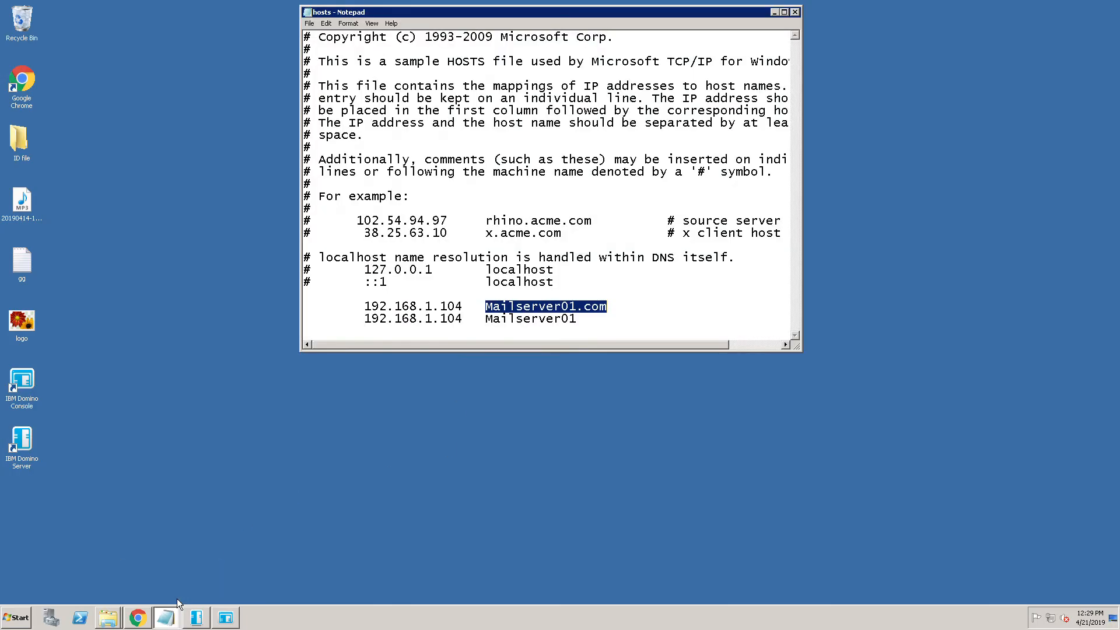
left_click(799, 17)
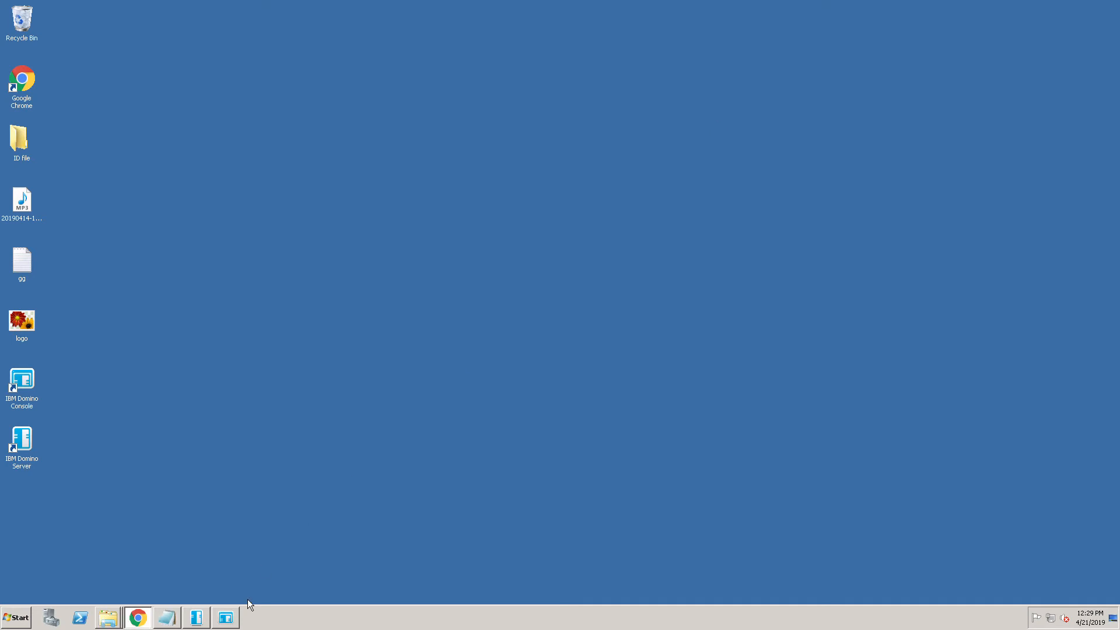
Open the Domino program folder at C:\IBM\Domino.
left_click(110, 624)
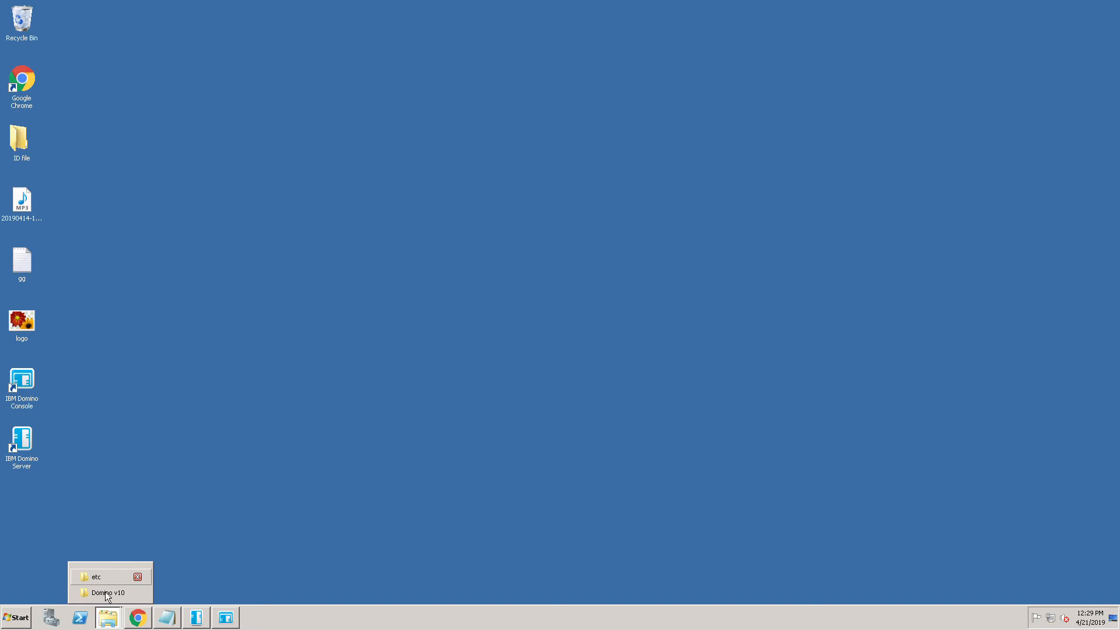
left_click(18, 621)
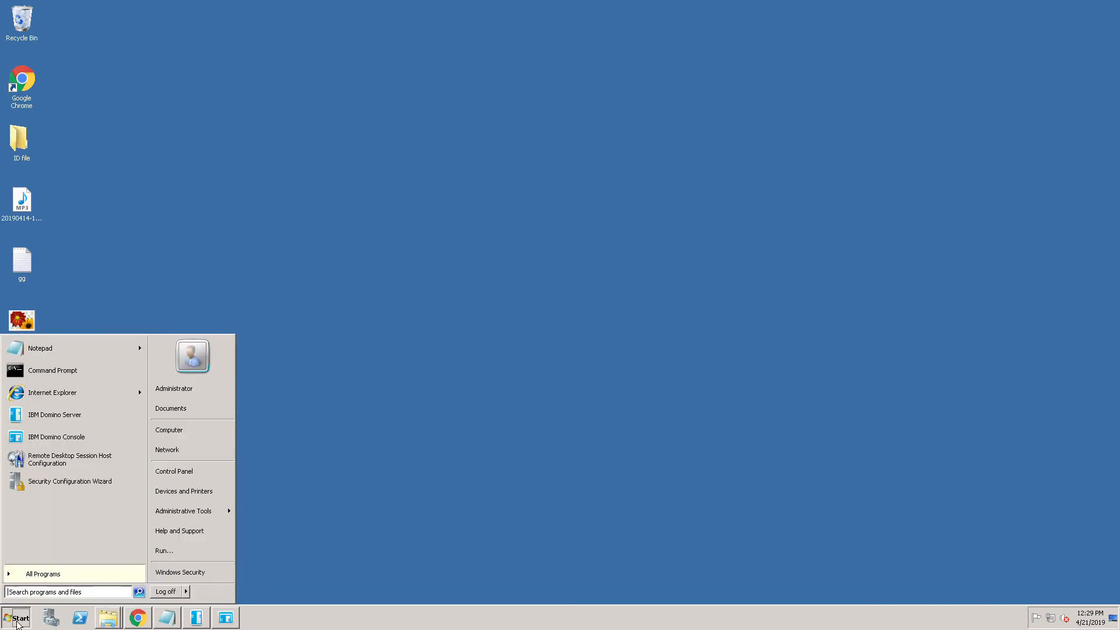
left_click(193, 436)
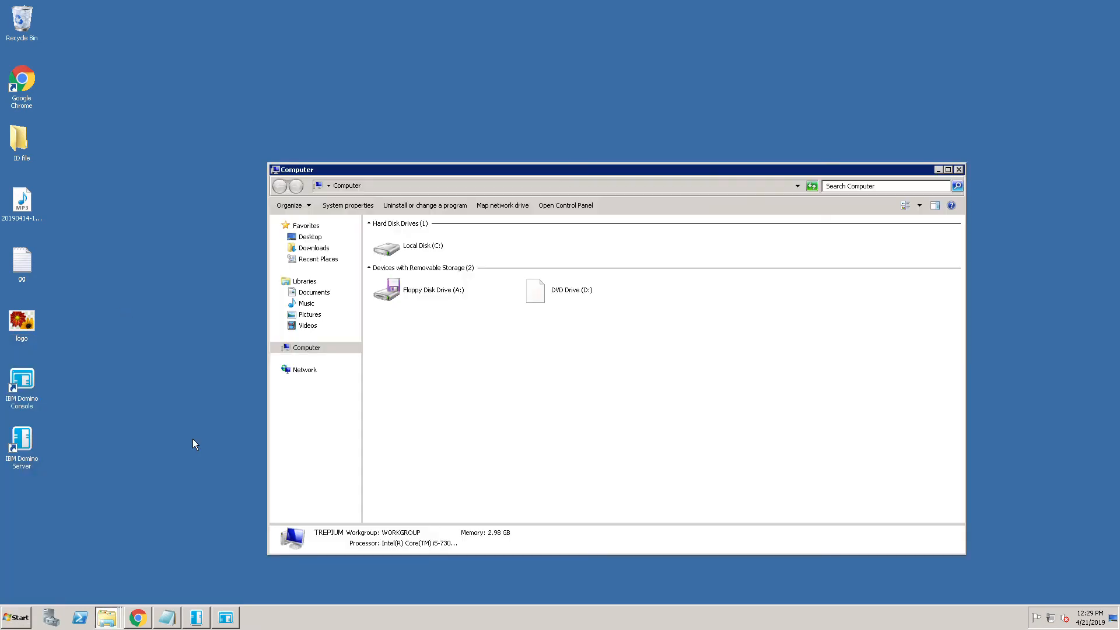
double_click(402, 256)
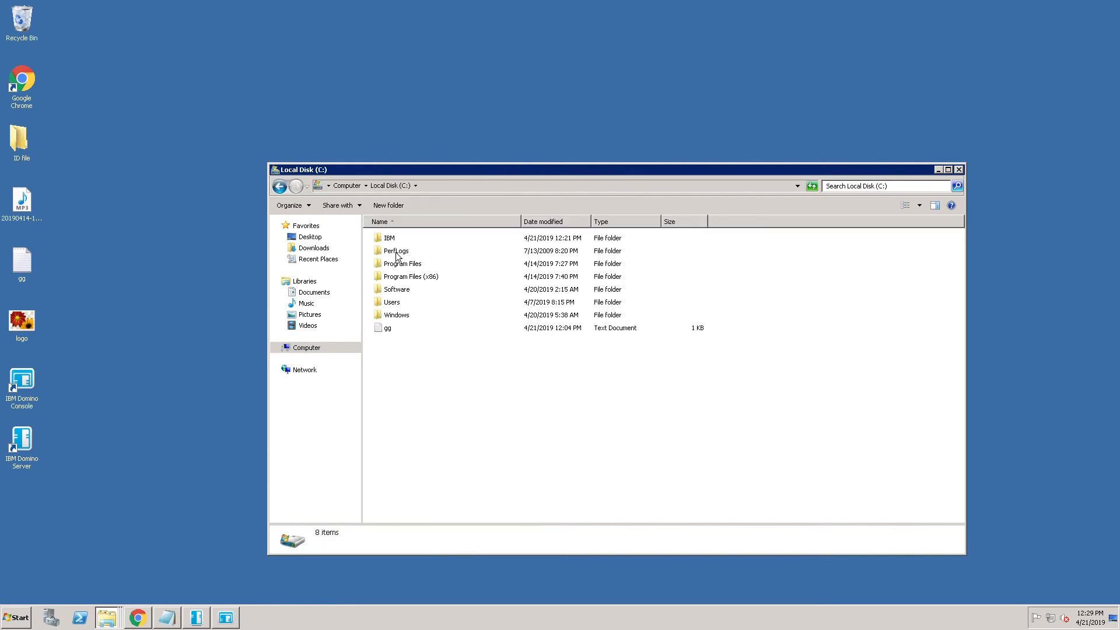
double_click(384, 243)
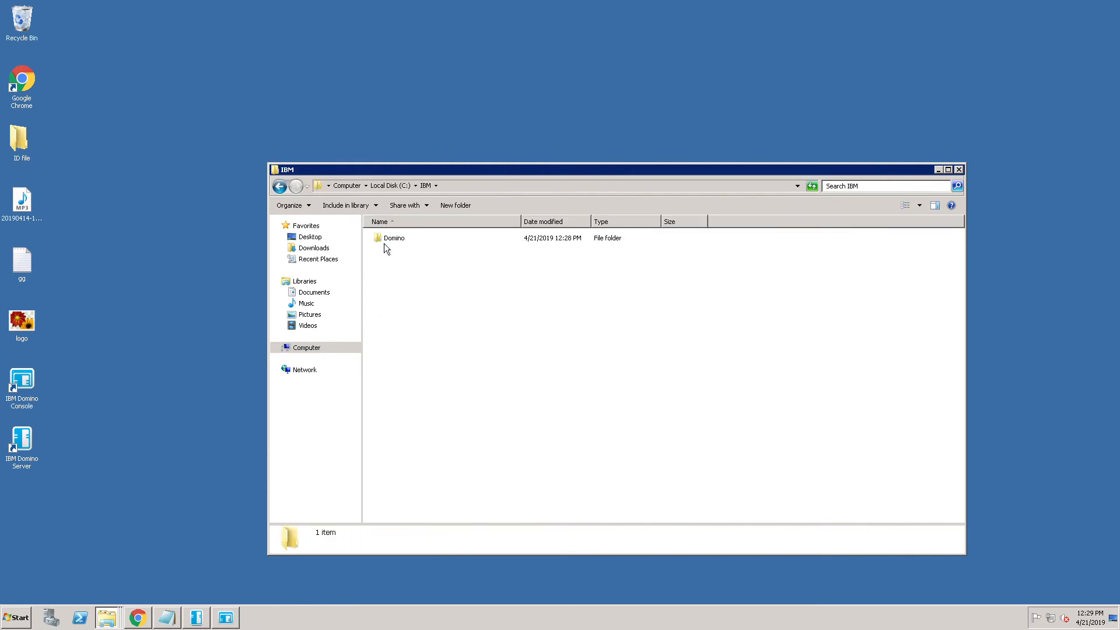
double_click(384, 243)
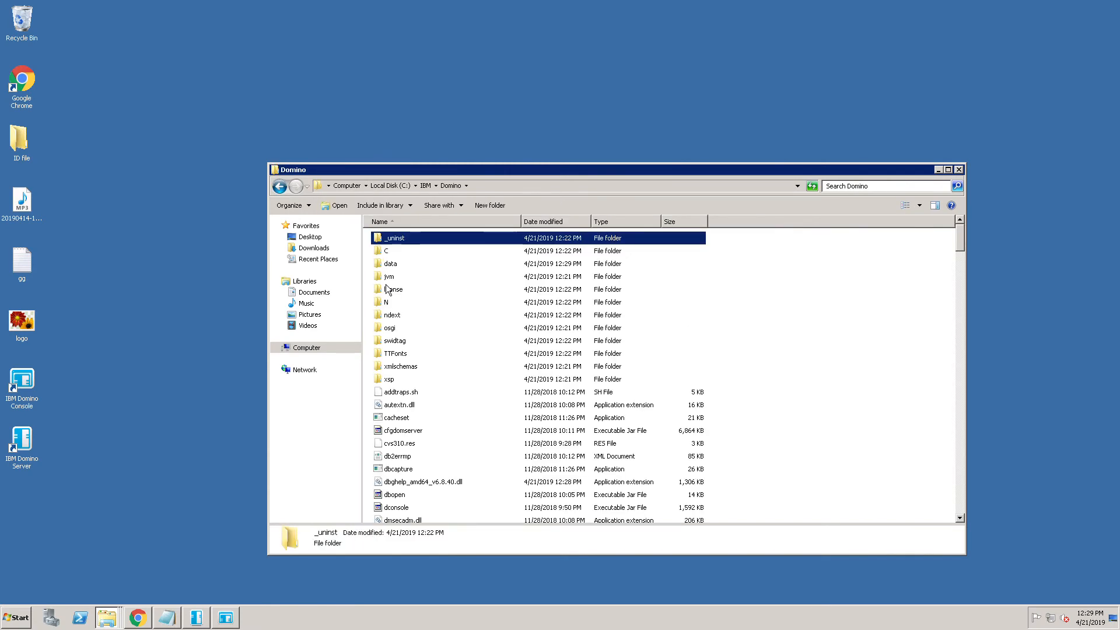
Look through the Domino folder's files starting with N for the notes configuration settings file.
left_click(388, 279)
key("n")
key("n")
key("n")
key("n")
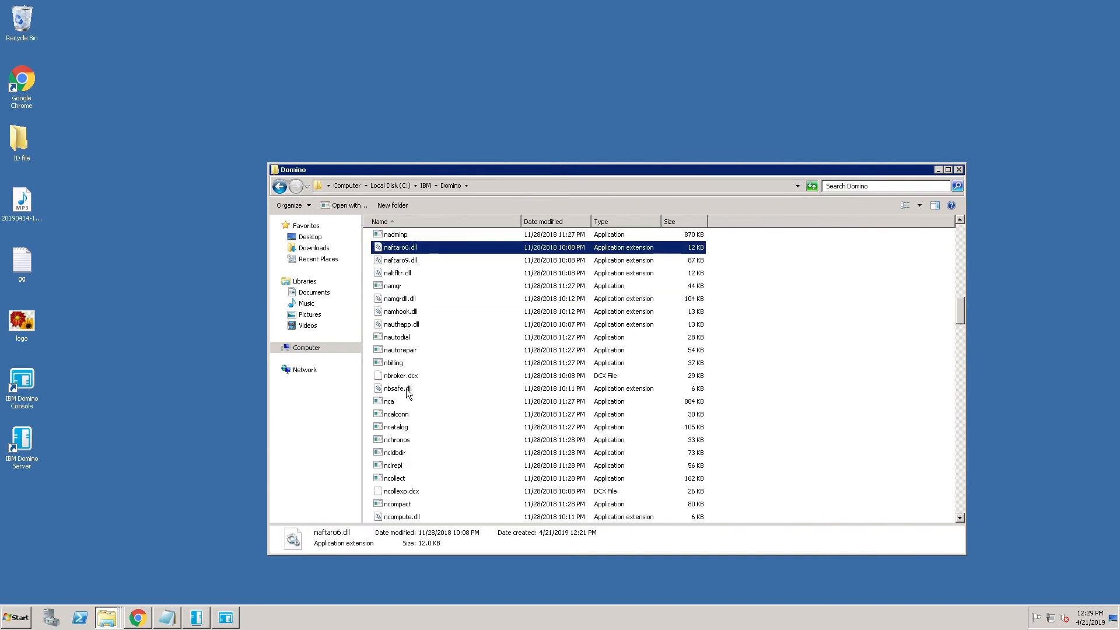
key("n")
key("n")
key("n")
key("n")
key("n")
key("n")
key("n")
key("n")
key("n")
key("n")
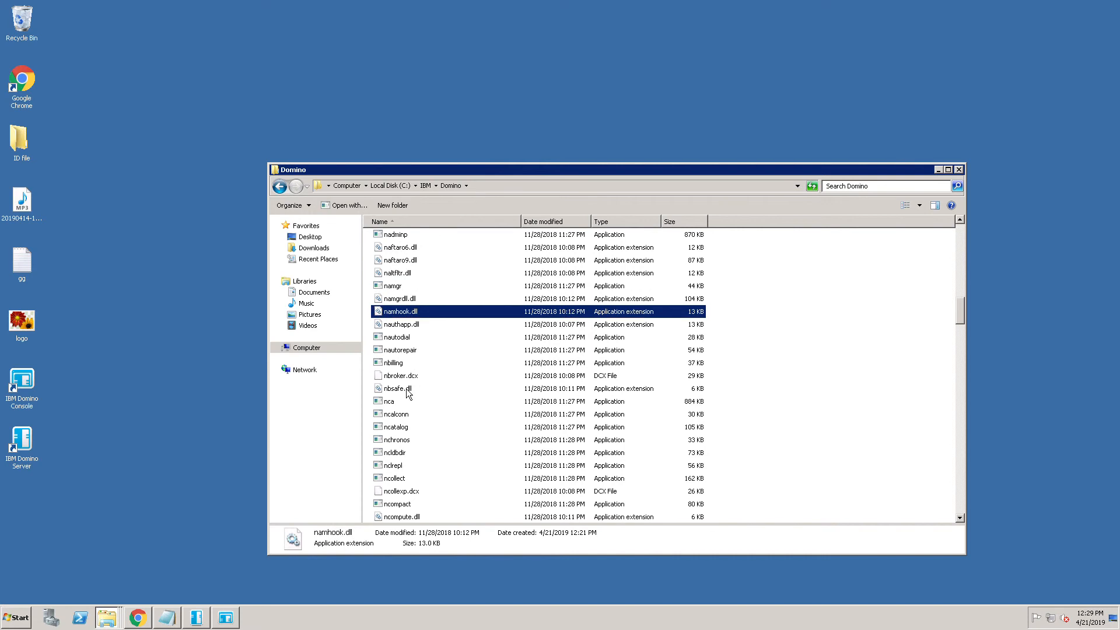
key("n")
key("n")
key("n")
key("n")
key("n")
key("n")
key("n")
key("n")
key("n")
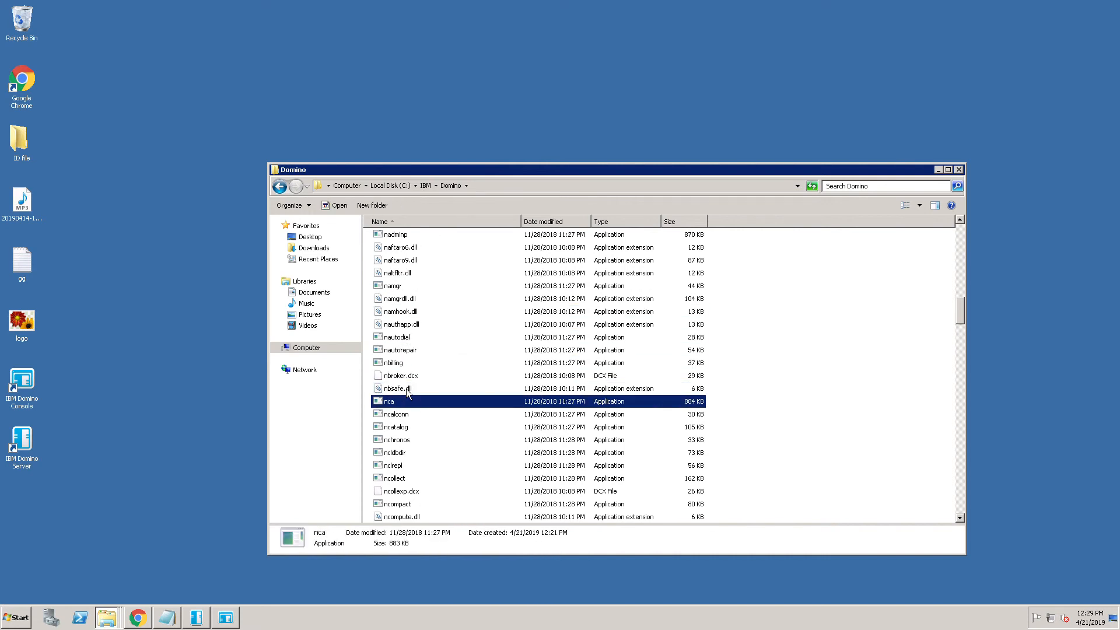
key("n")
key("n")
key("n")
key("n")
key("n")
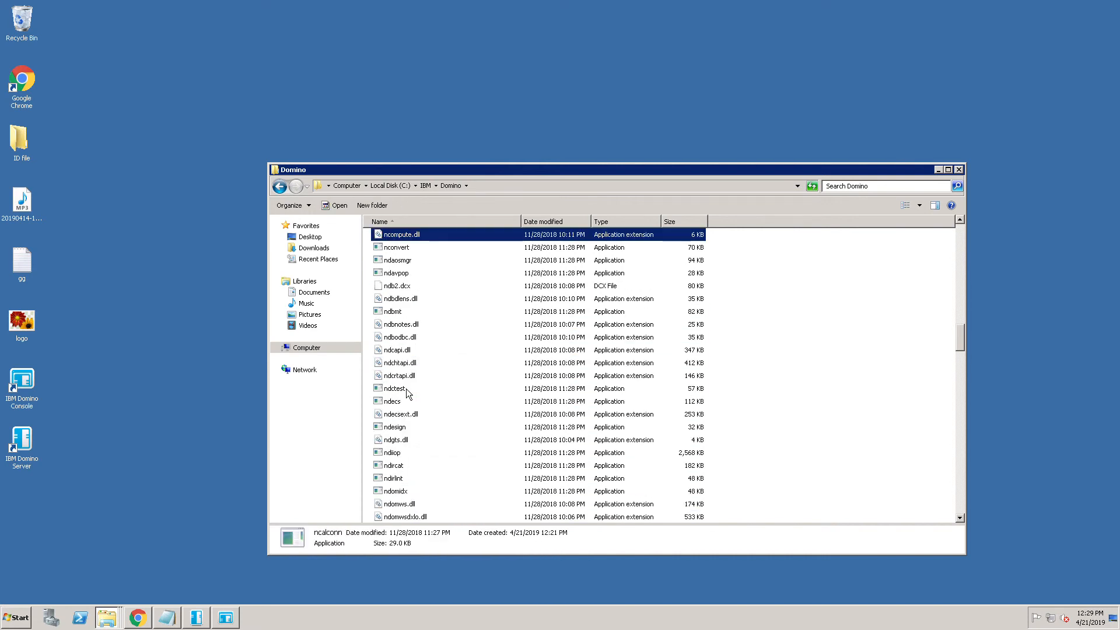
key("n")
key("n")
key("n")
key("n")
key("n")
key("n")
key("n")
key("n")
key("n")
key("n")
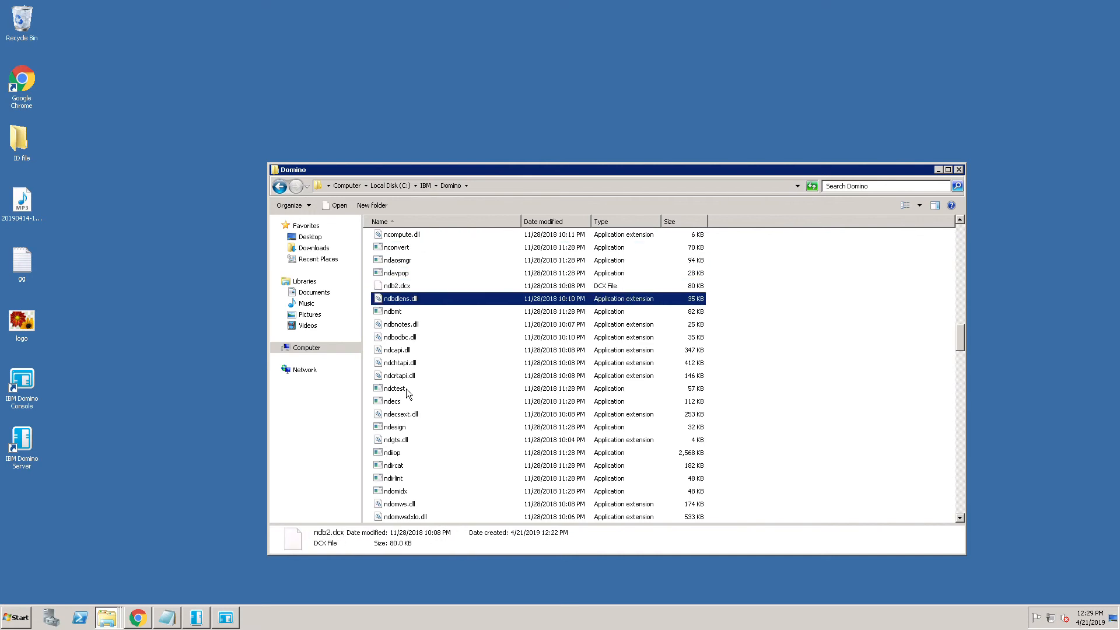
key("n")
key("n")
key("n")
key("n")
key("n")
key("n")
key("n")
key("n")
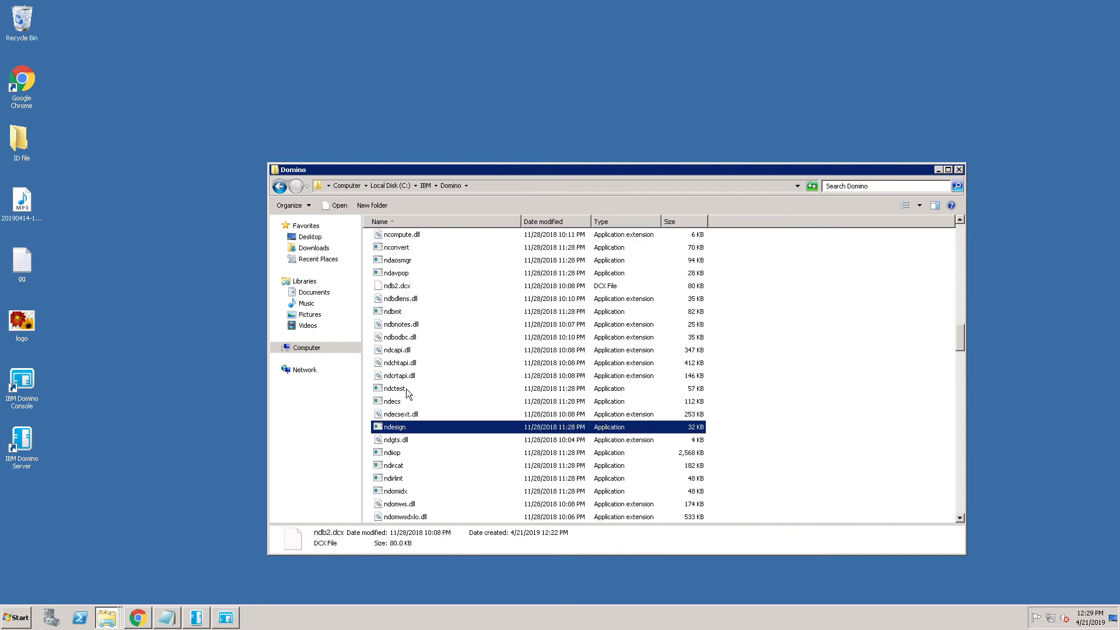
key("n")
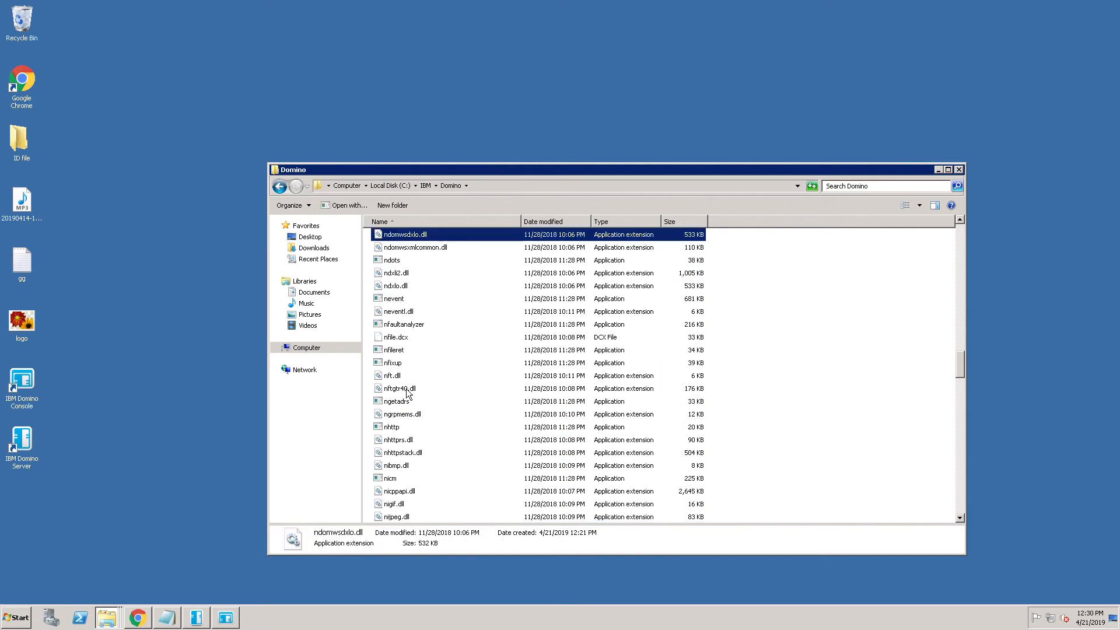
key("n")
key("n")
key("n")
key("n")
key("n")
key("n")
key("n")
key("n")
key("n")
key("n")
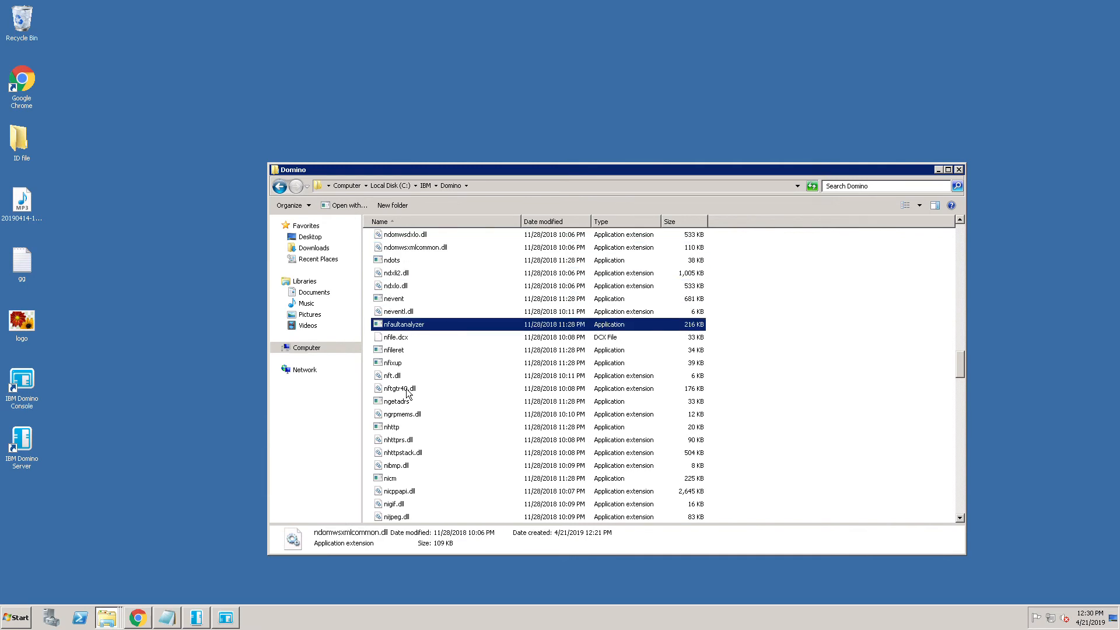
key("n")
key("n")
key("n")
key("n")
key("n")
key("n")
key("n")
key("n")
key("n")
key("n")
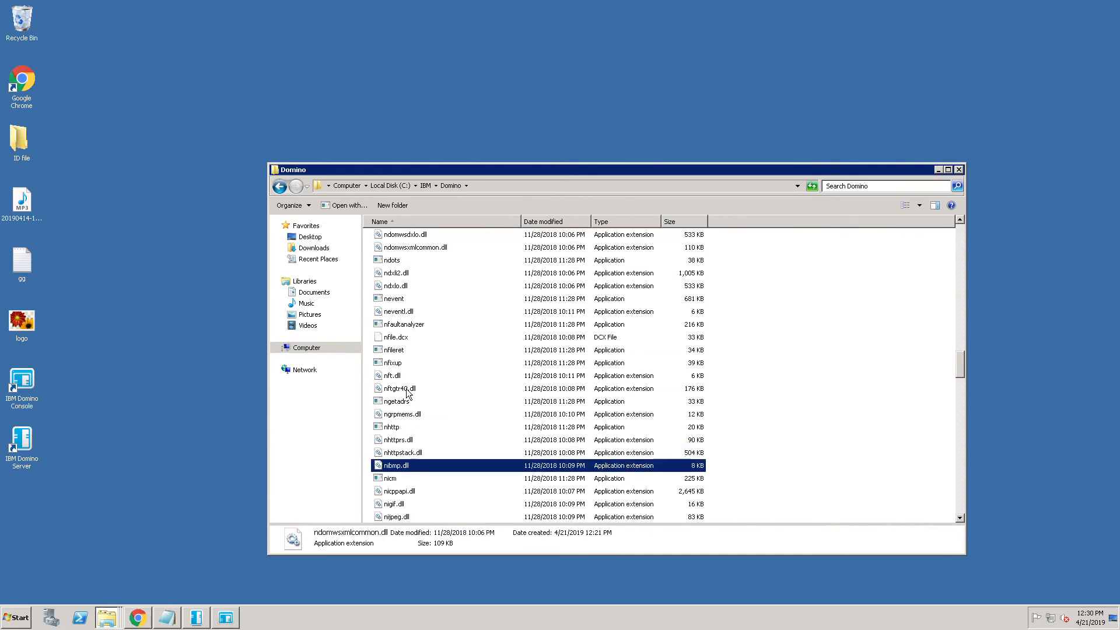
key("n")
key("n")
key("n")
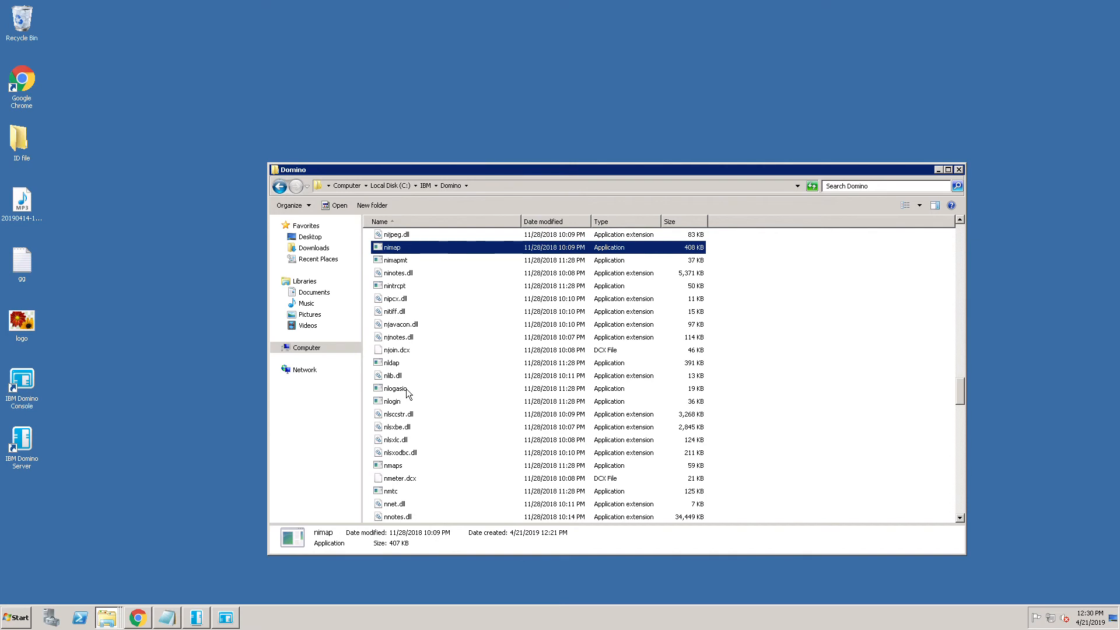
Check the entries around notestat and further down the Domino folder, and go to the files starting with "no".
left_click_drag(967, 390, 966, 435)
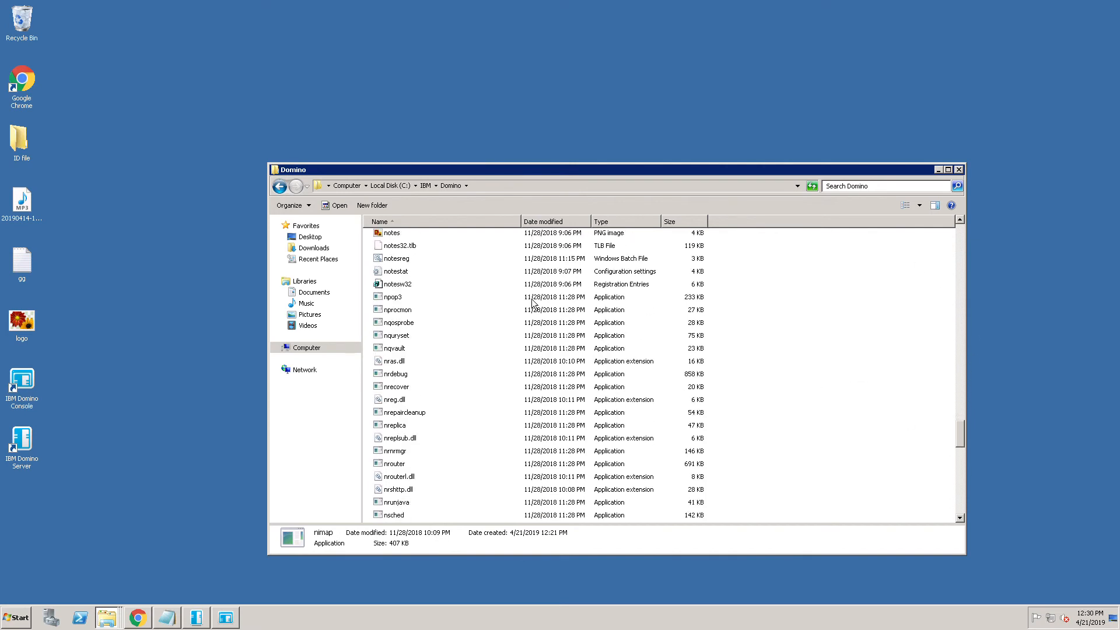
left_click(412, 275)
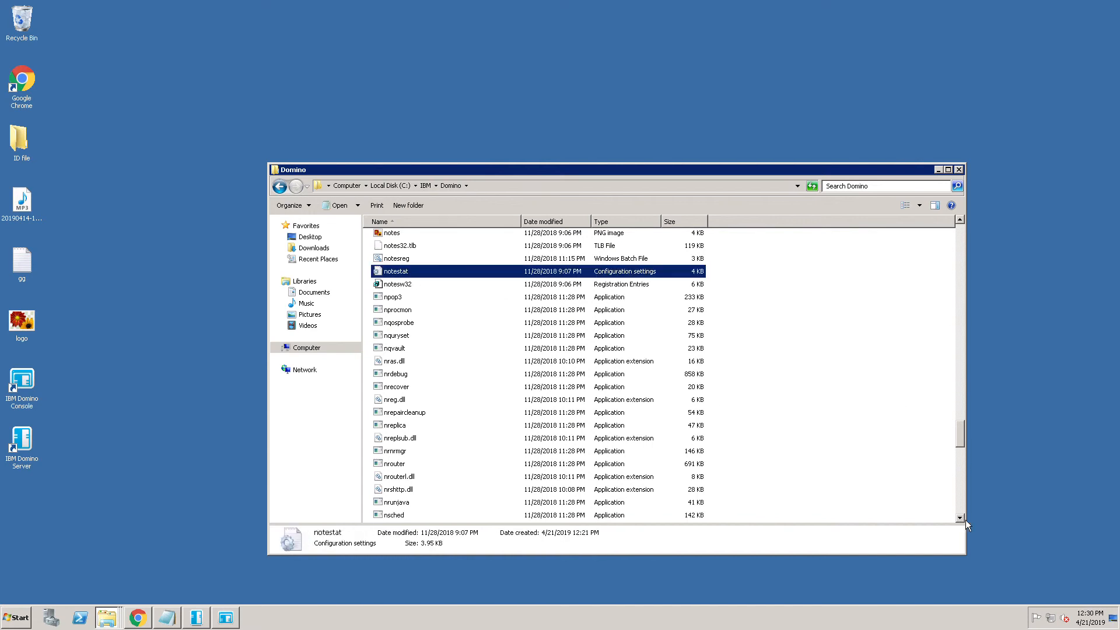
scroll(965, 520, "down", 2)
scroll(968, 519, "down", 4)
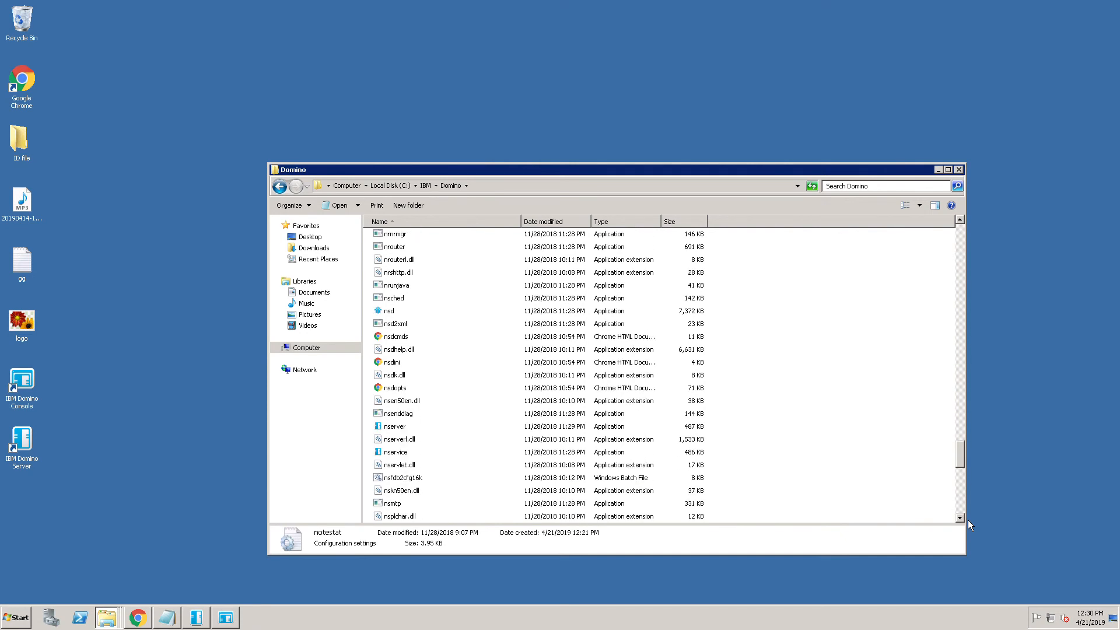
left_click(402, 274)
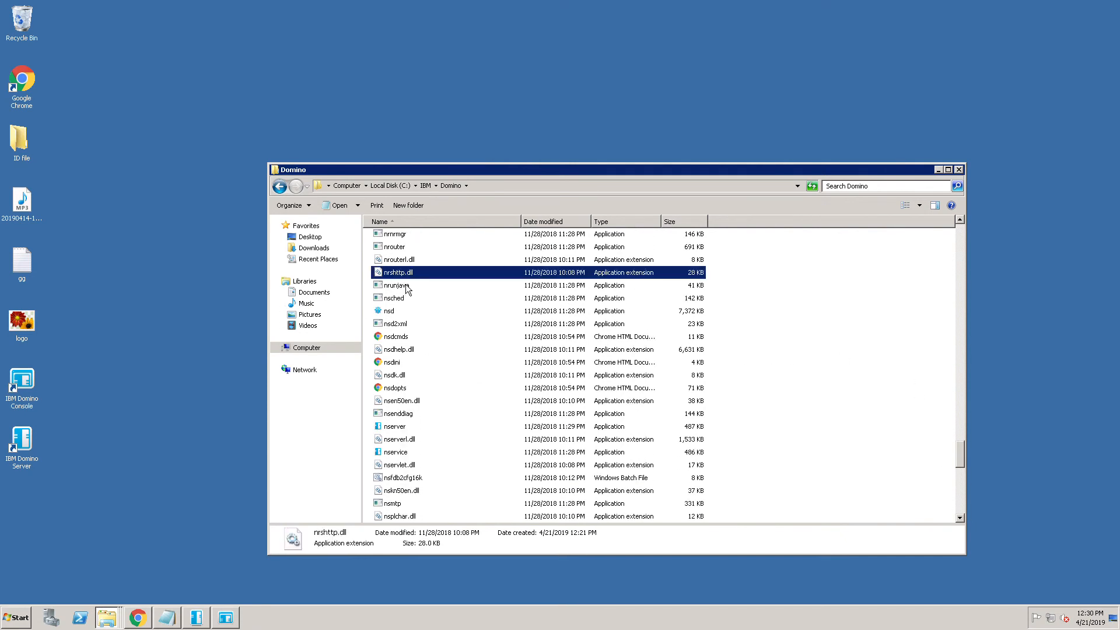
type("no")
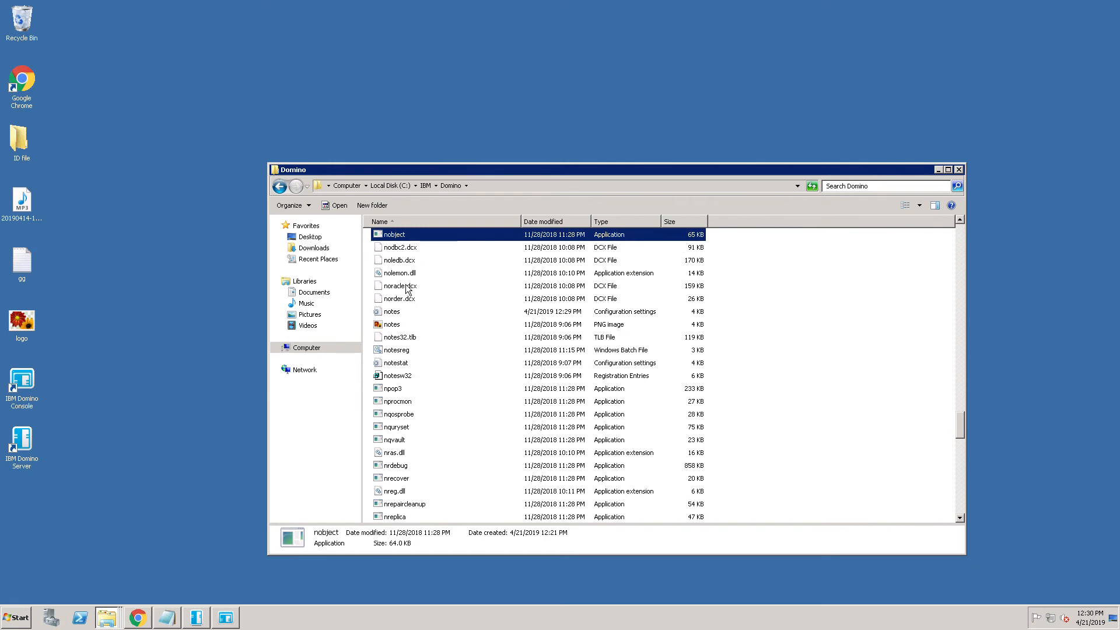
Bring the Domino folder back up, search it for "no" and return to its full file list.
key("super+d")
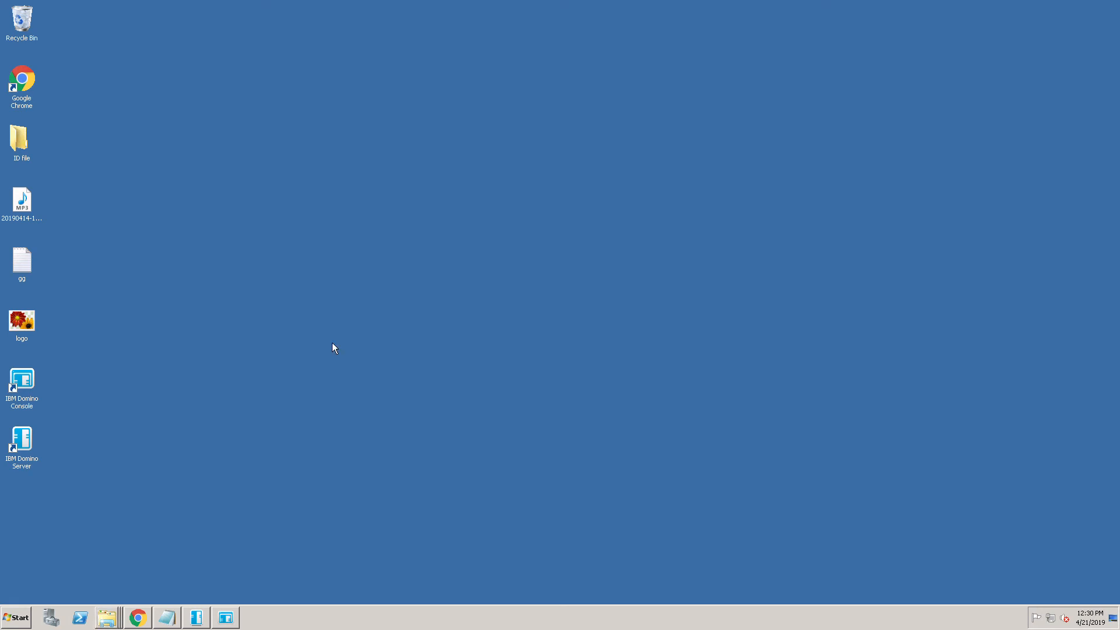
right_click(115, 612)
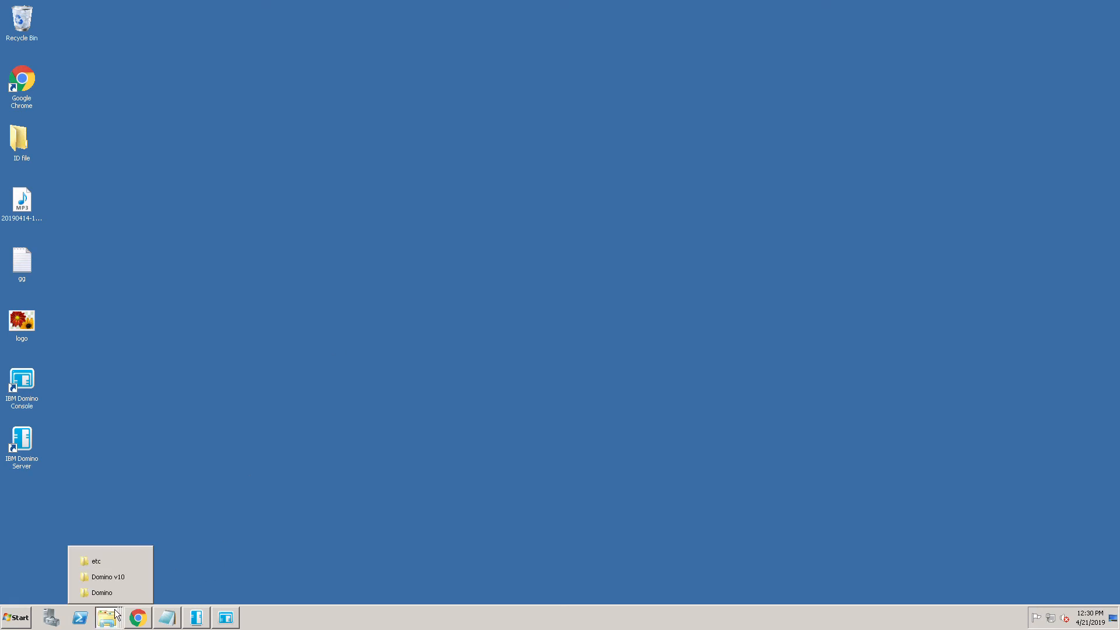
left_click(114, 594)
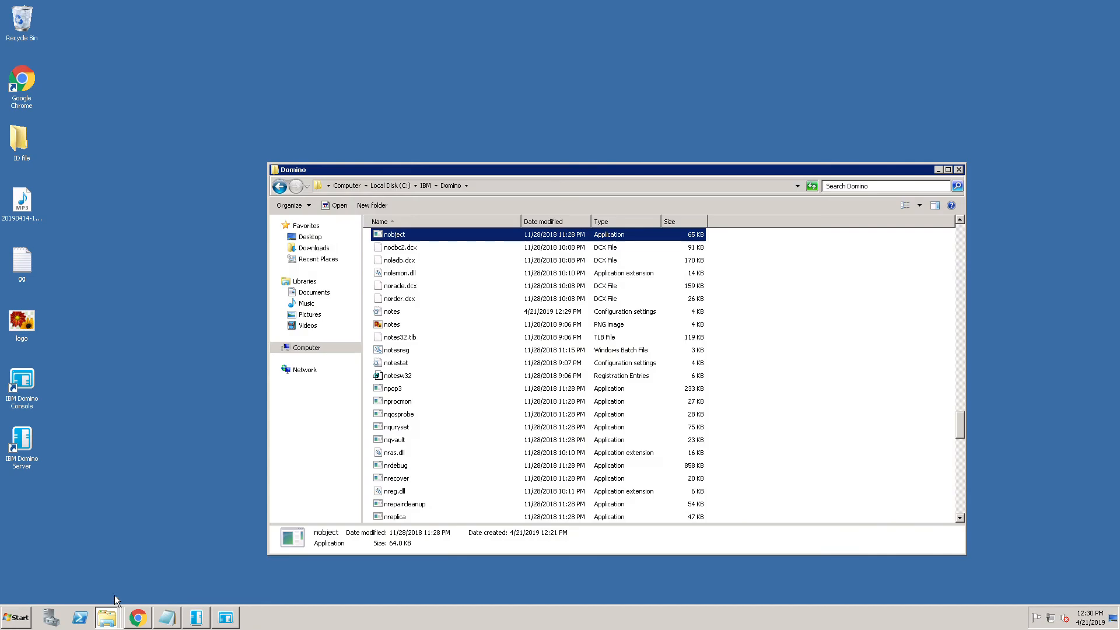
left_click(852, 193)
type("no")
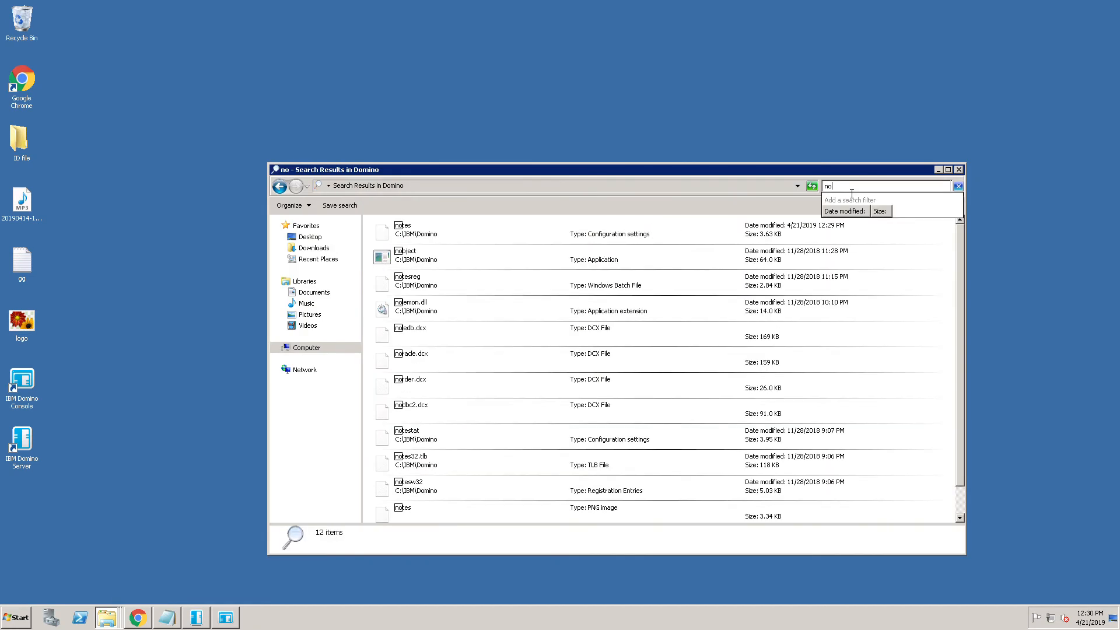
key("super+e")
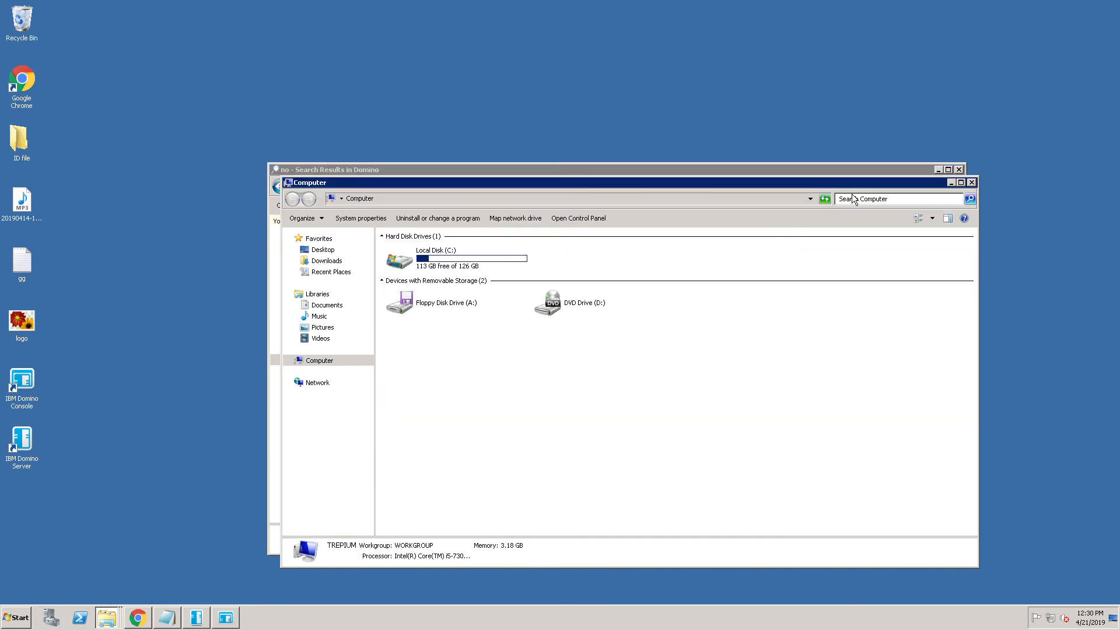
left_click(971, 183)
left_click(847, 190)
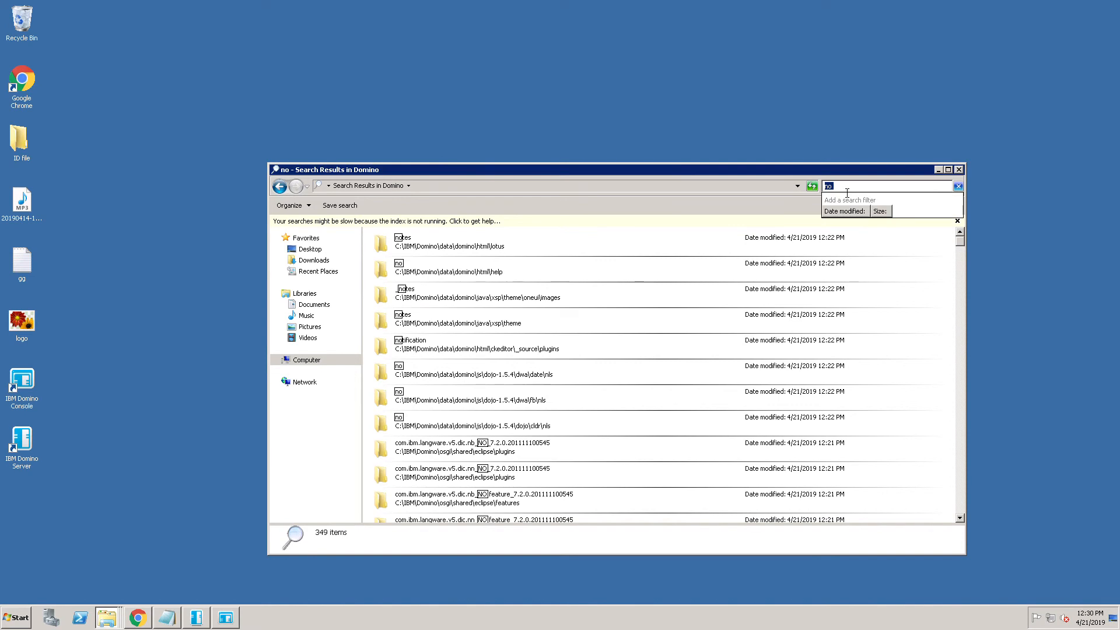
left_click(847, 190)
left_click(279, 188)
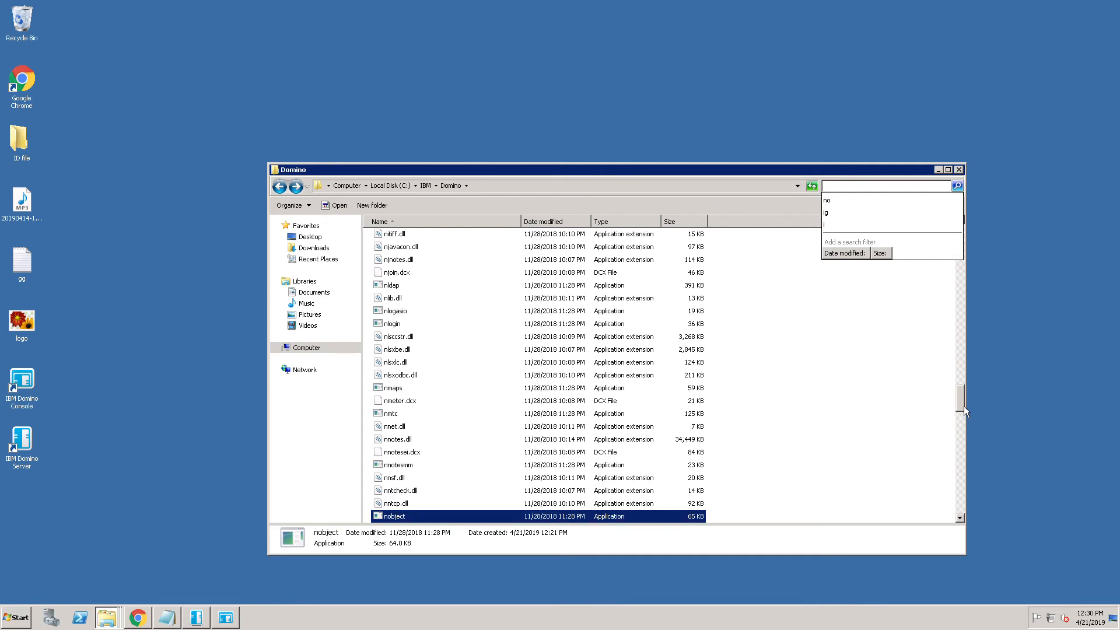
Open the notes configuration settings file from the Domino folder in Notepad and go to its last lines.
left_click_drag(963, 408, 964, 426)
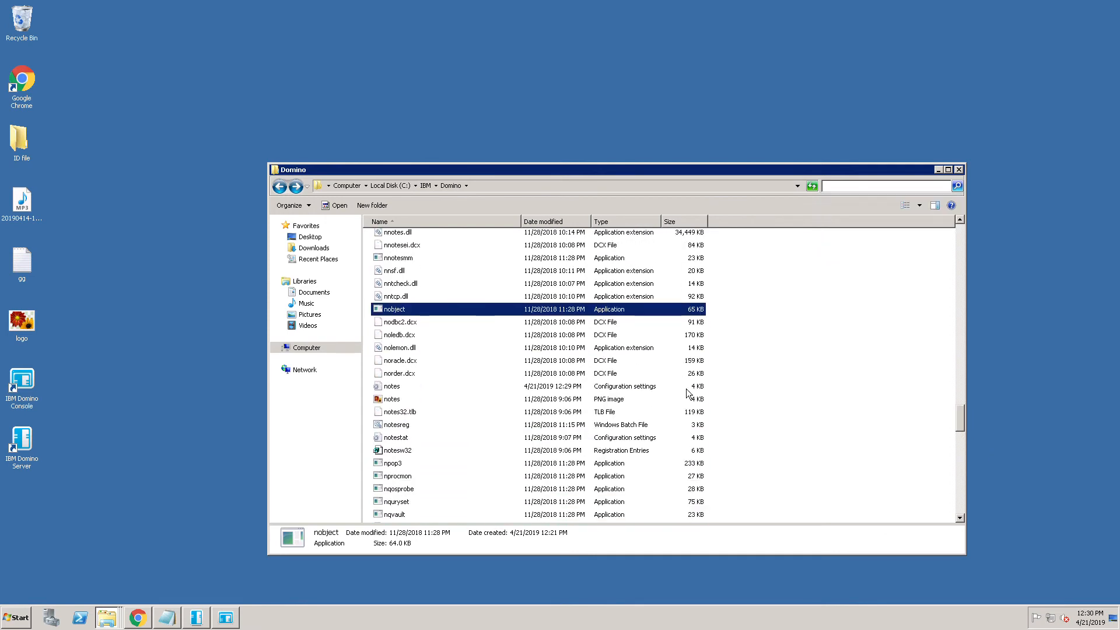
left_click(397, 390)
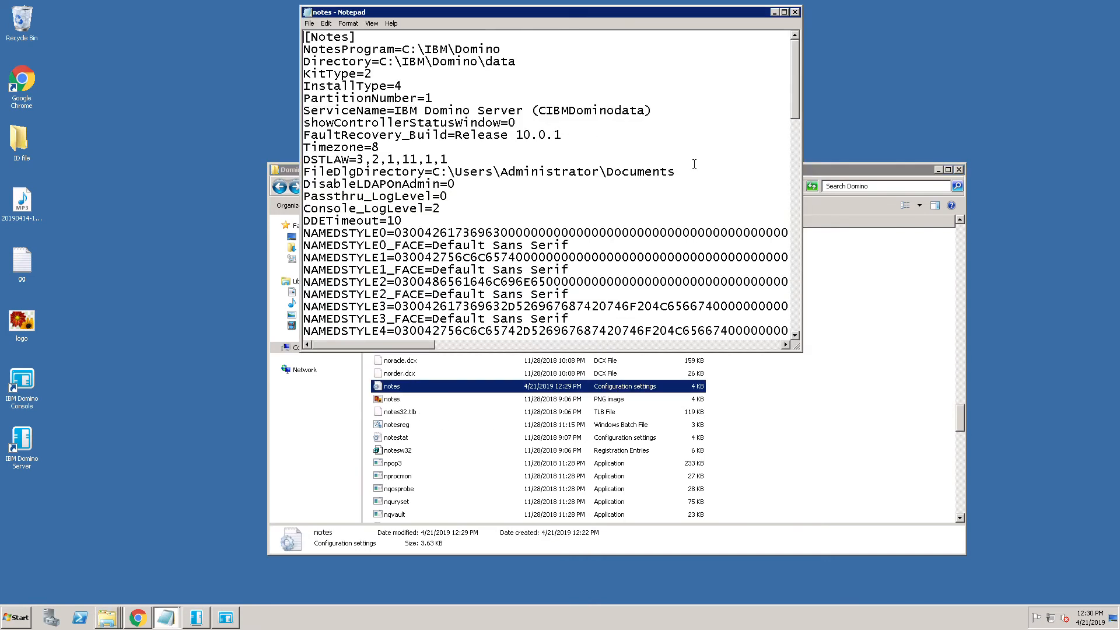
left_click_drag(800, 96, 800, 352)
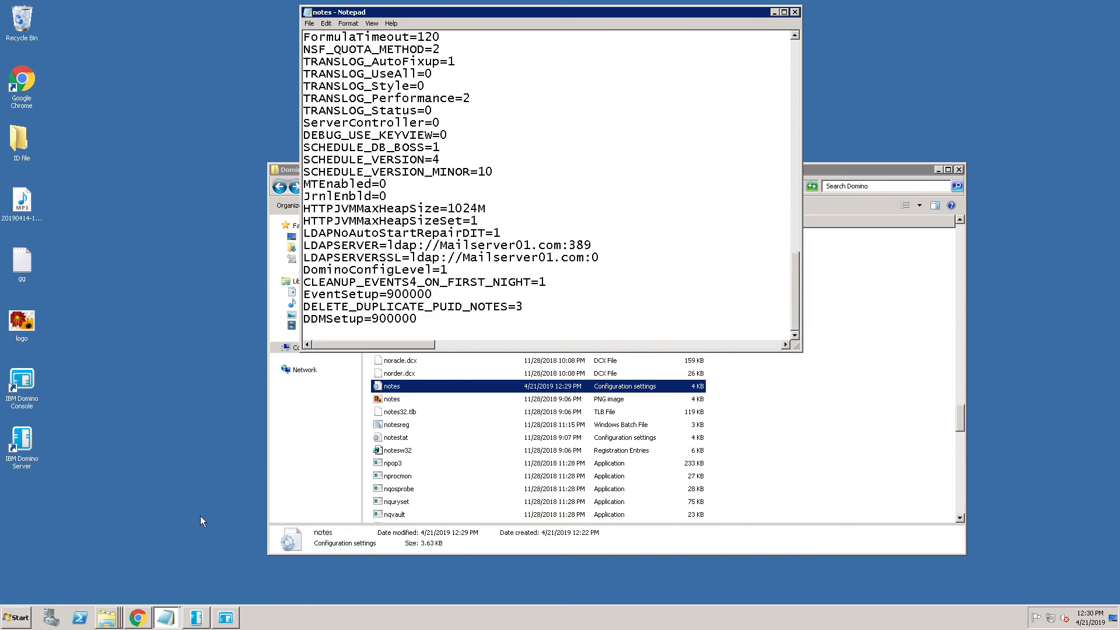
Copy the ServerController=1 line from the gg text file to the end of the notes configuration file.
left_click(175, 623)
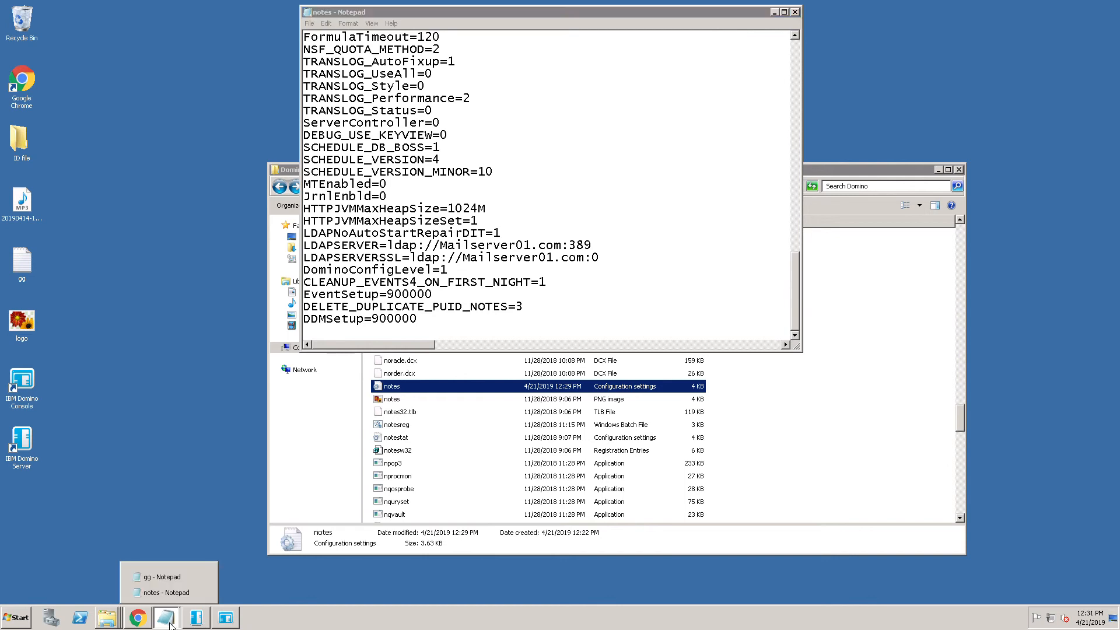
left_click(166, 581)
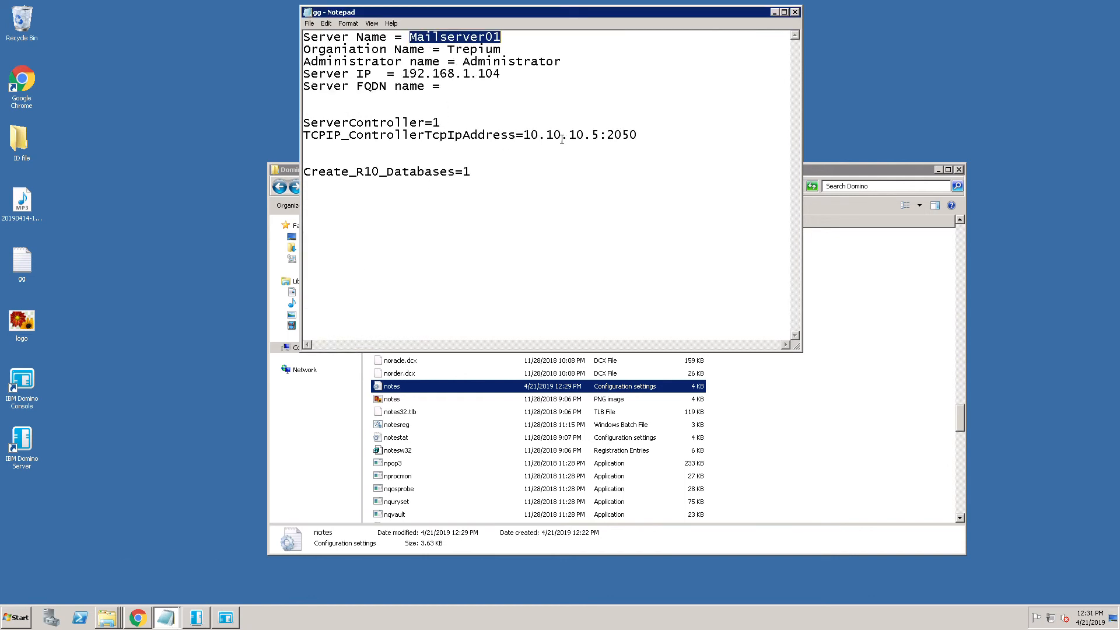
left_click_drag(448, 128, 307, 134)
key("ctrl+c")
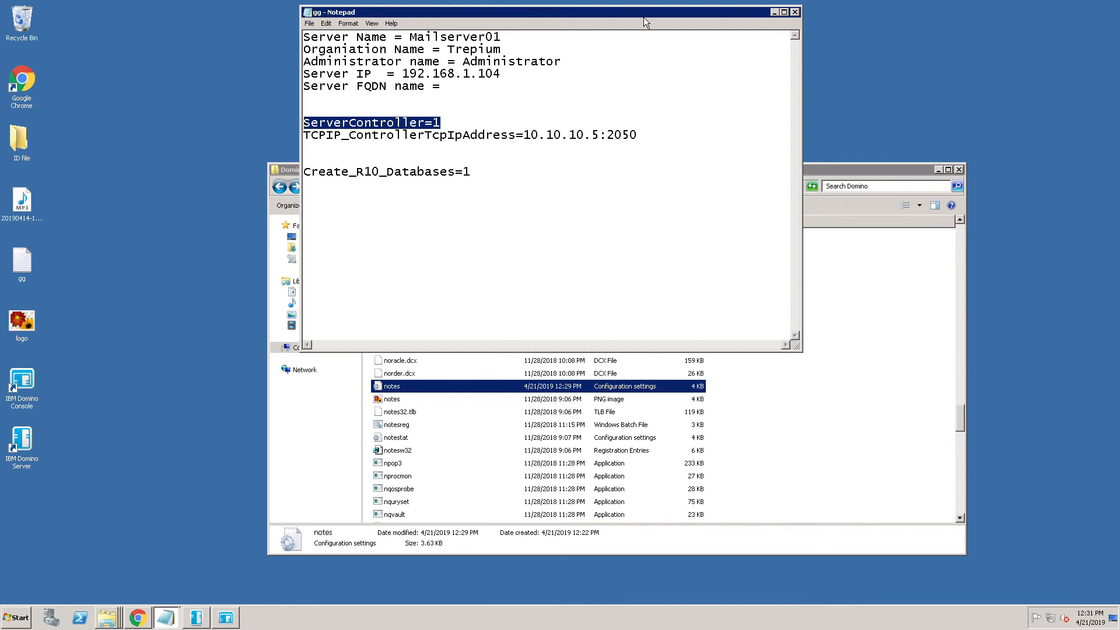
left_click_drag(647, 12, 936, 63)
left_click(465, 342)
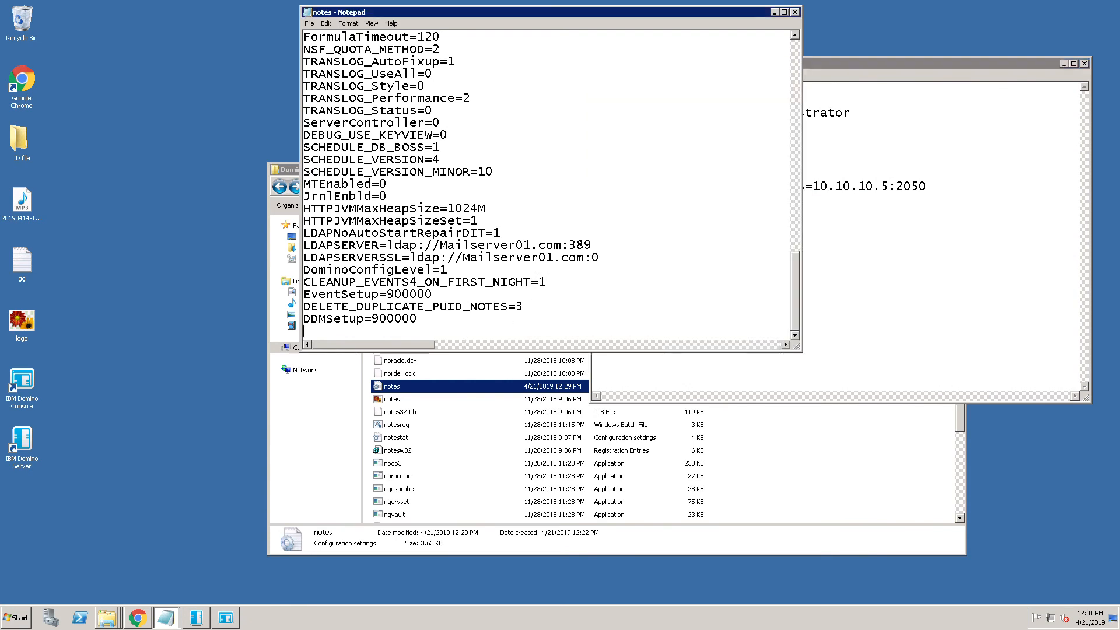
key("ctrl+v")
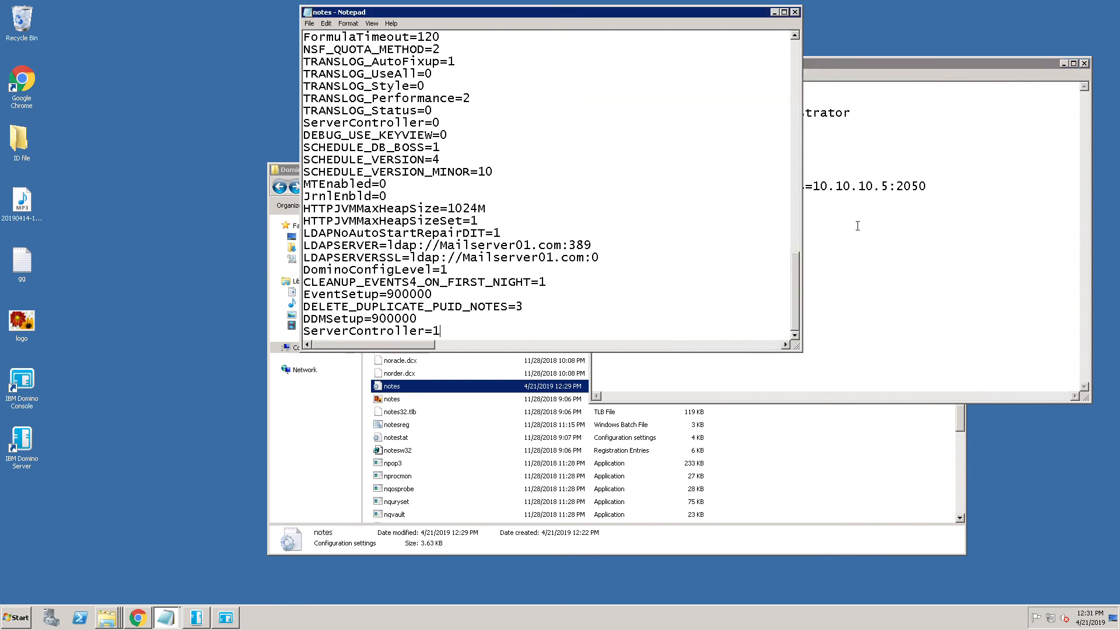
In the gg text file, replace the TCPIP_ControllerTcpIpAddress IP with the server IP 192.168.1.104, keeping port 2050.
left_click(857, 226)
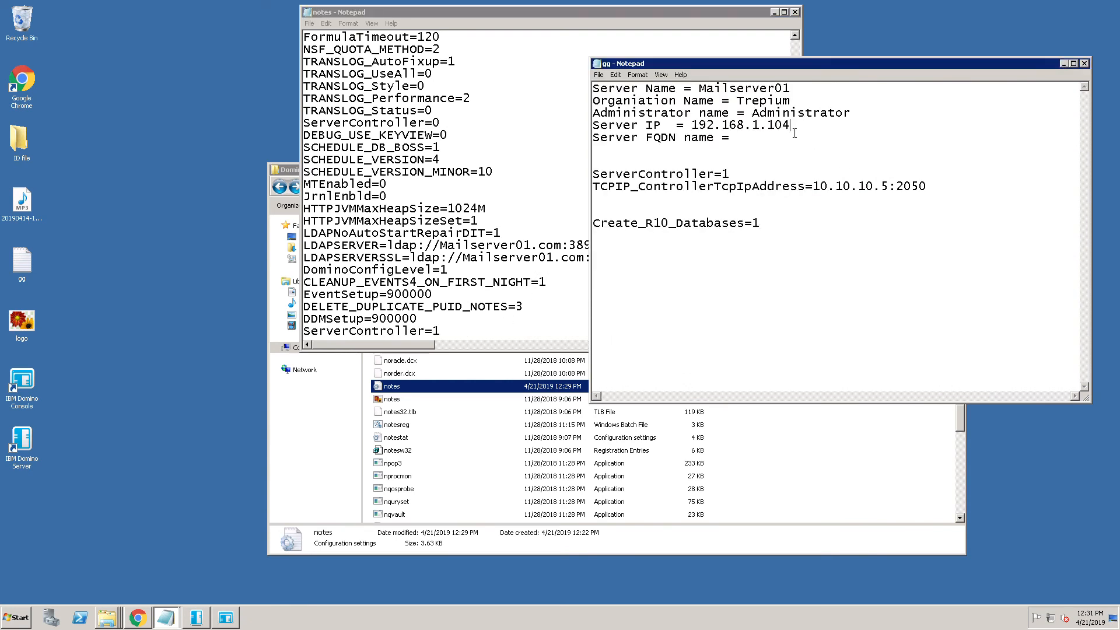
left_click_drag(792, 128, 700, 136)
key("ctrl+c")
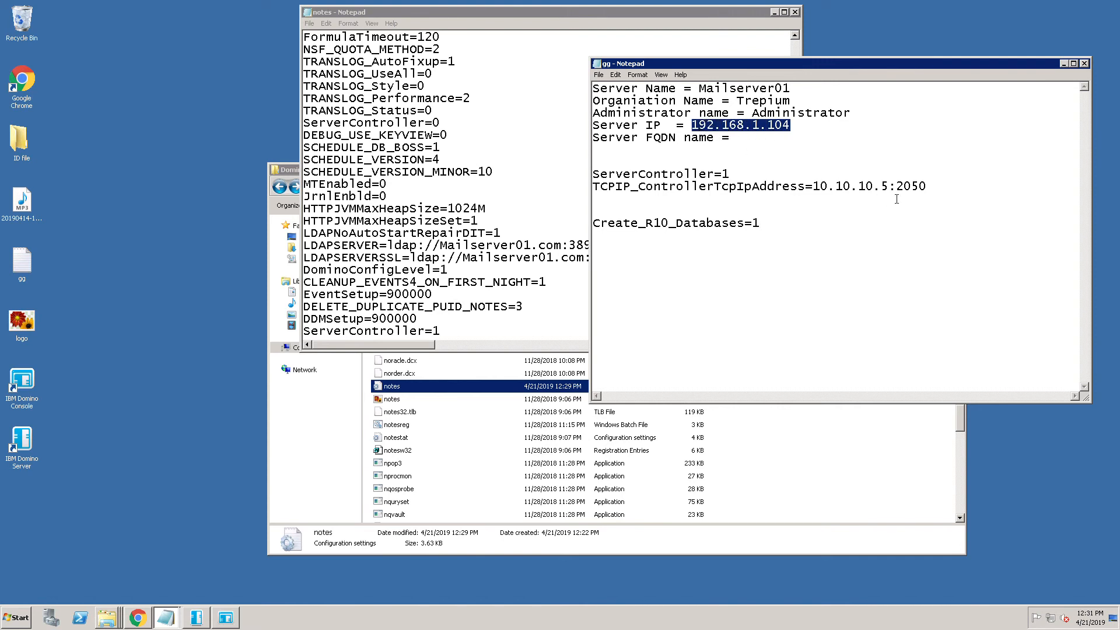
left_click_drag(890, 187, 820, 196)
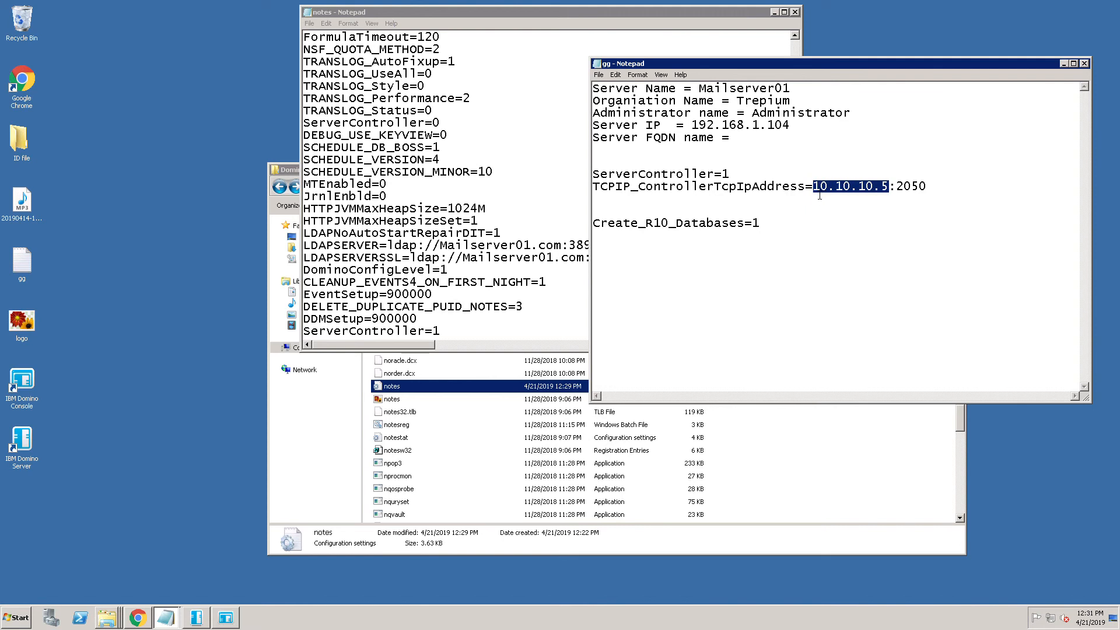
key("ctrl+v")
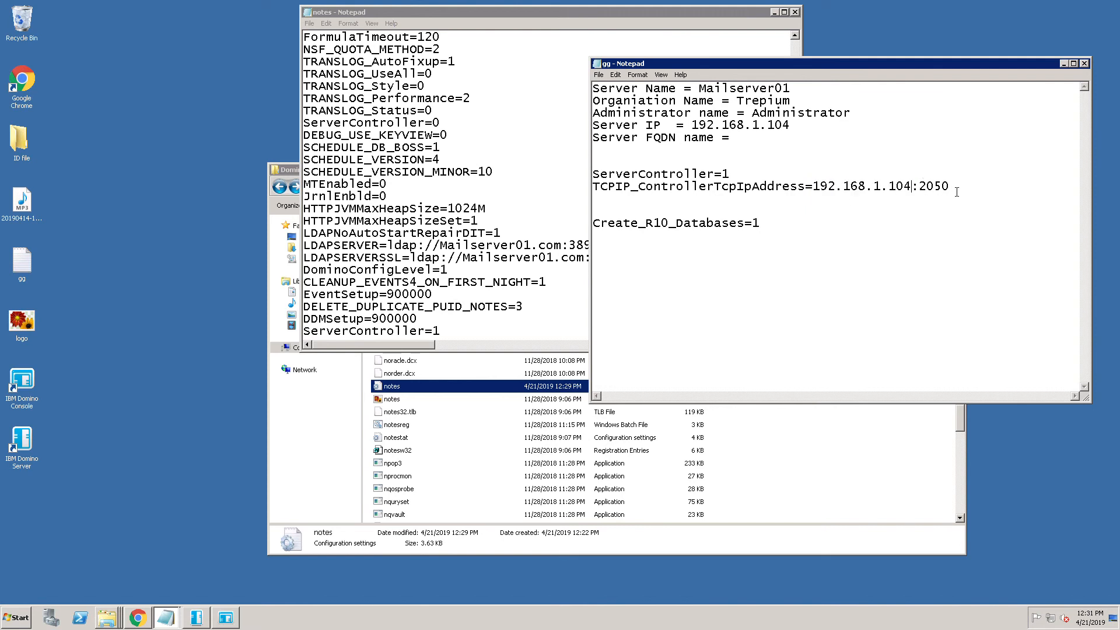
Copy the line TCPIP_ControllerTcpIpAddress=192.168.1.104:2050 from gg to a new last line of the notes file, followed by a line break.
left_click_drag(943, 189, 819, 188)
left_click(712, 200)
left_click_drag(645, 198, 601, 196)
key("ctrl+c")
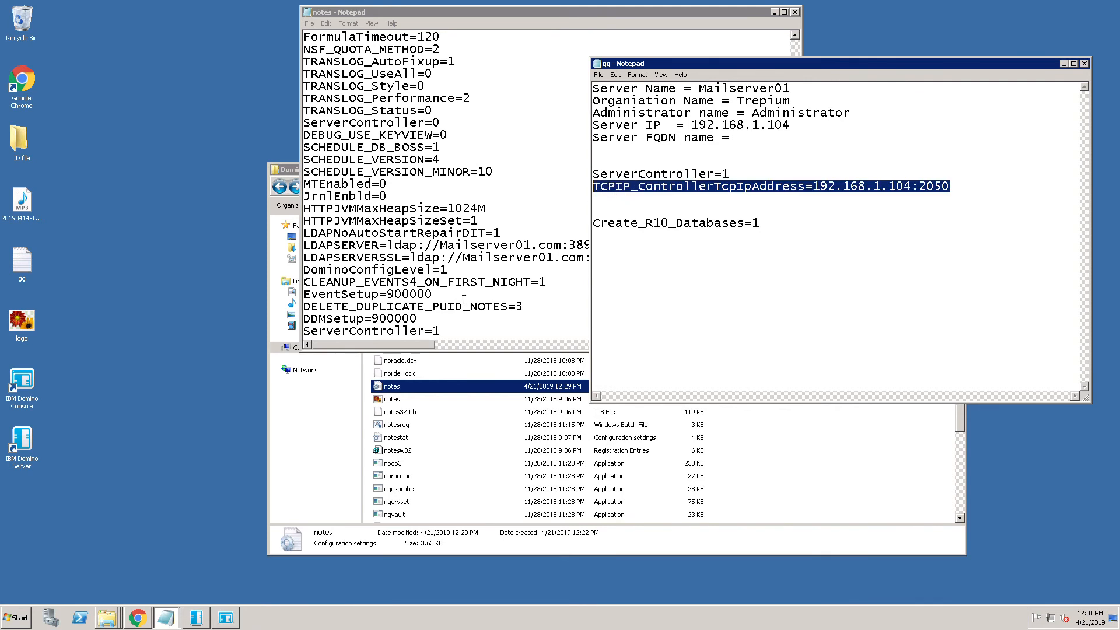
left_click(459, 337)
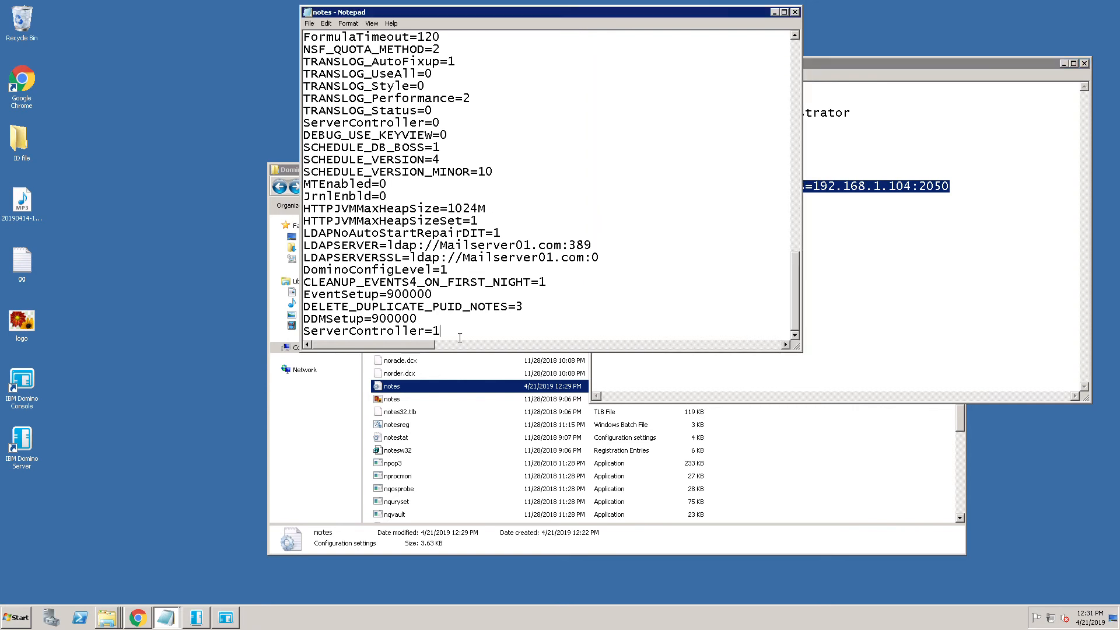
key("ctrl+End")
key("ctrl+v")
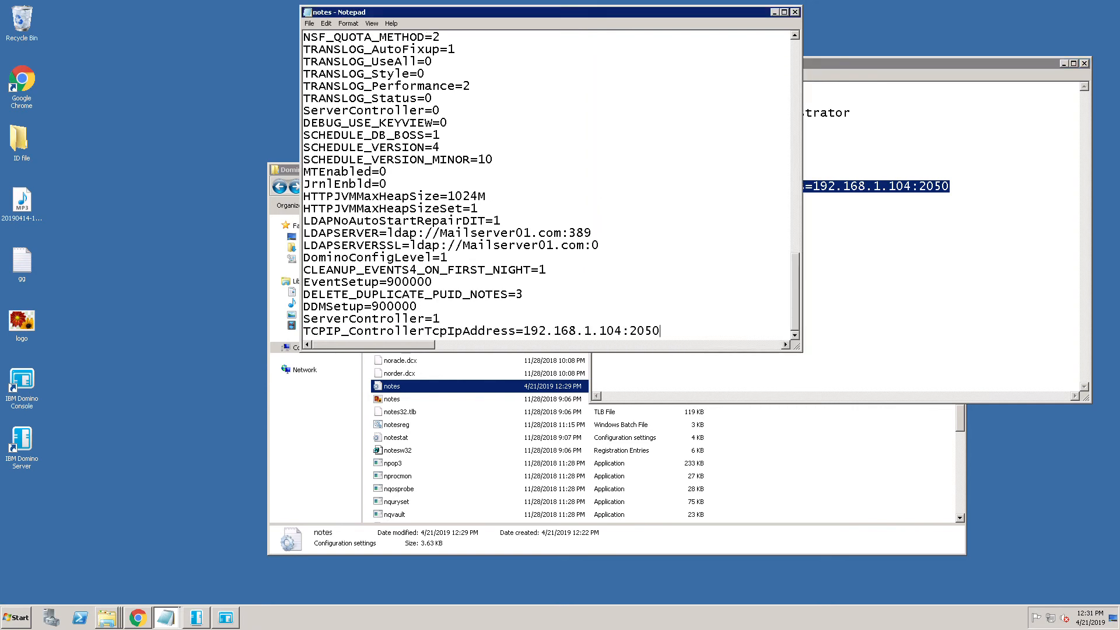
key("Return")
Copy the Create_R10_Databases=1 line from gg and look back through the notes file for an existing entry.
left_click(963, 242)
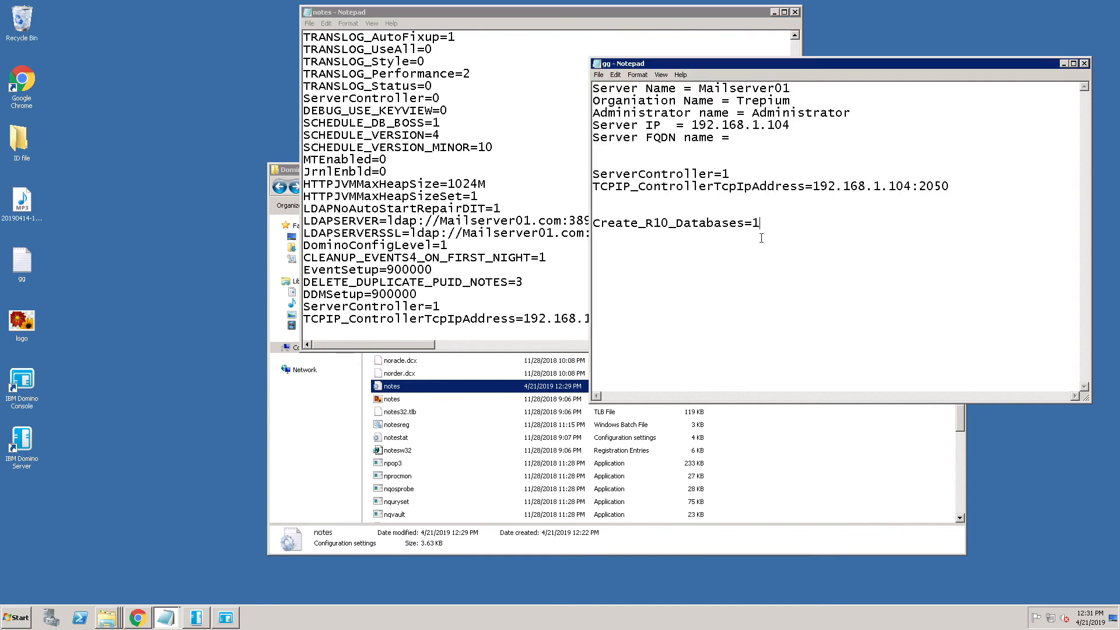
left_click_drag(766, 231, 594, 233)
key("ctrl+c")
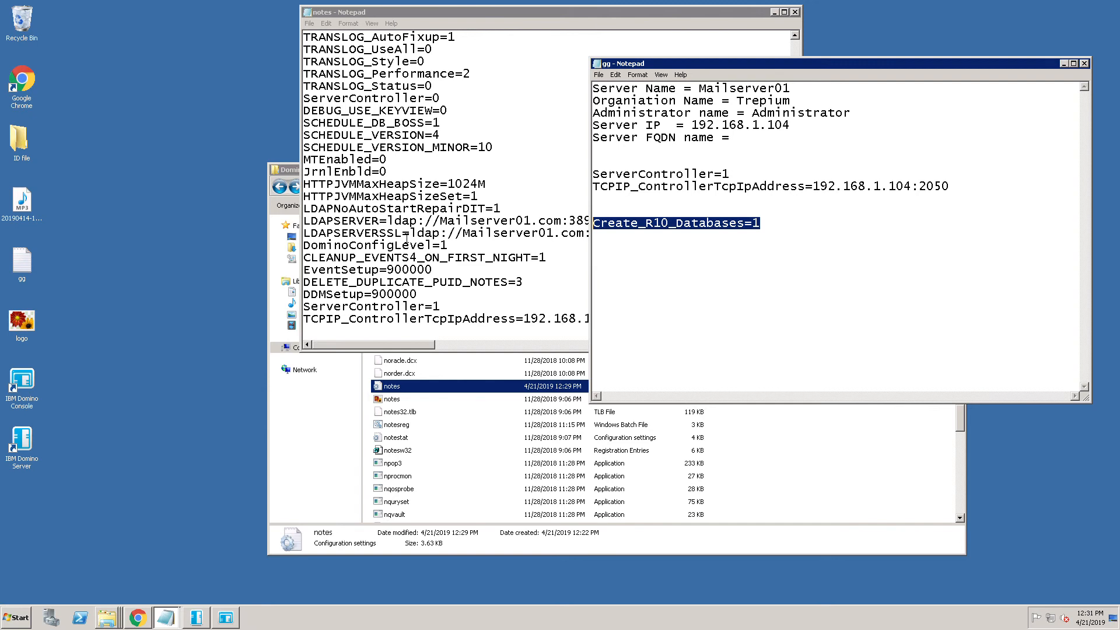
left_click(406, 236)
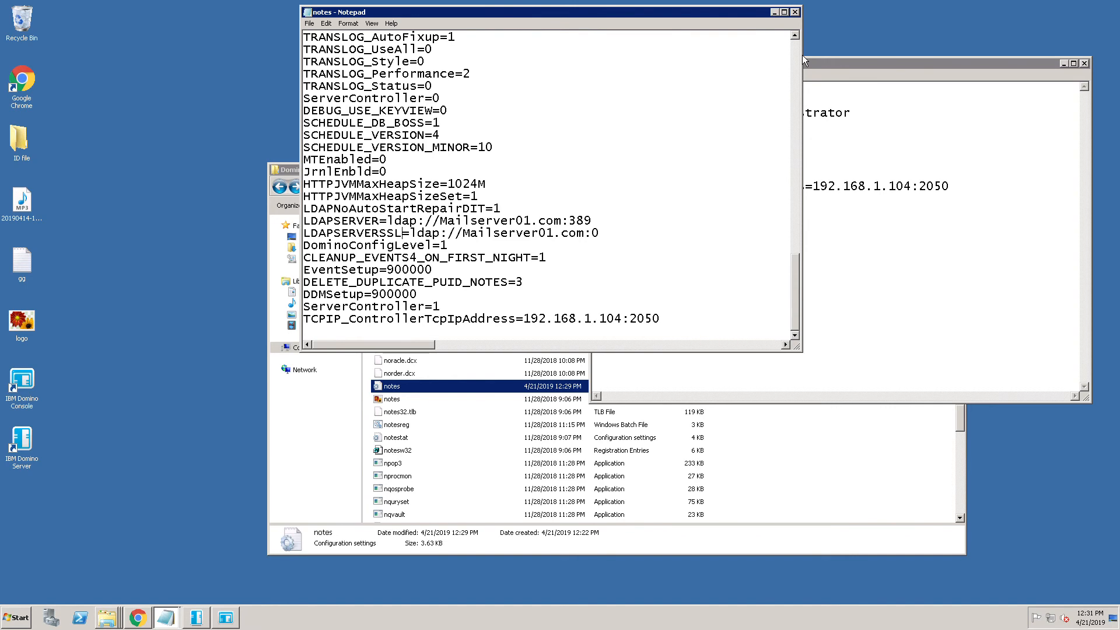
key("Page_Up")
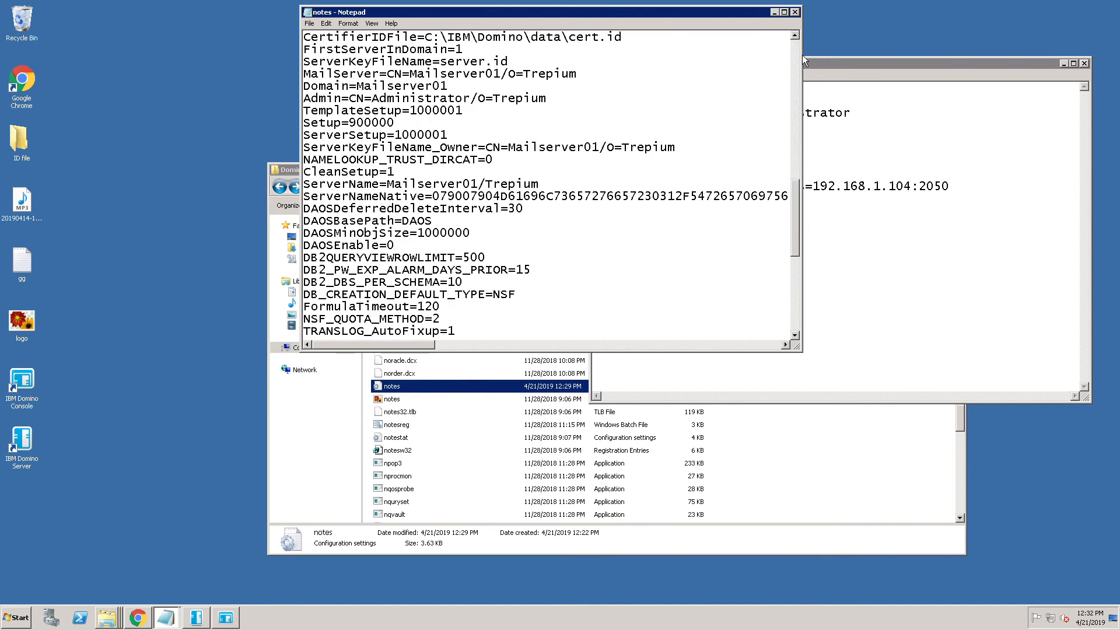
key("Page_Up")
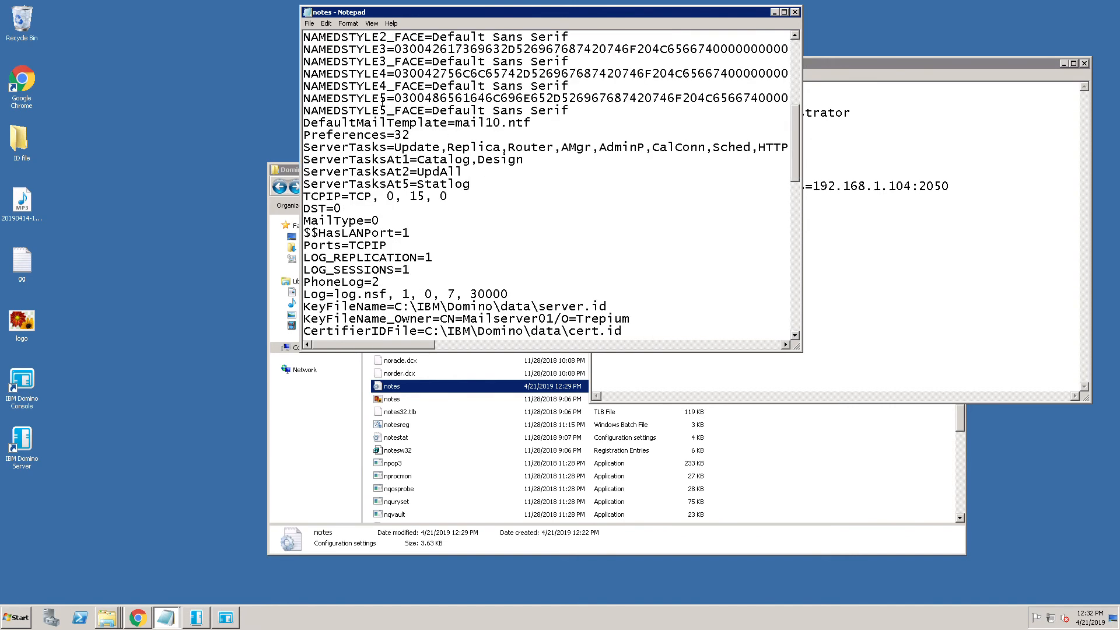
Search the notes file downward for Create_R10_Databases=1 and close the search.
key("ctrl+super+f")
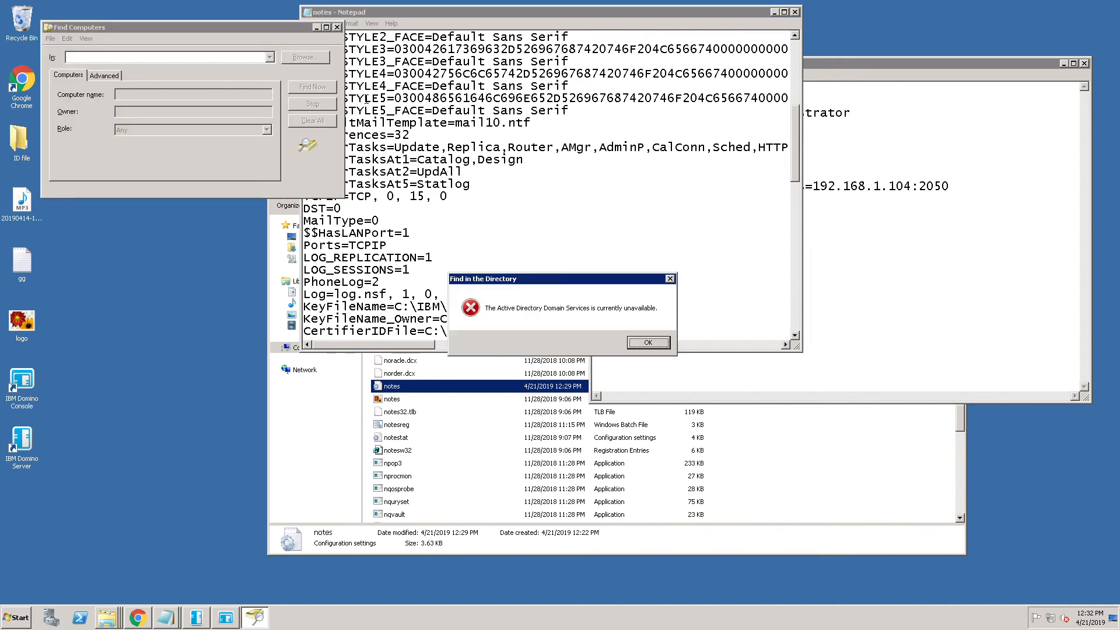
left_click(665, 345)
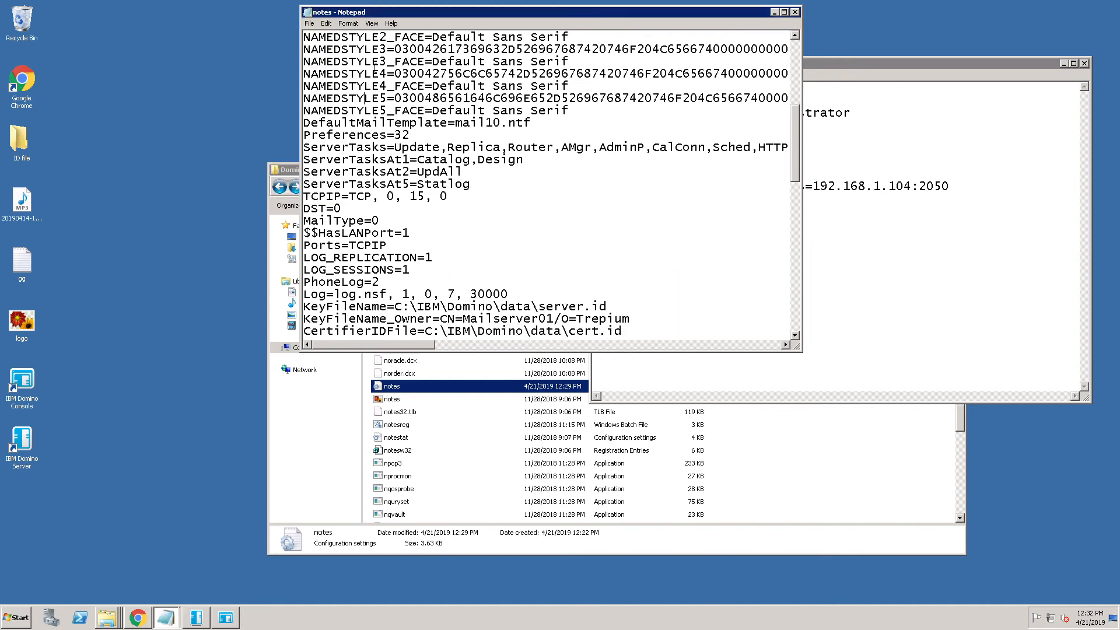
left_click(326, 23)
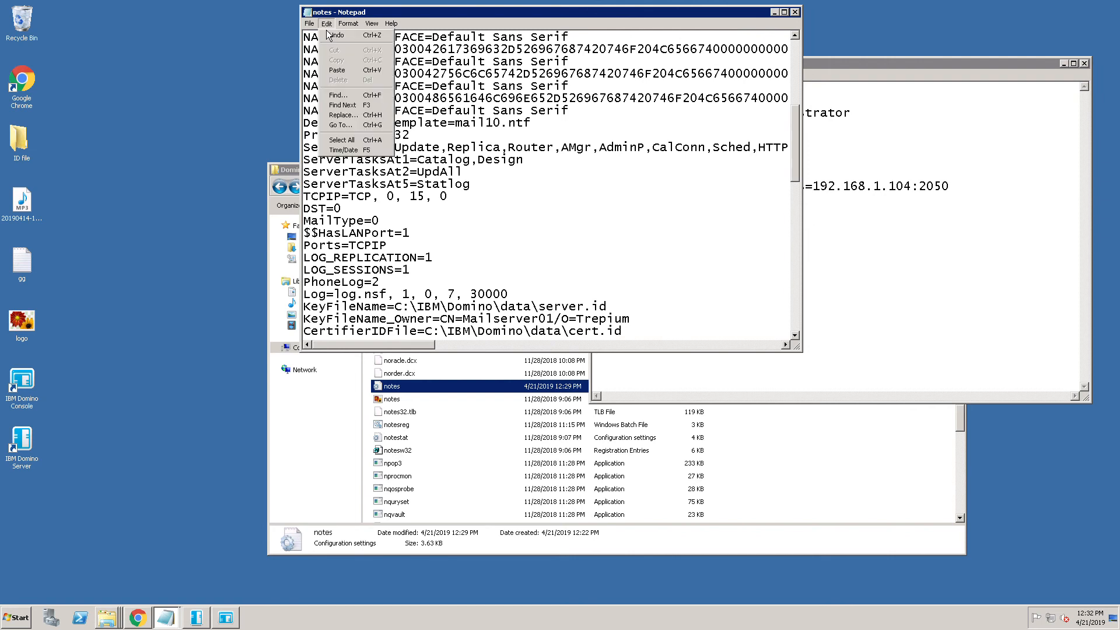
left_click(365, 108)
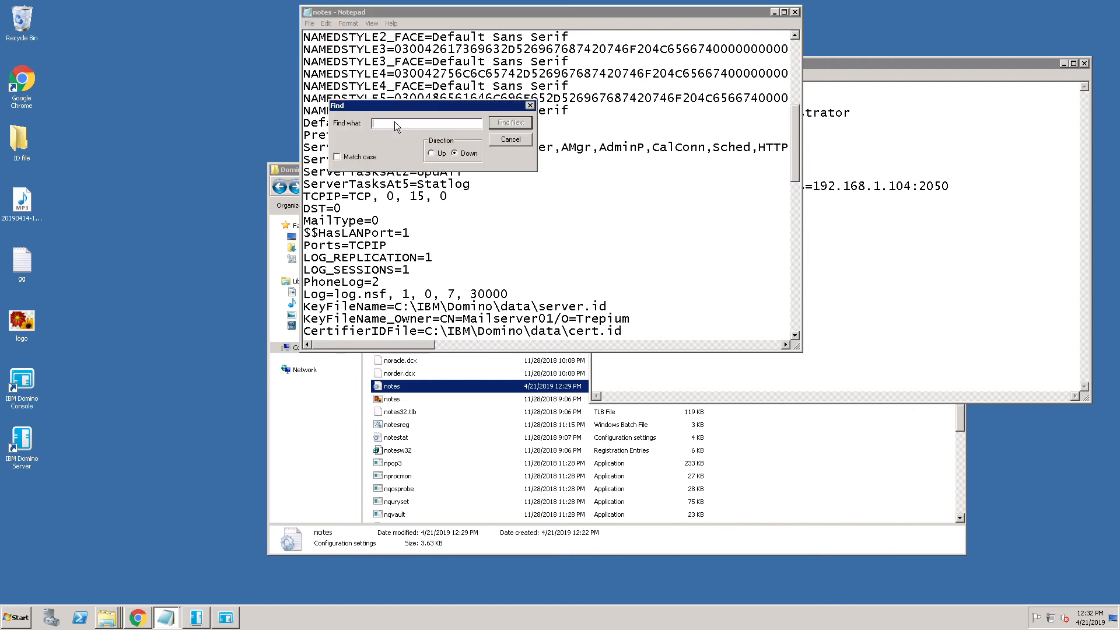
key("ctrl+v")
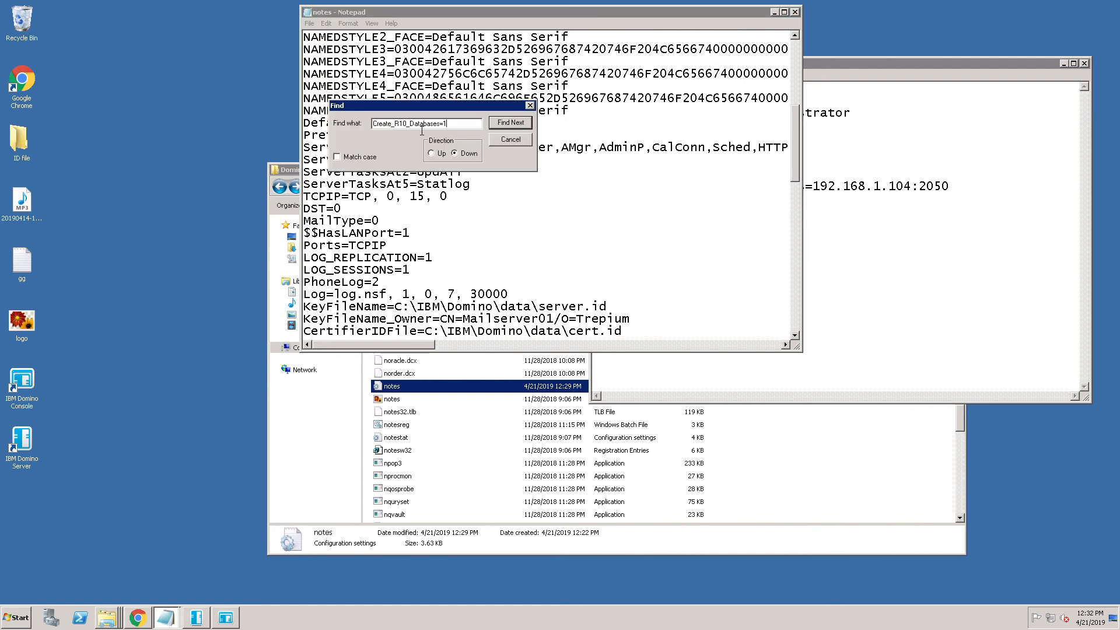
left_click(517, 129)
left_click(621, 348)
left_click(511, 140)
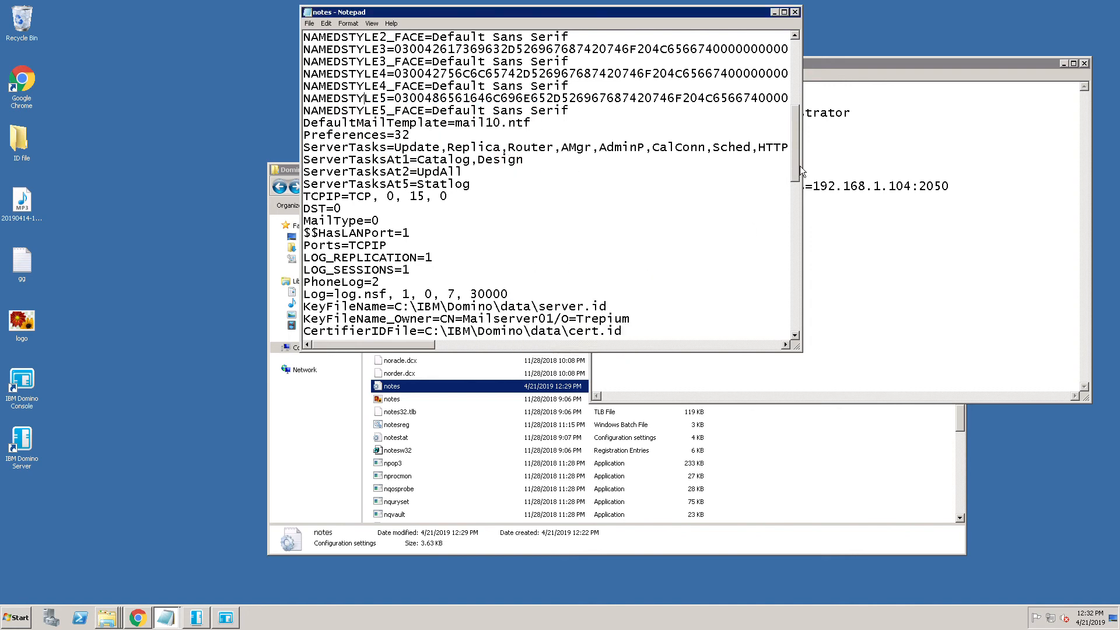
Add the line Create_R10_Databases=1 at the end of the notes file, below the controller address line.
left_click_drag(799, 165, 802, 324)
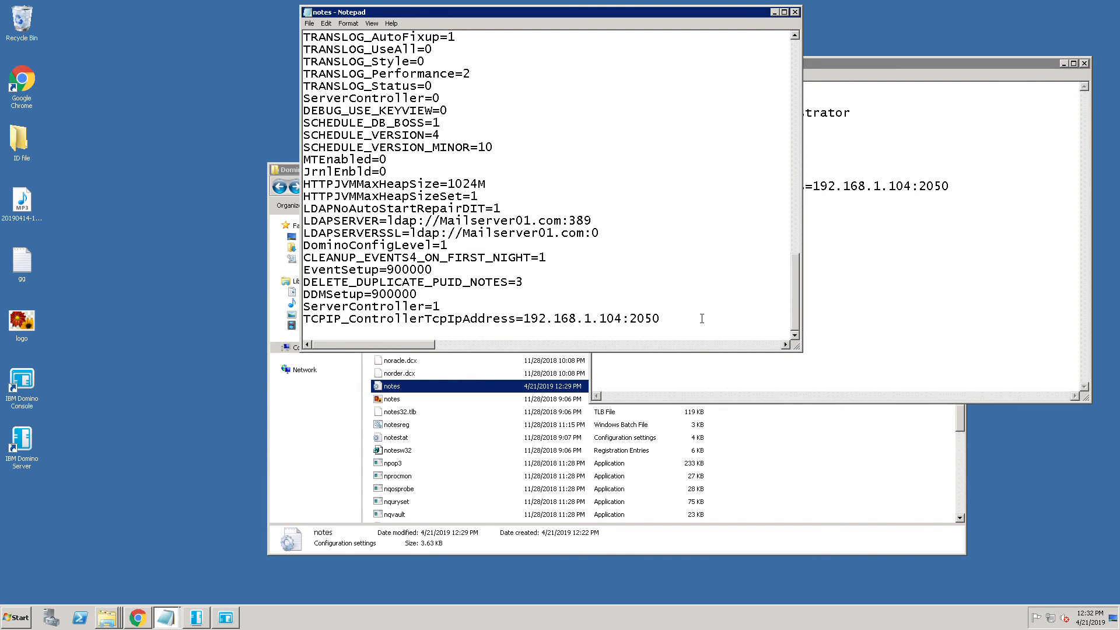
key("Return")
type("Create_R10_Databases=1")
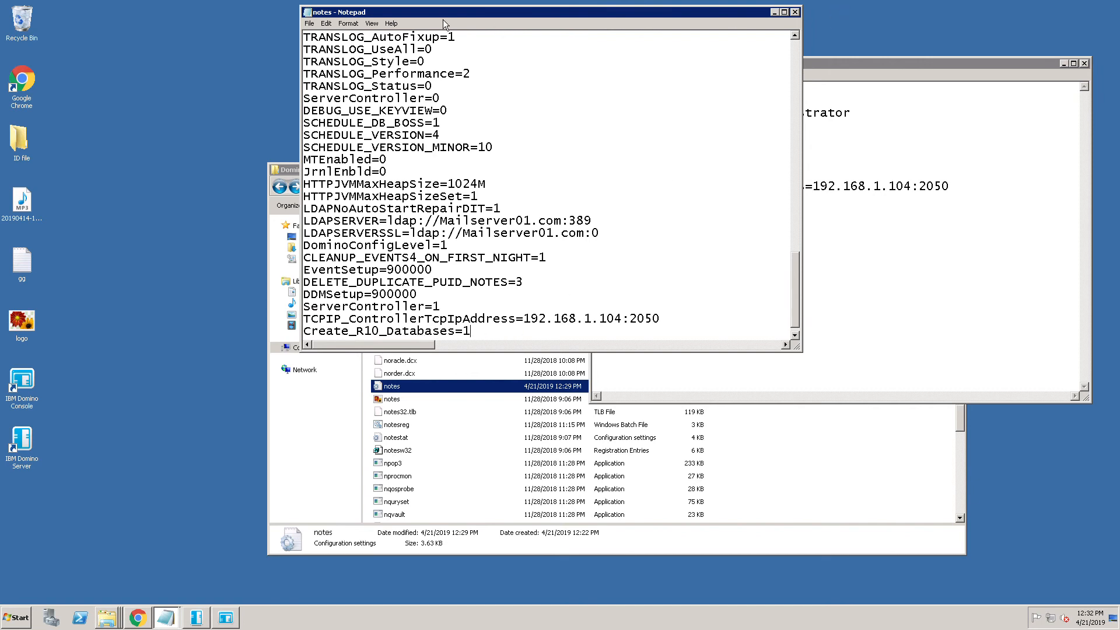
Save and close the notes configuration file, minimize the gg text file and close the Domino folder.
left_click(309, 23)
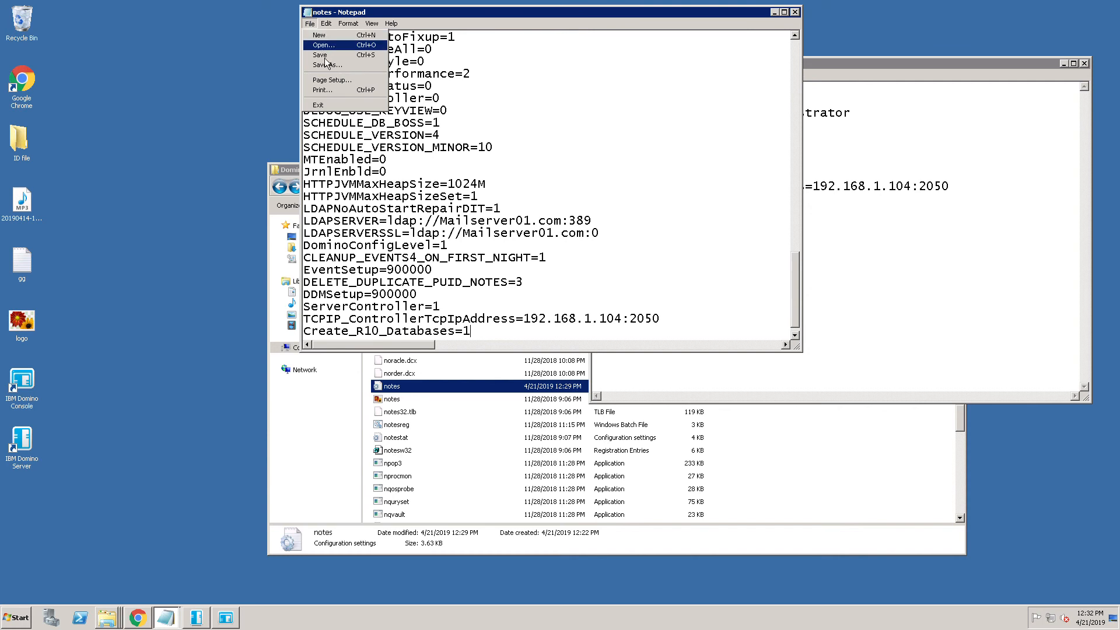
left_click(325, 58)
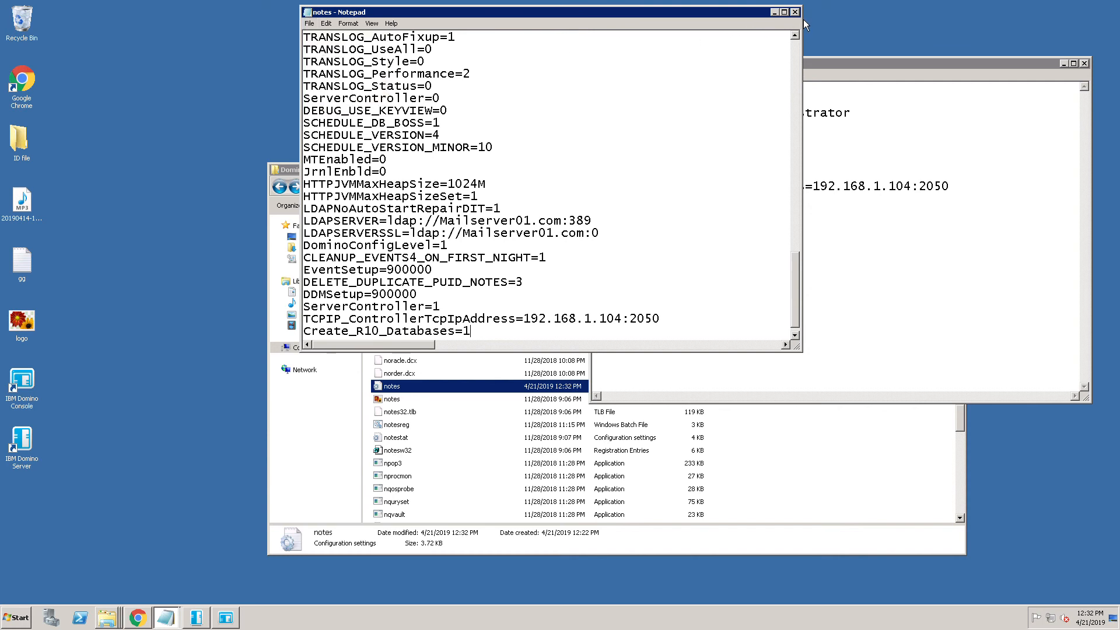
key("alt+F4")
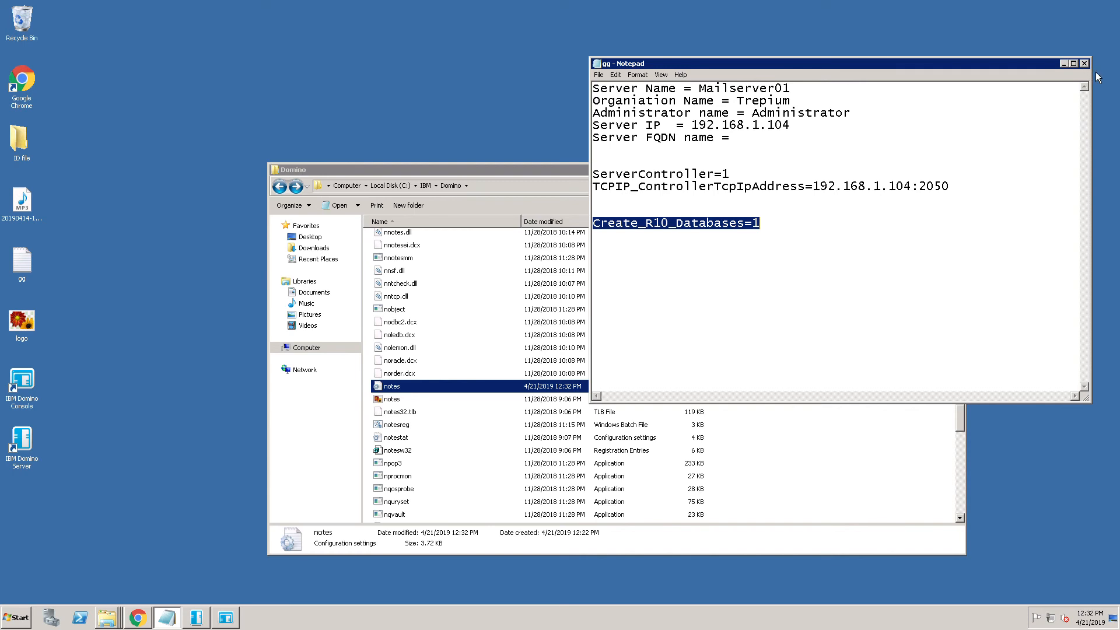
left_click(1064, 63)
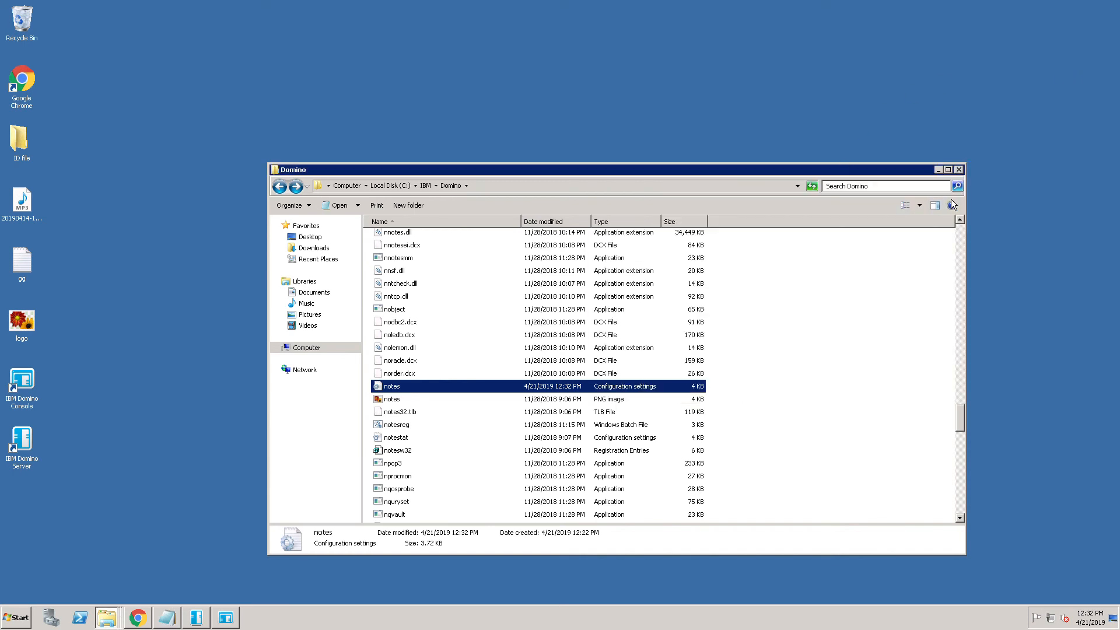
left_click(958, 170)
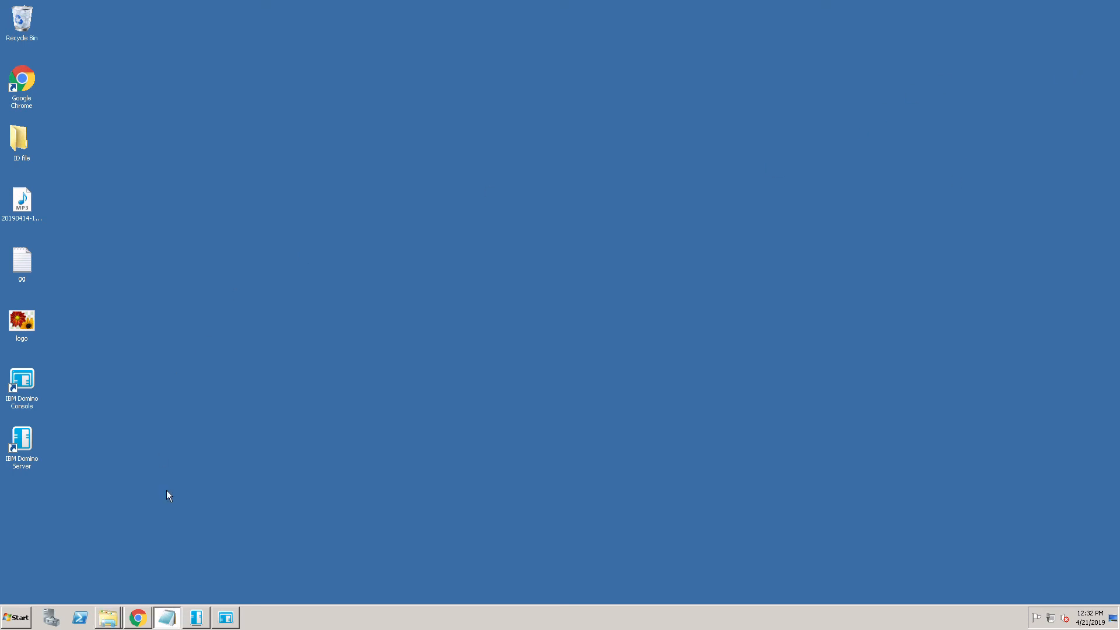
Shut down the running Mailserver01/Trepium Domino server by entering the command q in its console, and dismiss the stray Run dialog.
left_click(196, 617)
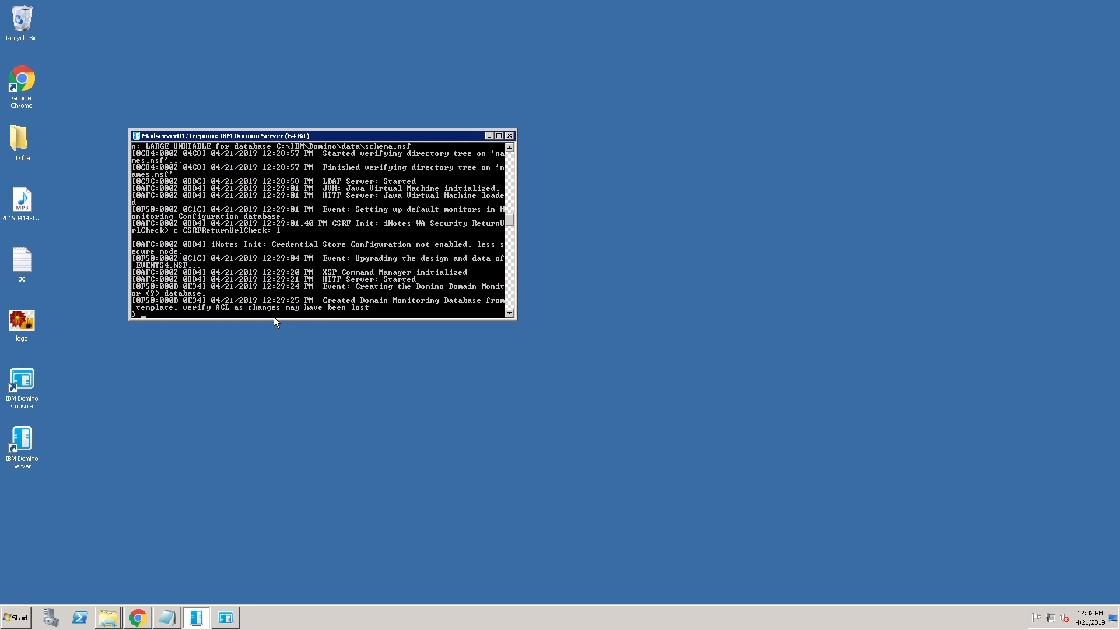
key("super+r")
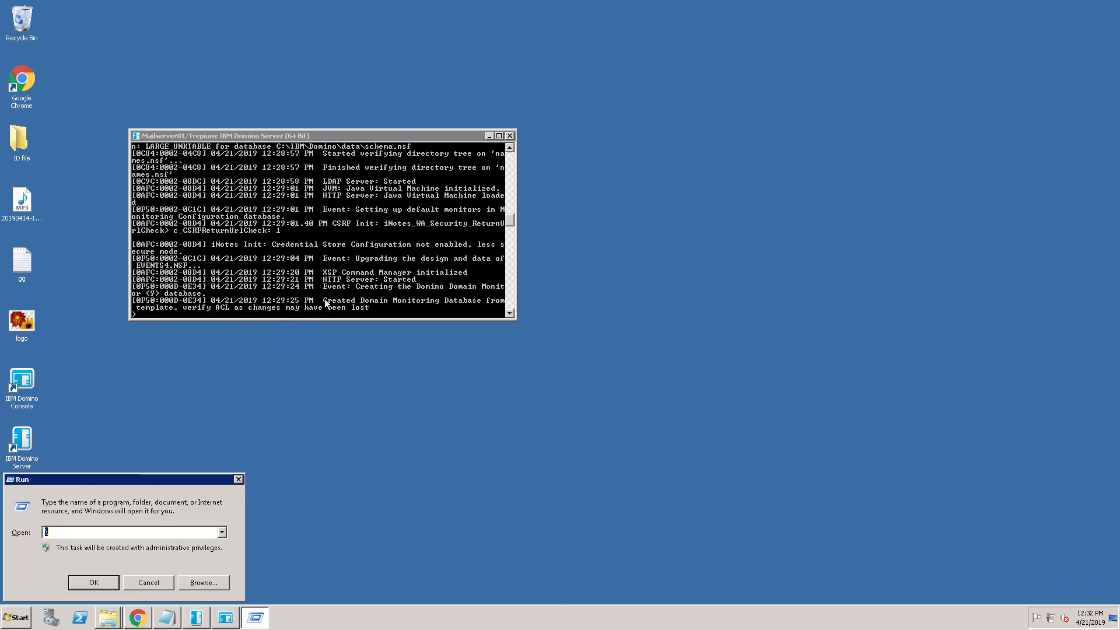
left_click(255, 320)
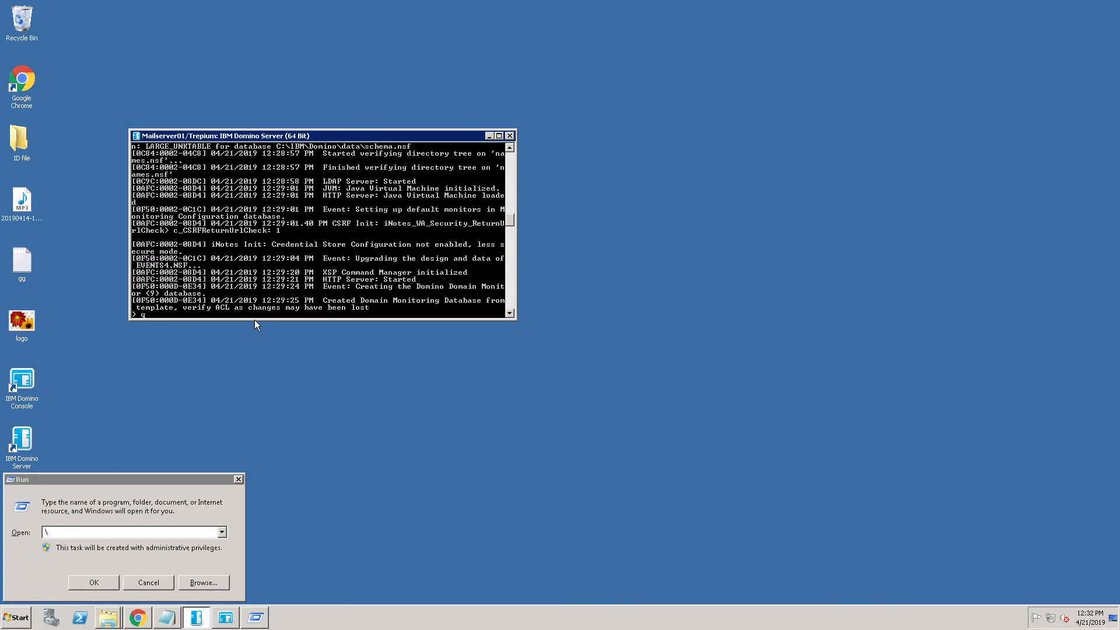
type("q")
key("Return")
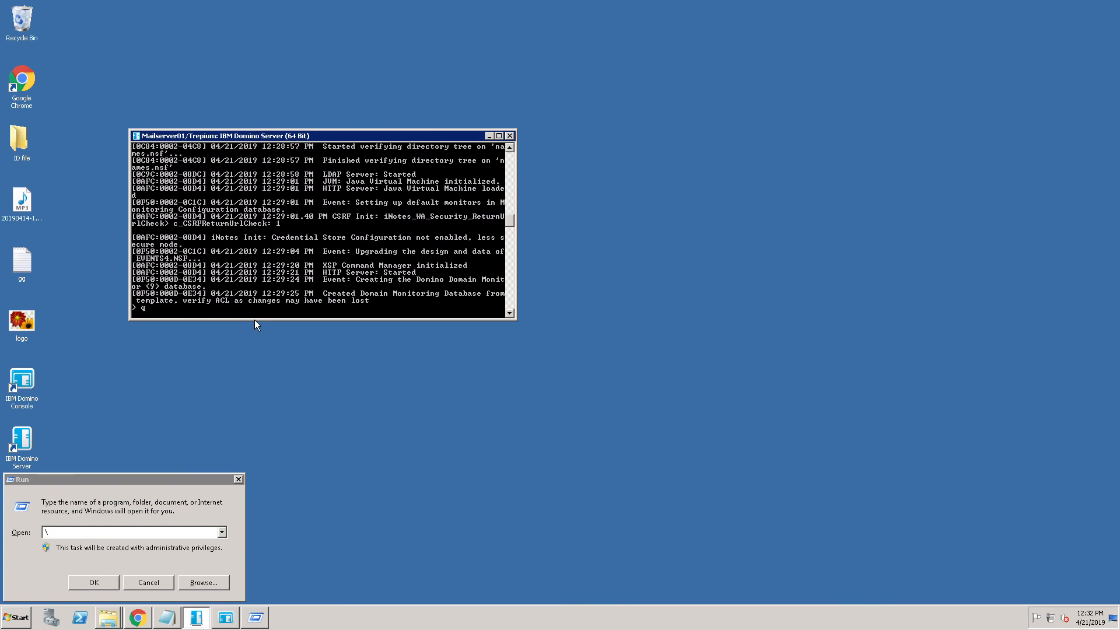
left_click(146, 585)
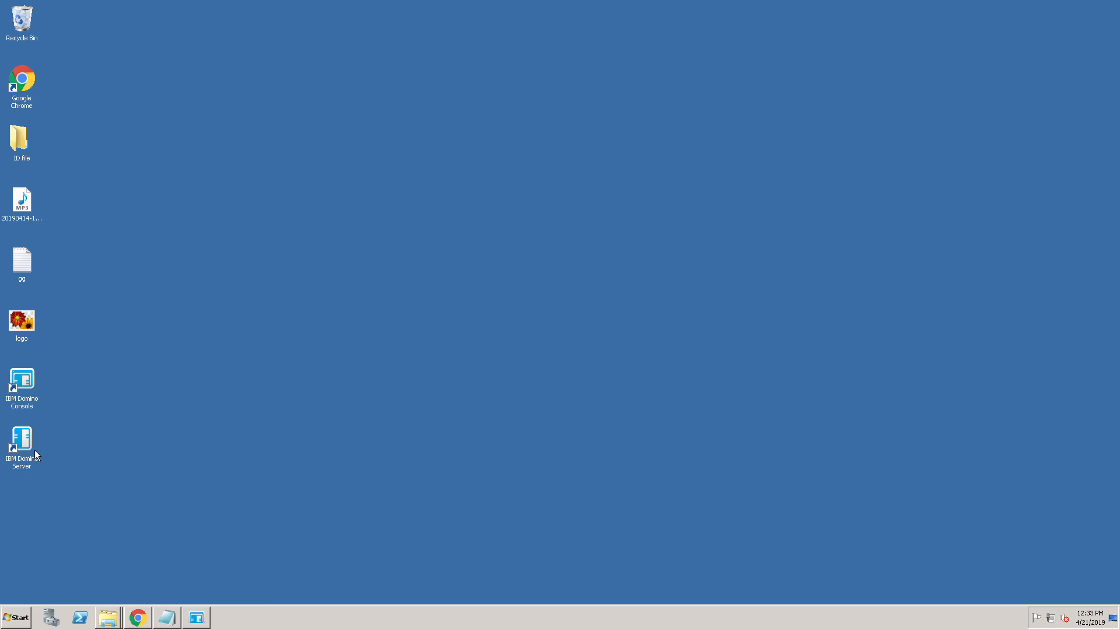
Start the Domino server as a regular application and minimize its console window once it has loaded.
double_click(22, 441)
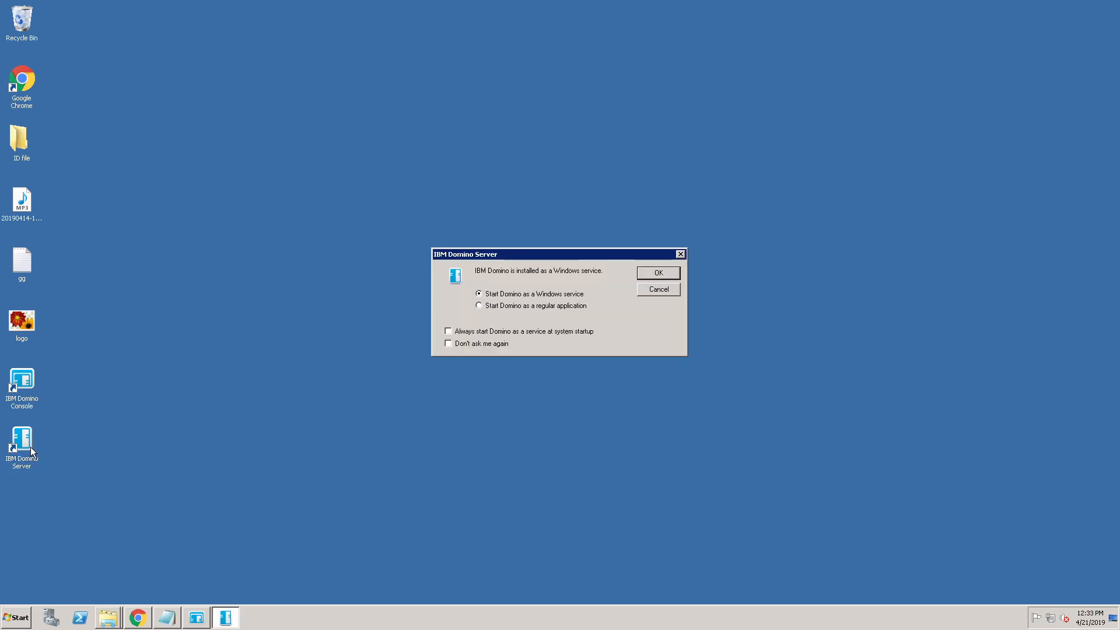
left_click(496, 307)
left_click(663, 280)
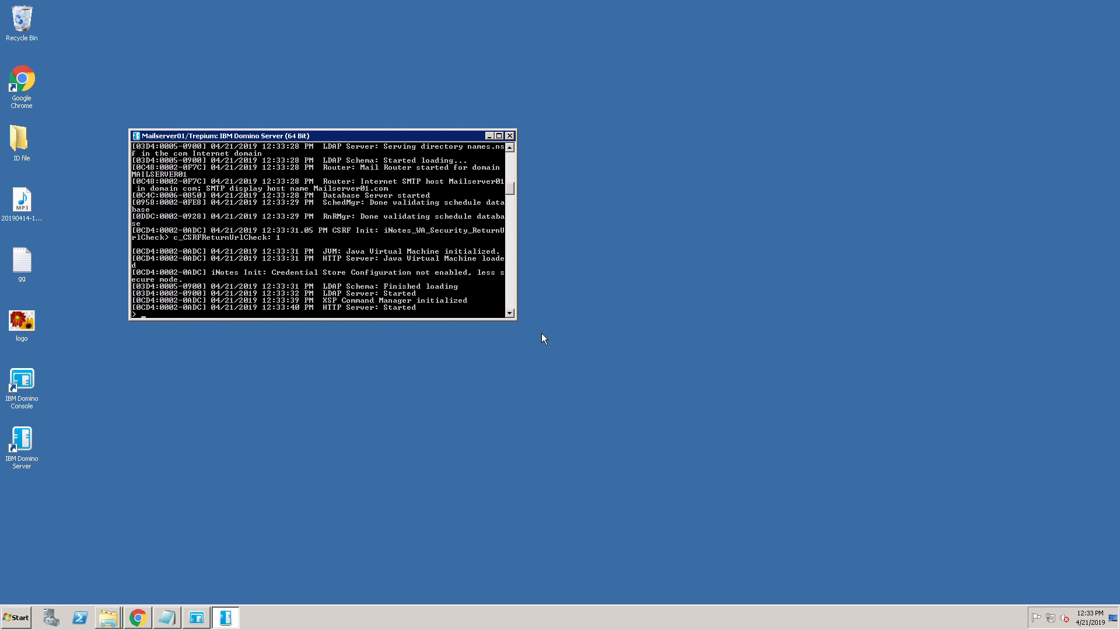
left_click(489, 135)
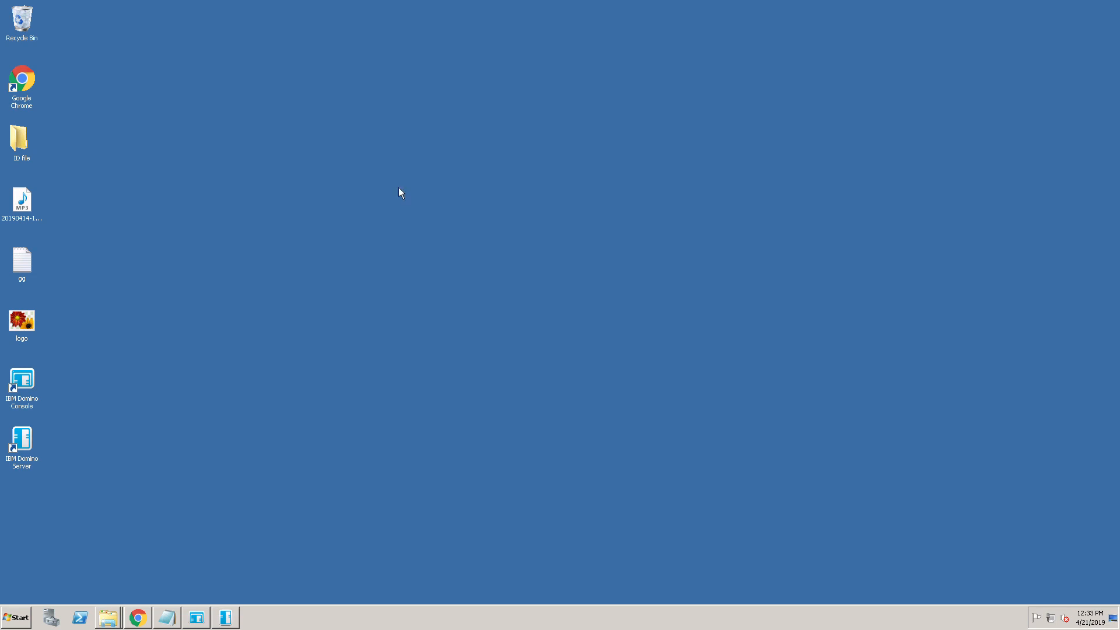
Bring up the IBM Domino Console and close all of its open windows.
double_click(28, 388)
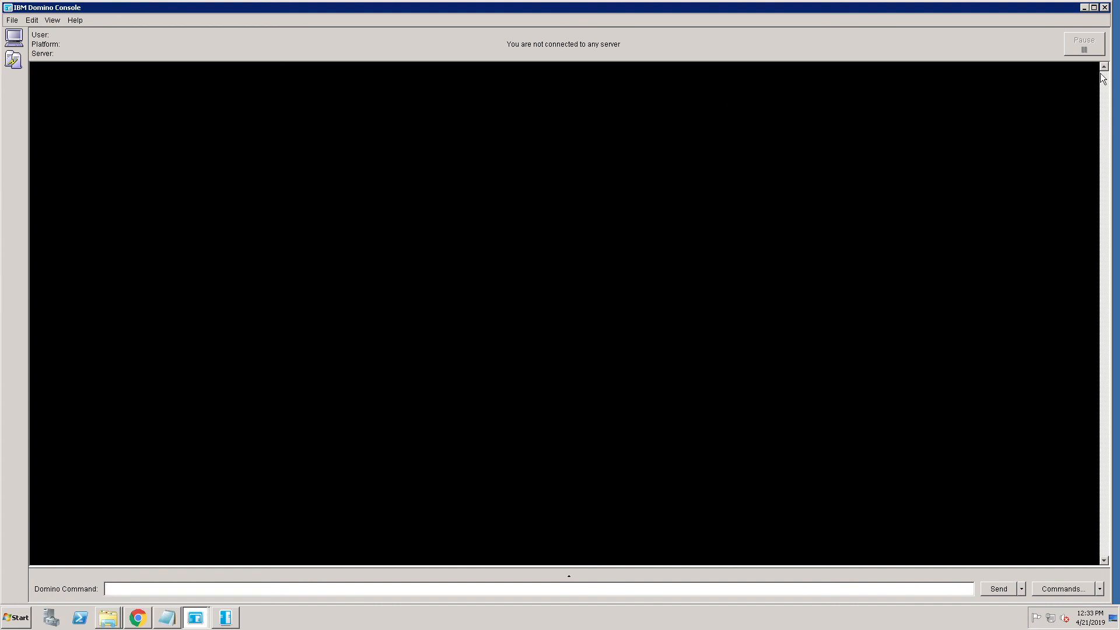
left_click(1106, 8)
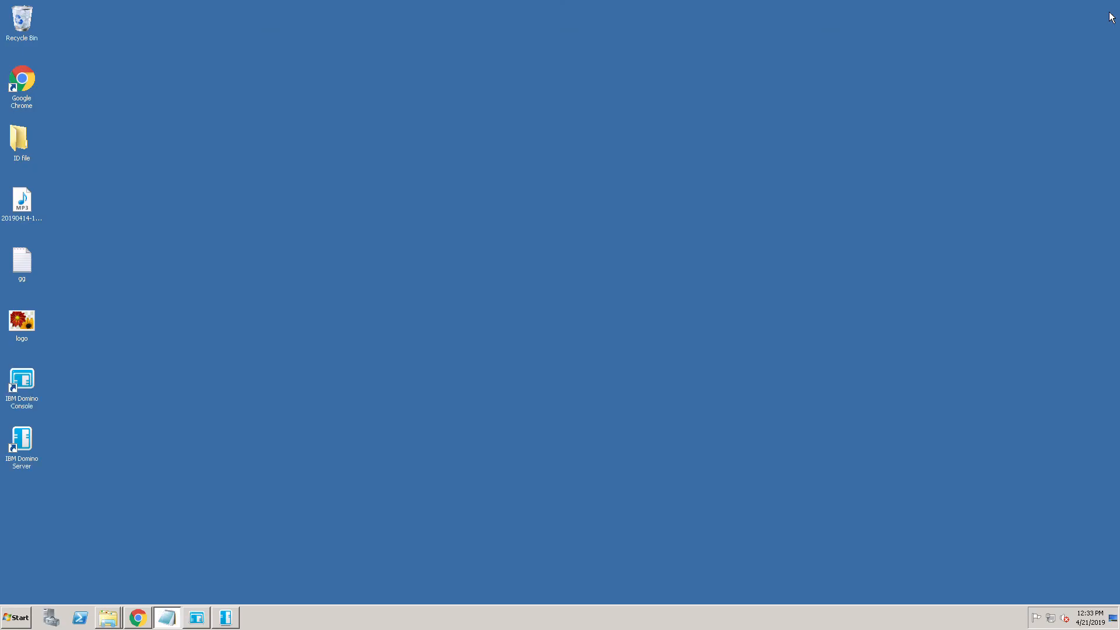
left_click(198, 618)
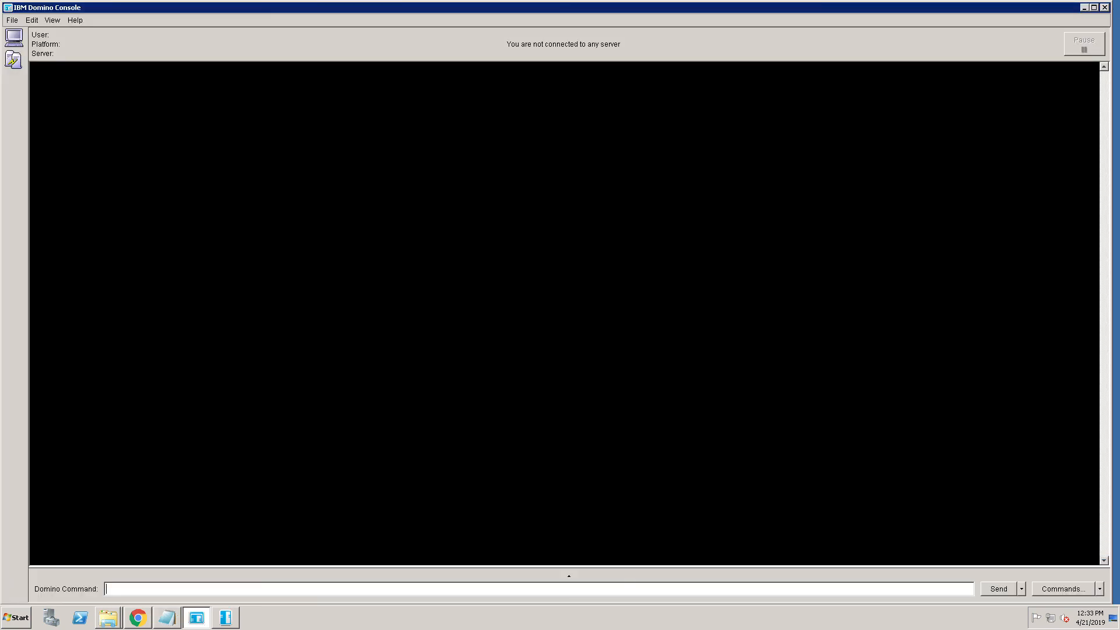
left_click(1104, 8)
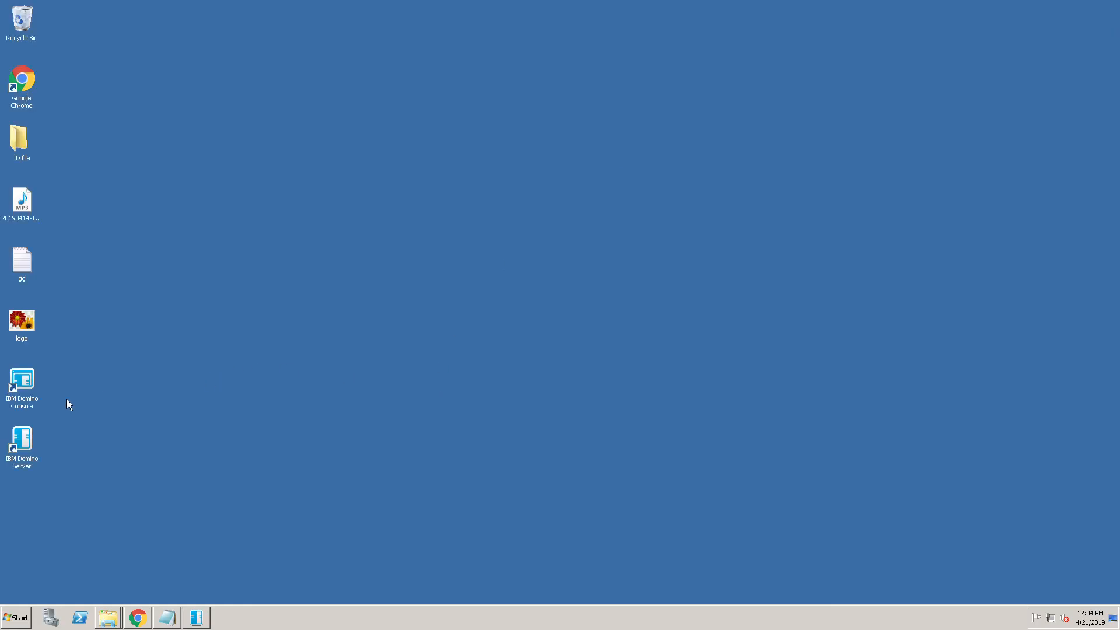
Try to connect a fresh IBM Domino Console to the server TREPIUM, retrying with the Connect pane shown, and close the console.
double_click(32, 394)
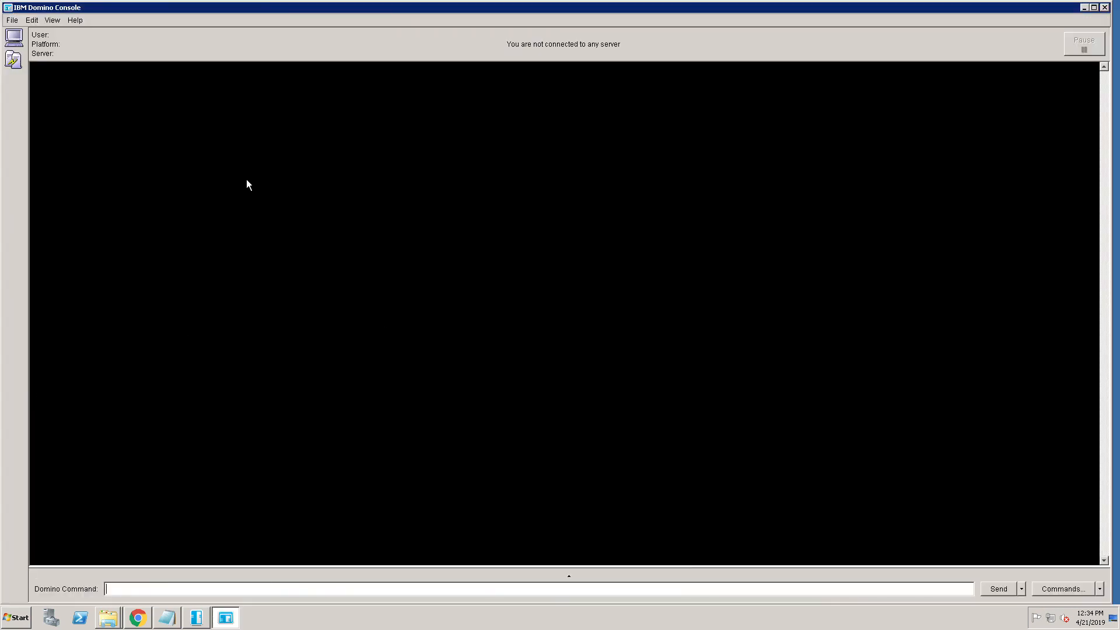
left_click(18, 41)
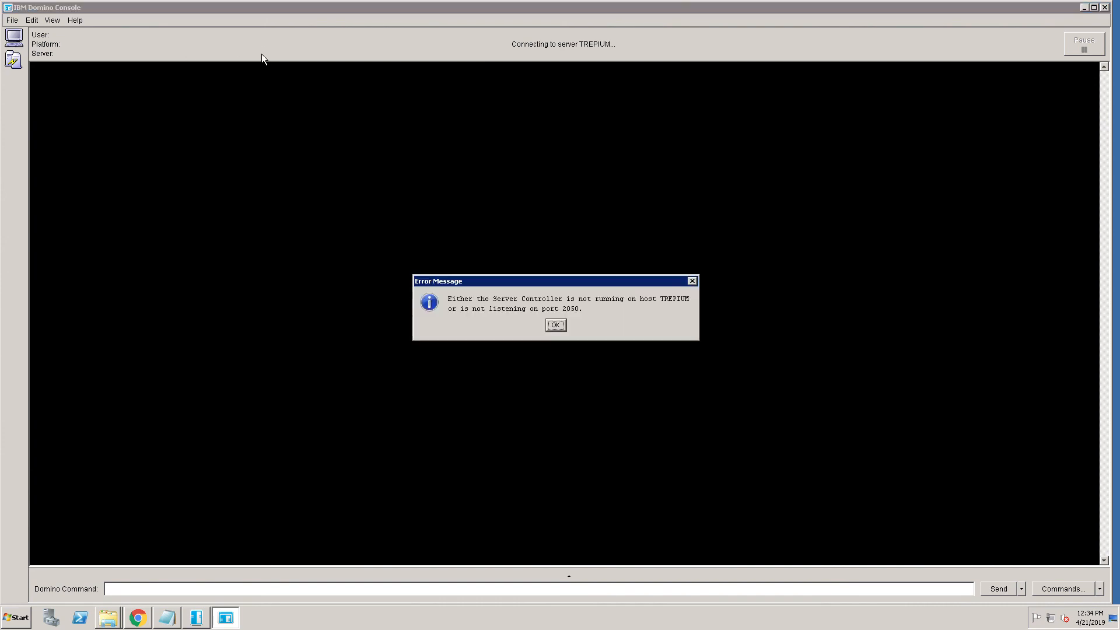
left_click(556, 326)
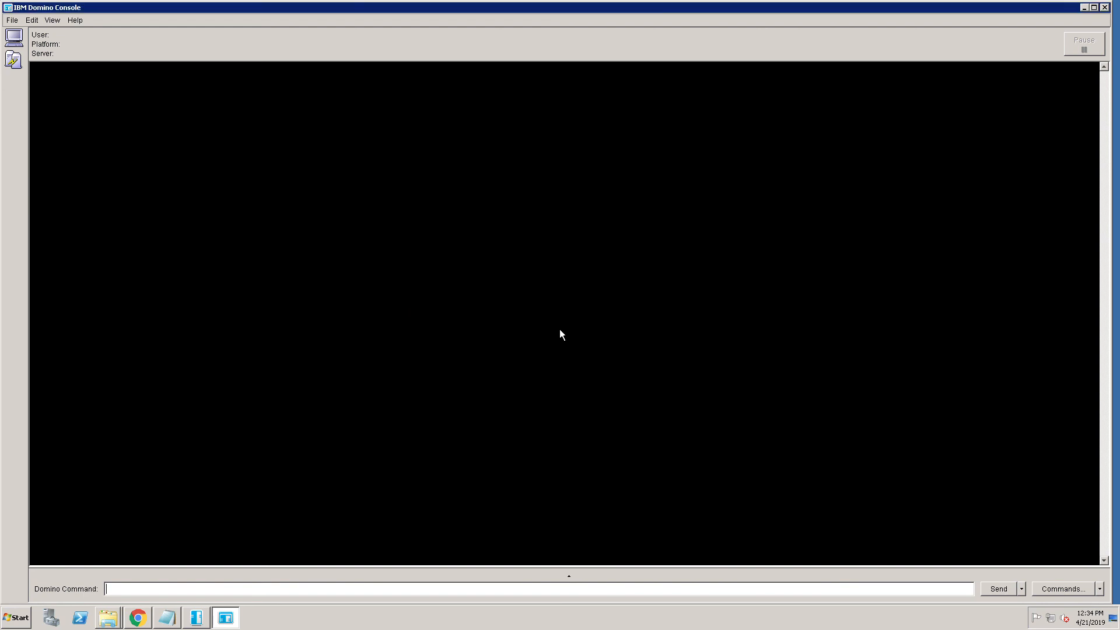
left_click(19, 64)
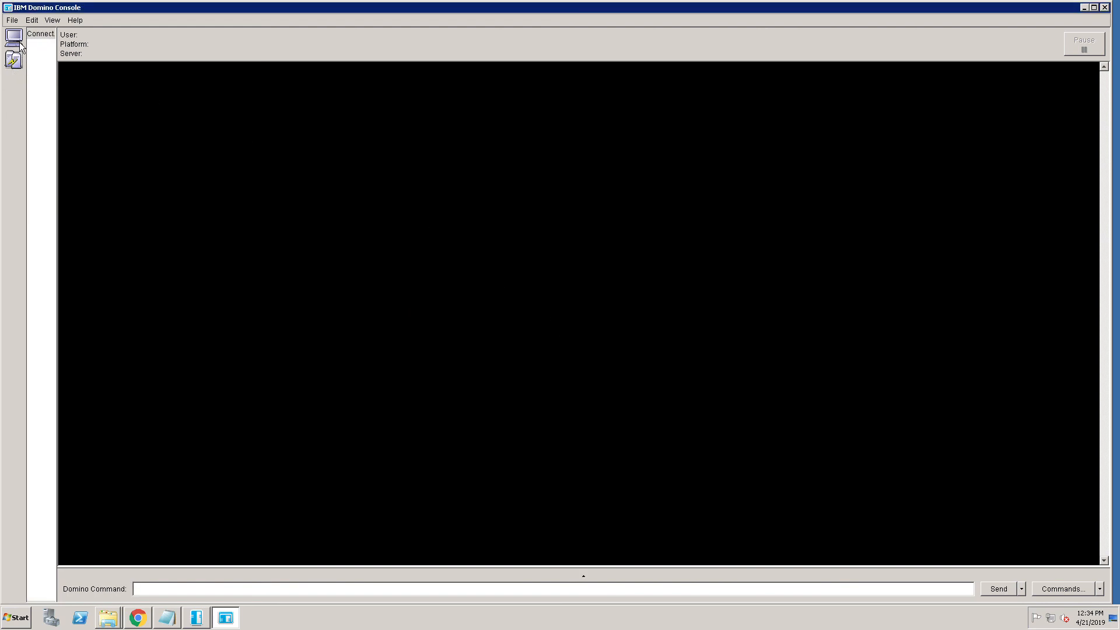
left_click(18, 40)
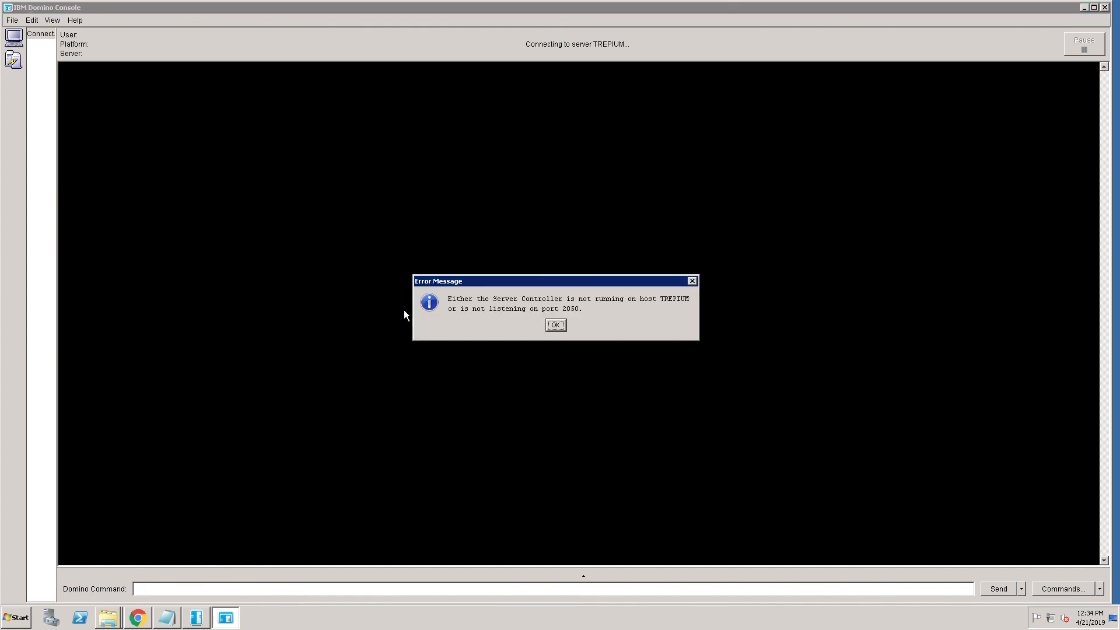
left_click(558, 326)
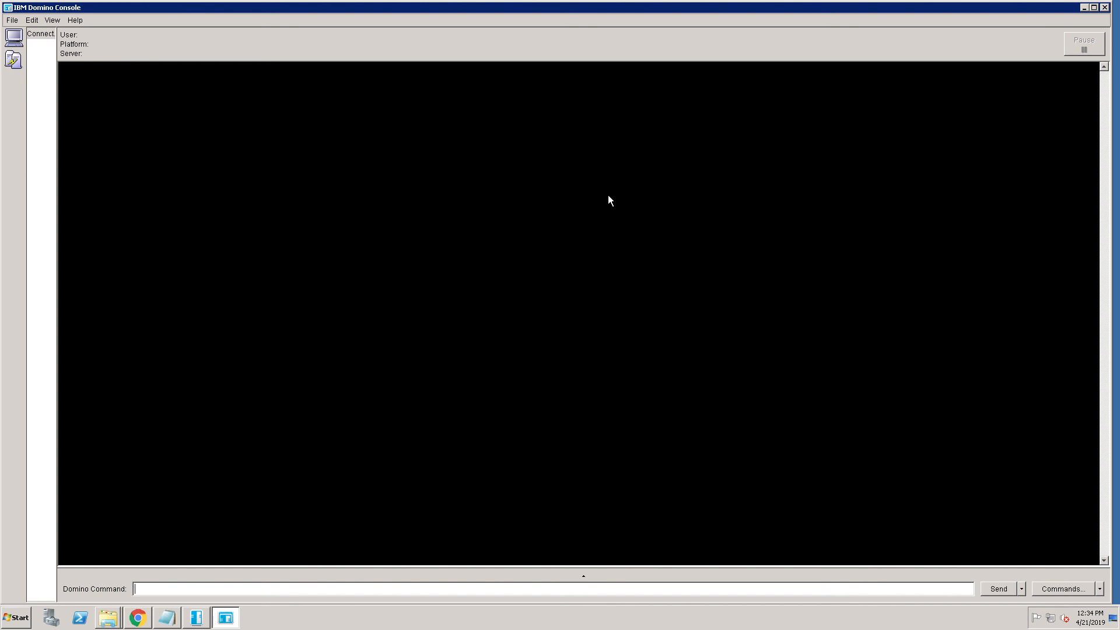
left_click(1104, 7)
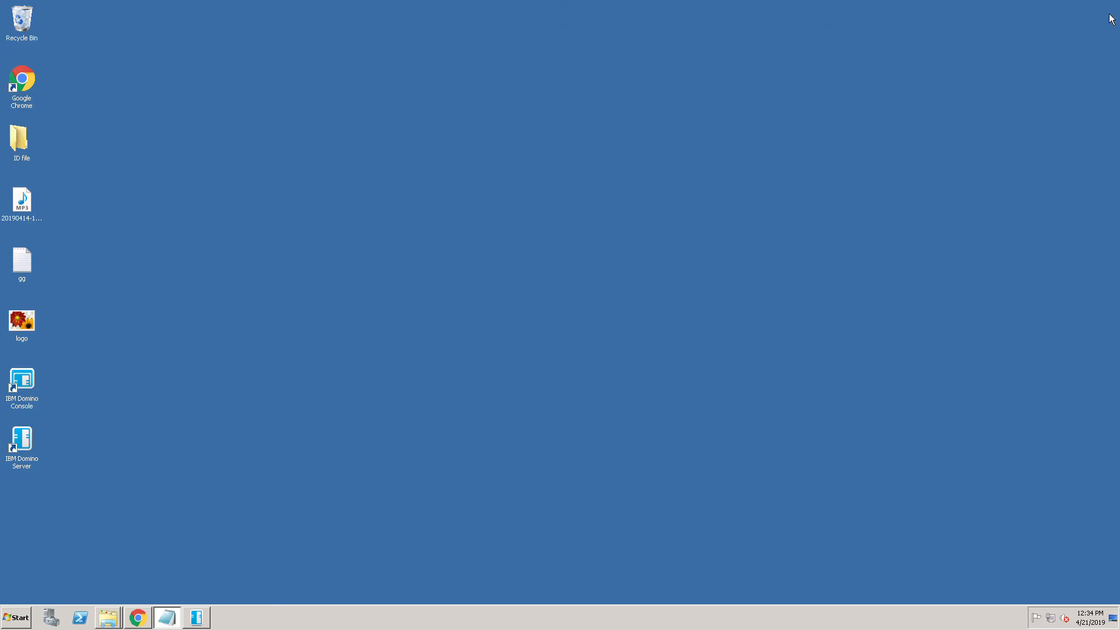